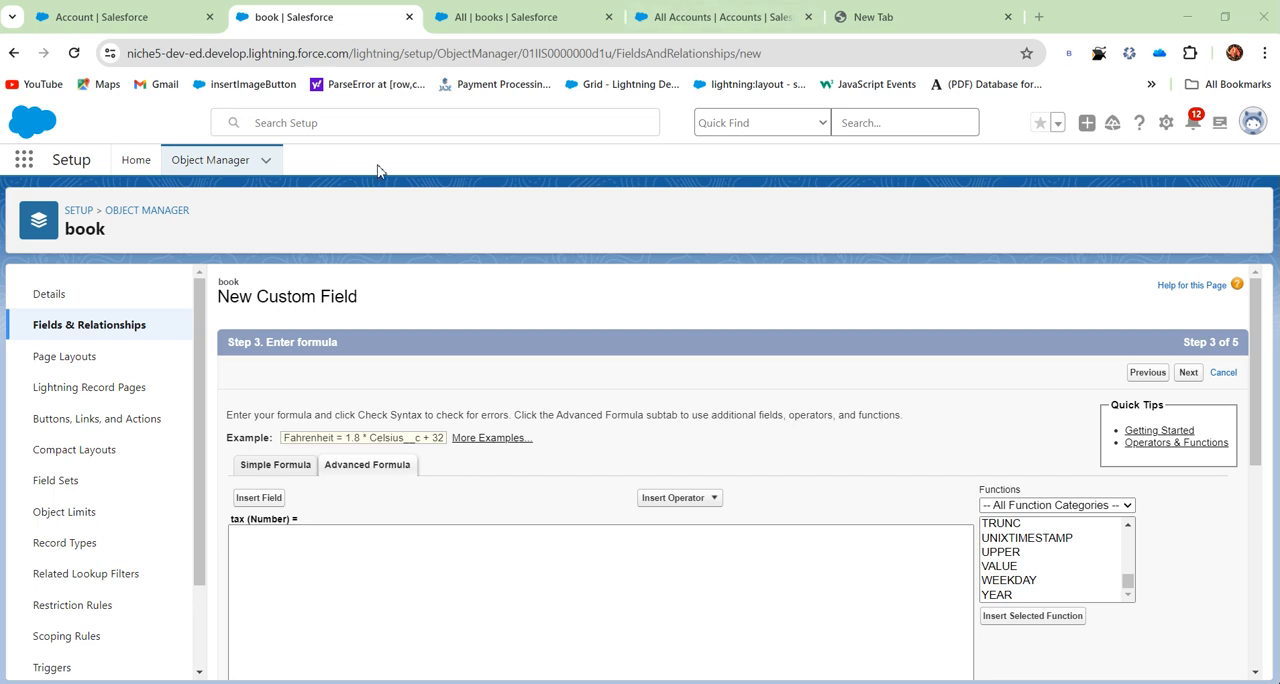
- Leave the custom field wizard and return to the book object's Fields & Relationships list
{"action": "left_click", "coordinate": [77, 326]}
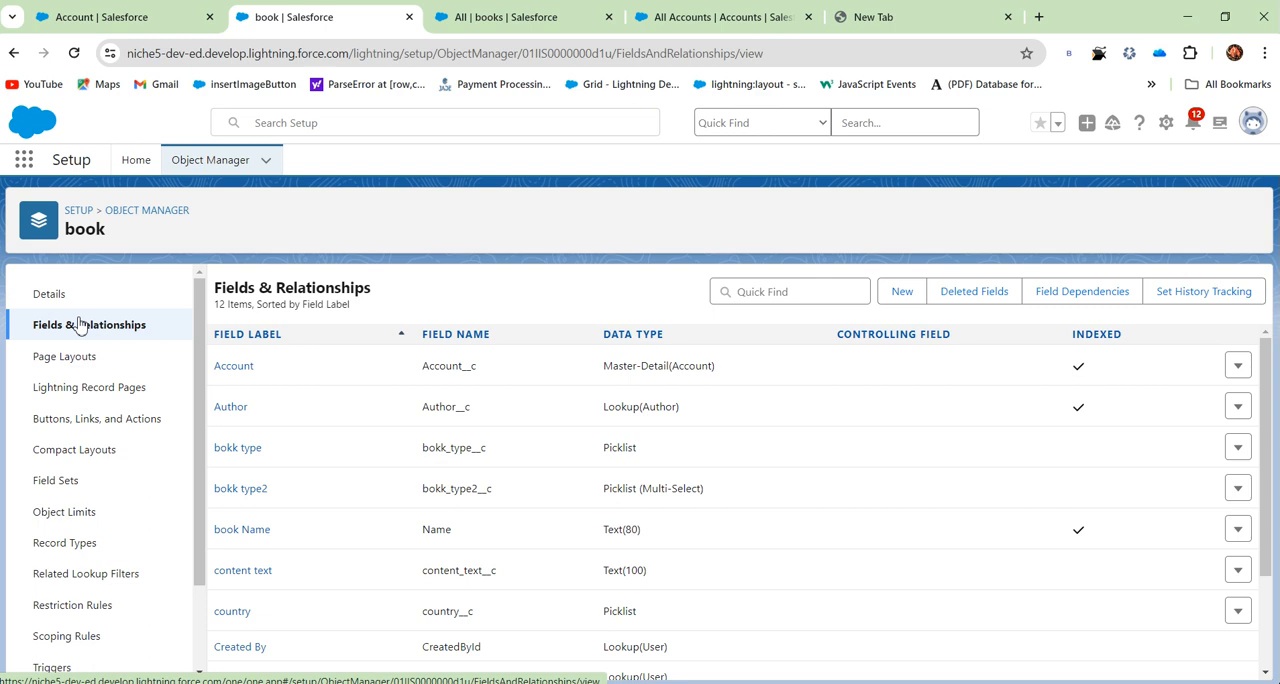
{"action": "left_click", "coordinate": [578, 683]}
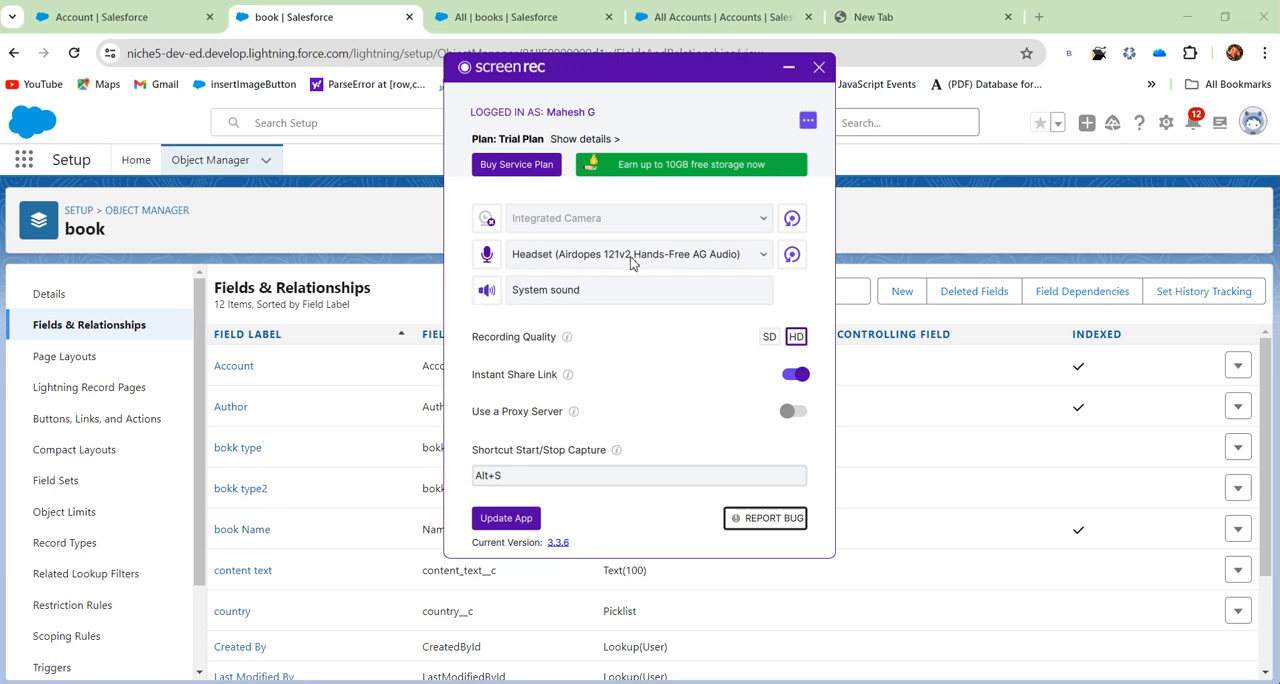
{"action": "left_click", "coordinate": [632, 258]}
{"action": "left_click", "coordinate": [632, 258]}
{"action": "left_click", "coordinate": [735, 256]}
{"action": "left_click", "coordinate": [700, 283]}
{"action": "left_click", "coordinate": [819, 68]}
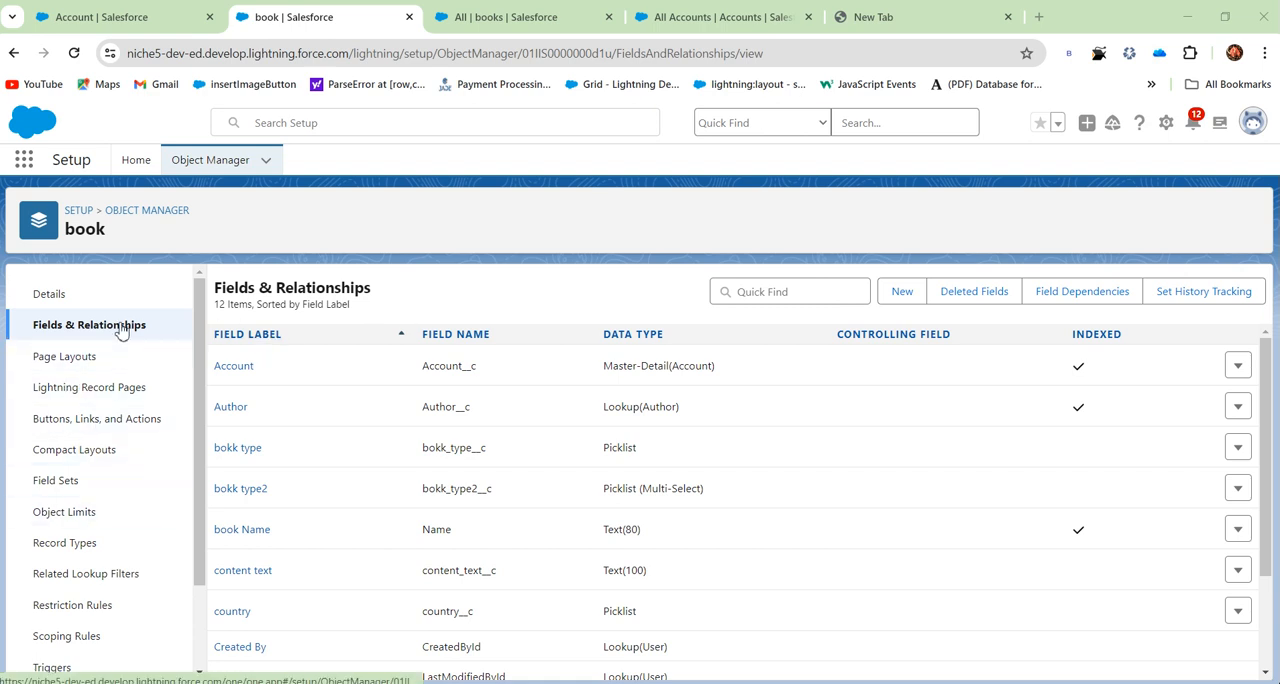
- Start a new custom field of type Formula on the Account object
{"action": "left_click", "coordinate": [135, 14]}
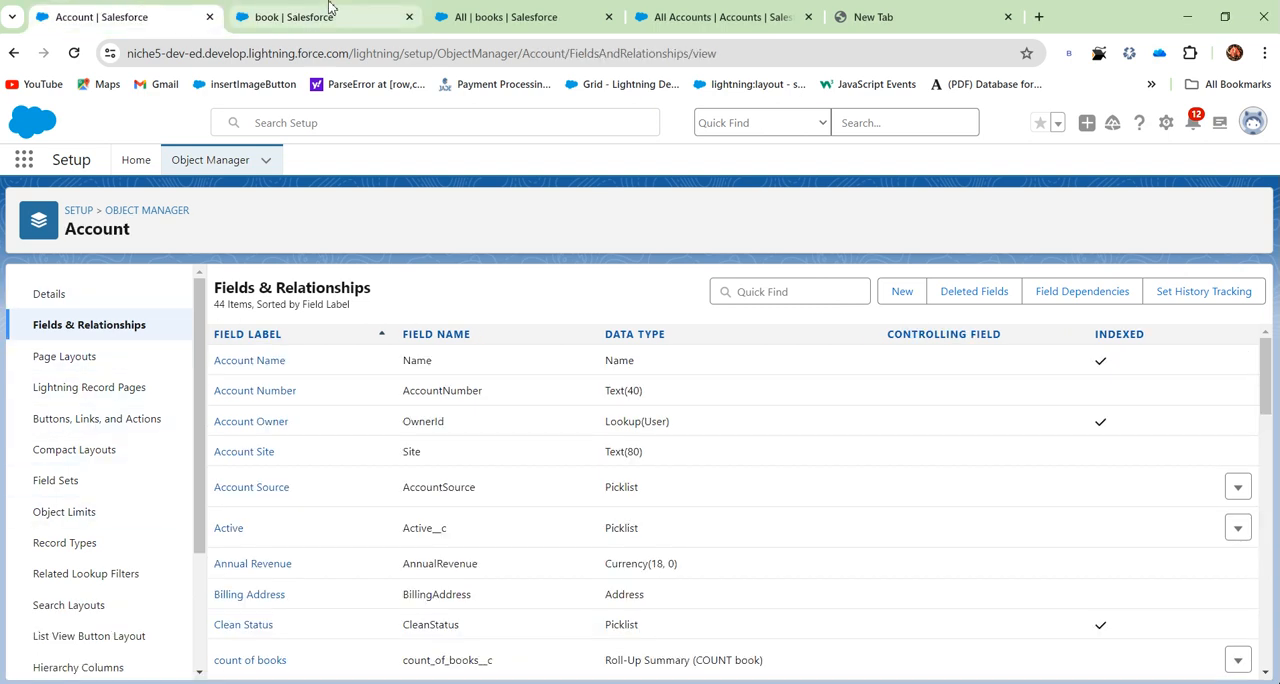
{"action": "left_click", "coordinate": [304, 22]}
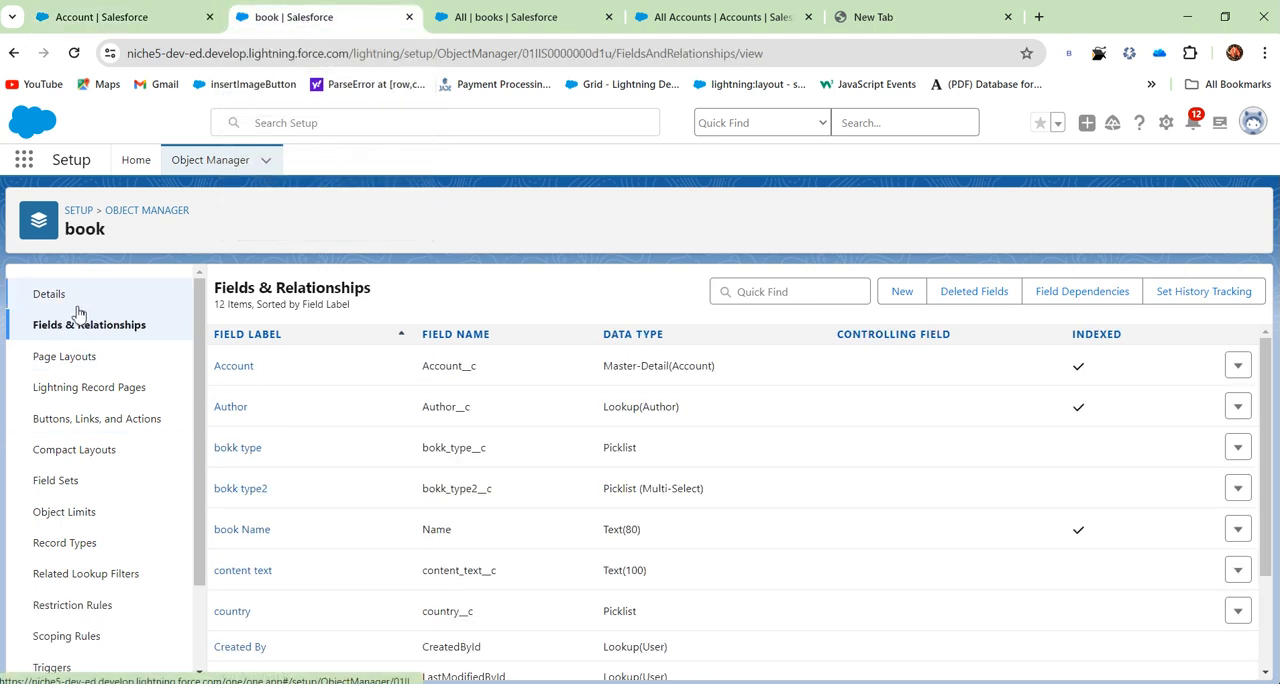
{"action": "left_click", "coordinate": [110, 20]}
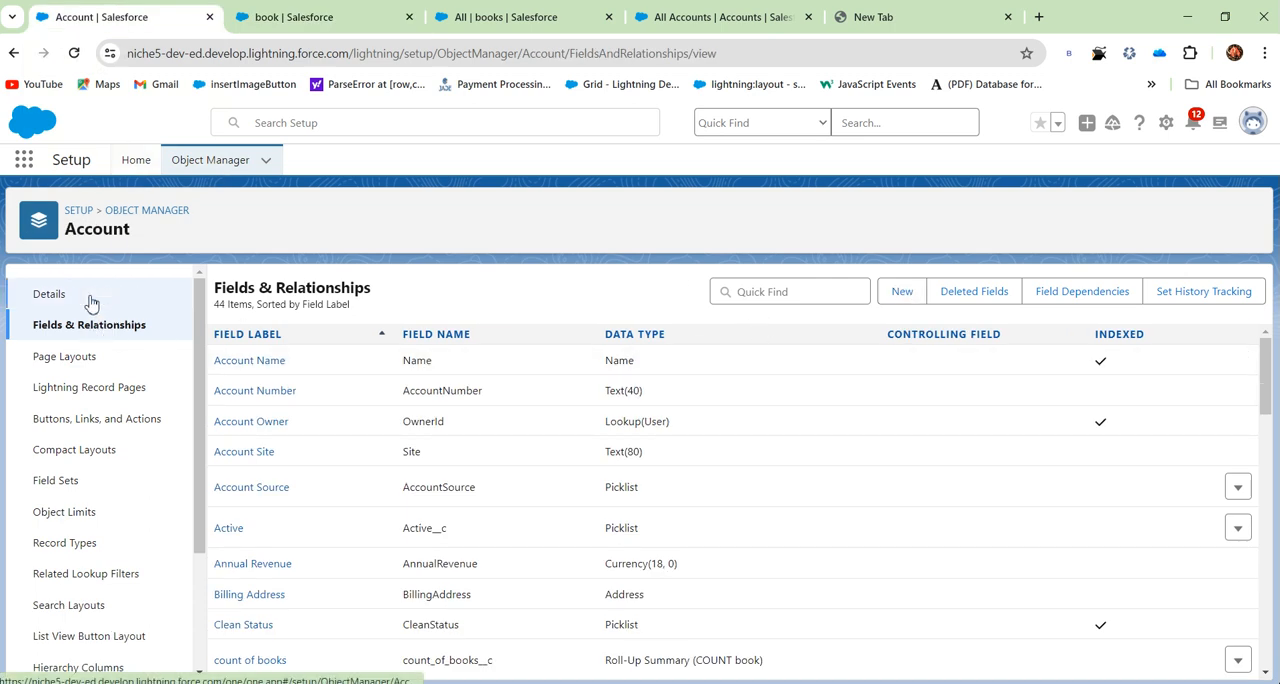
{"action": "left_click", "coordinate": [903, 292]}
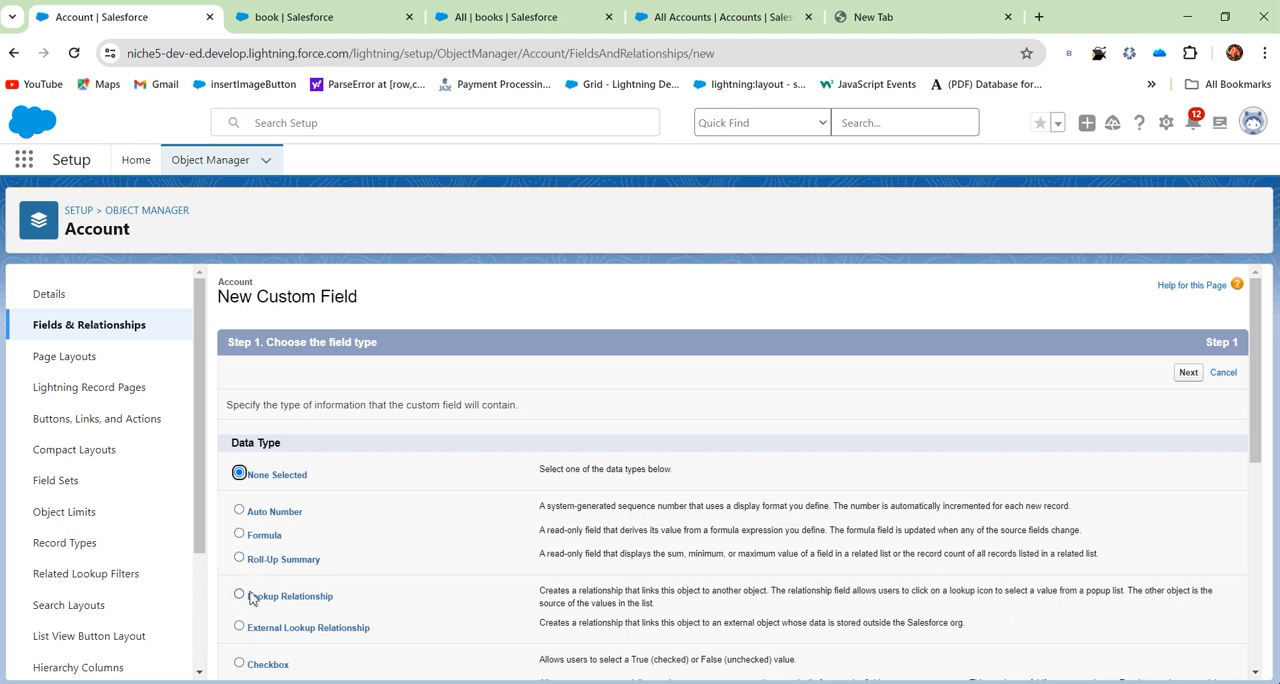
{"action": "left_click", "coordinate": [241, 535]}
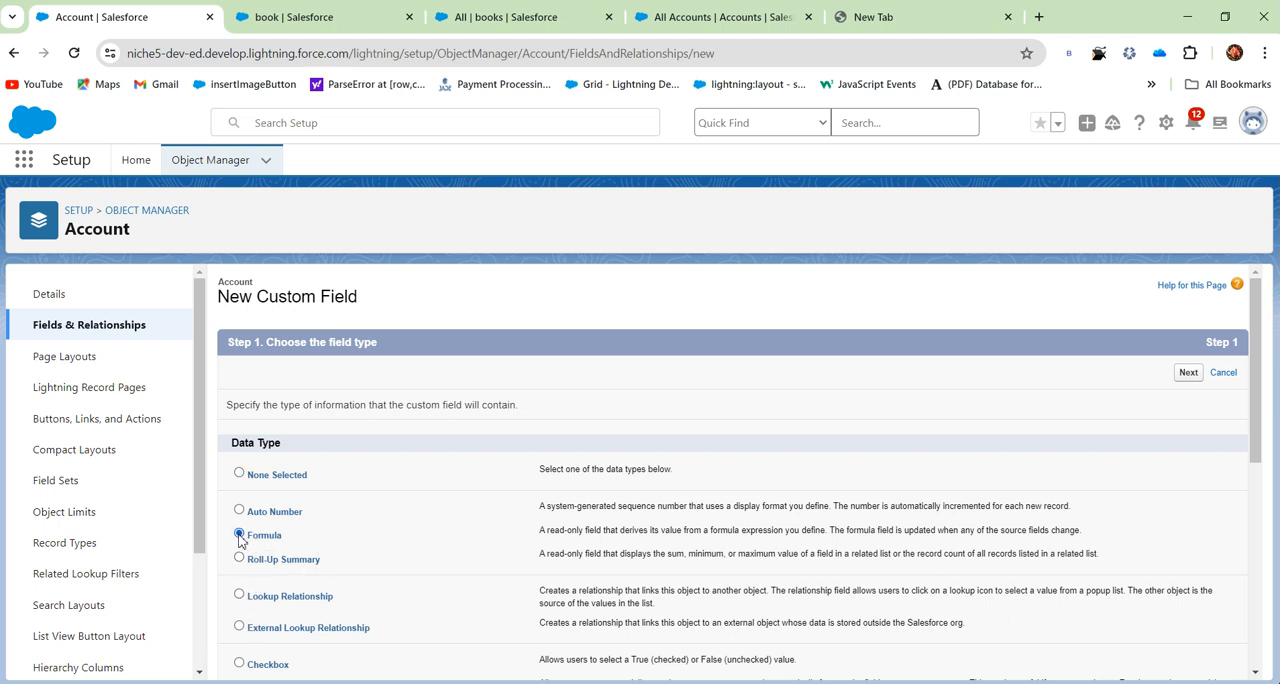
{"action": "left_click", "coordinate": [1187, 373]}
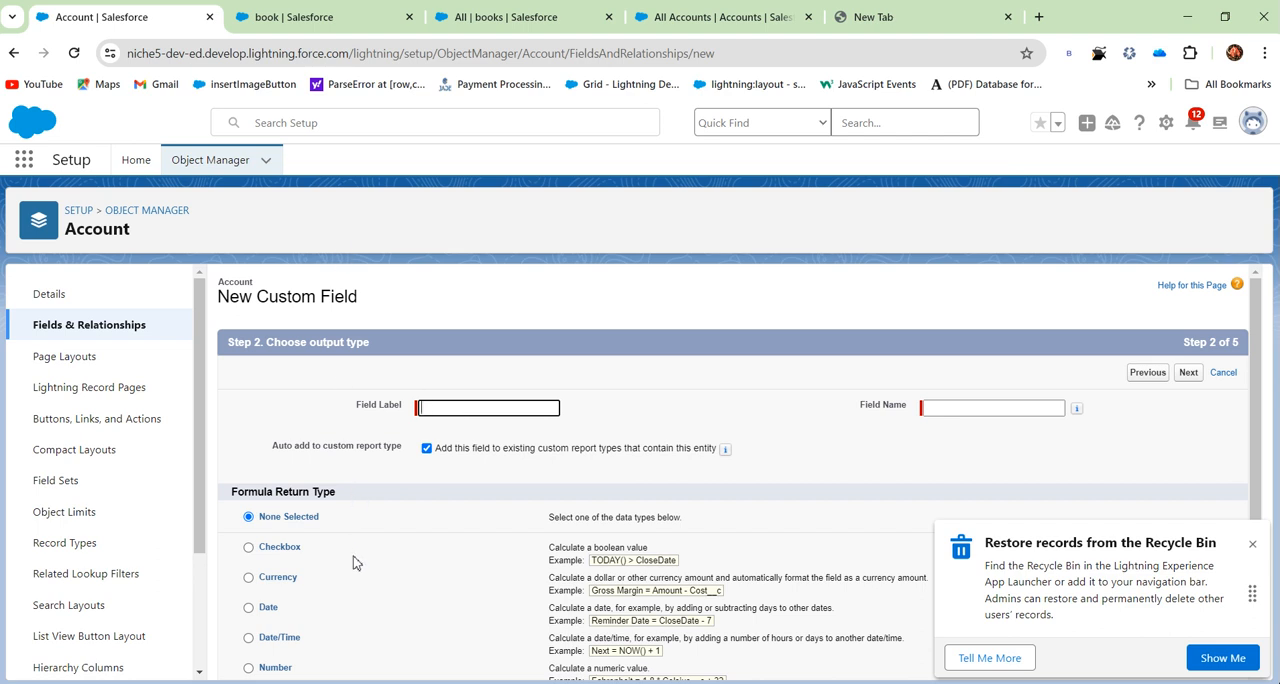
- Label the new Account field "no of createddays" and dismiss the Recycle Bin tip
{"action": "scroll", "coordinate": [348, 548], "scroll_direction": "down", "scroll_amount": 1}
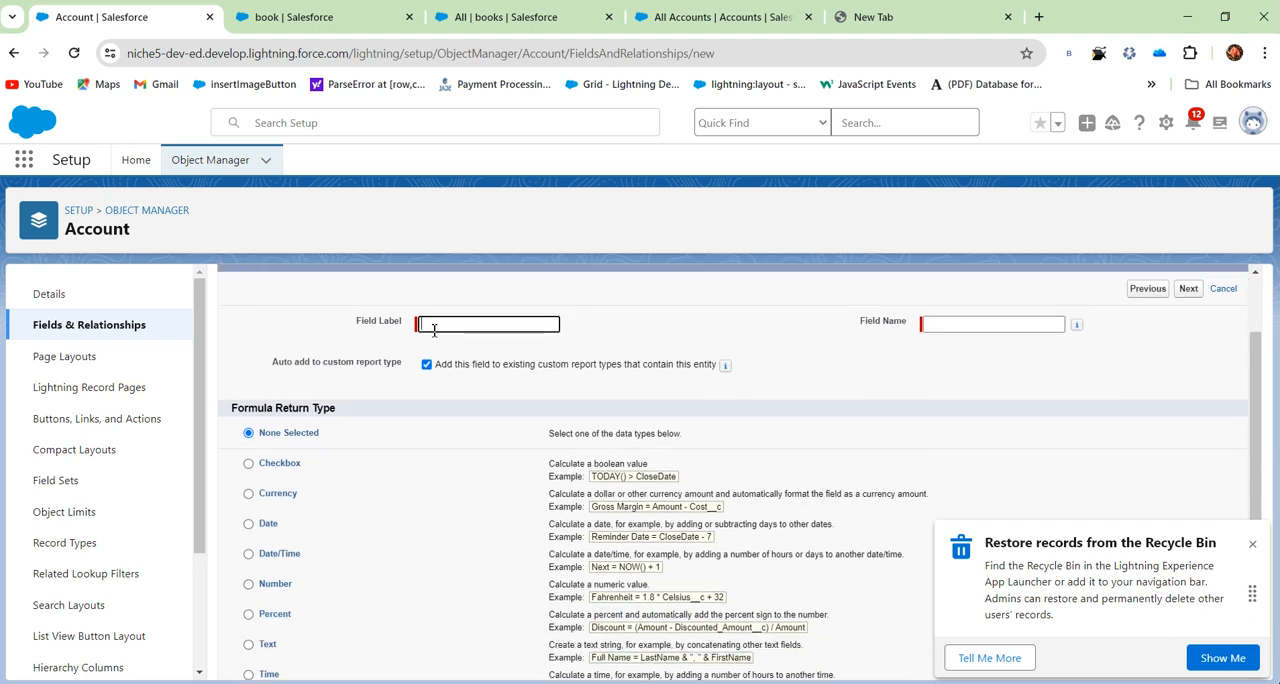
{"action": "type", "text": "no of ds"}
{"action": "key", "text": "BackSpace"}
{"action": "key", "text": "BackSpace"}
{"action": "key", "text": "BackSpace"}
{"action": "key", "text": "BackSpace"}
{"action": "key", "text": "BackSpace"}
{"action": "key", "text": "BackSpace"}
{"action": "key", "text": "BackSpace"}
{"action": "key", "text": "BackSpace"}
{"action": "type", "text": "no of createddays"}
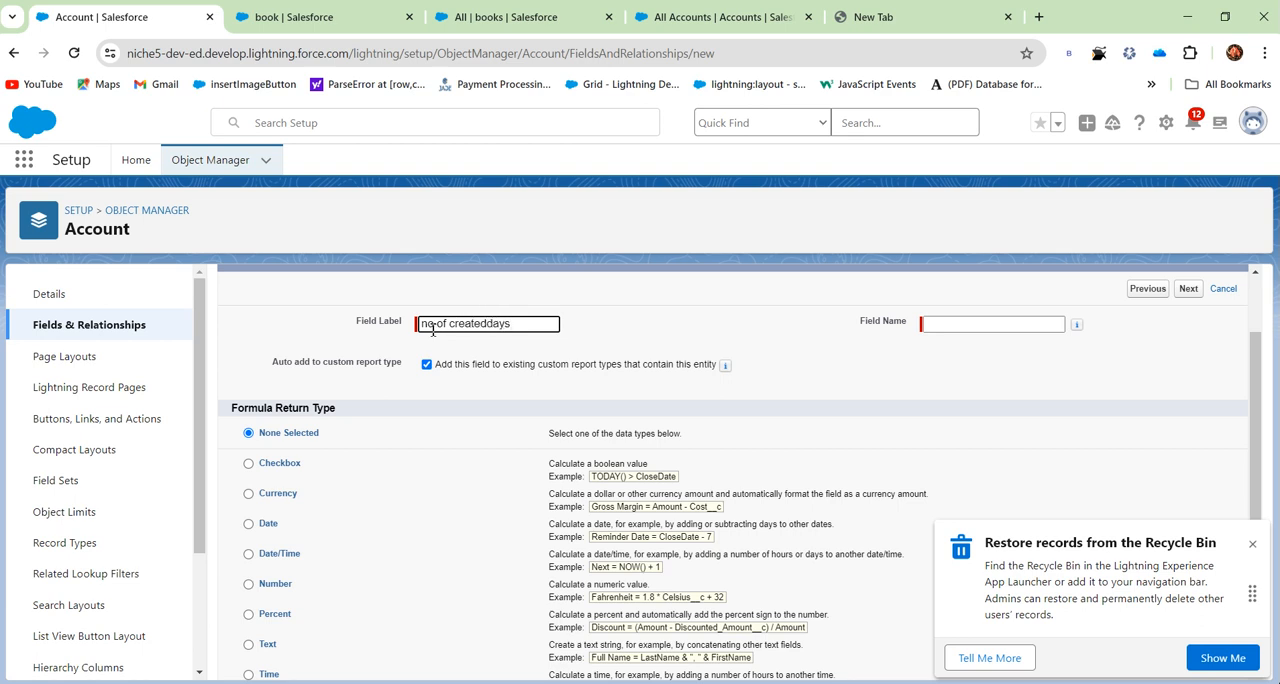
{"action": "left_click", "coordinate": [602, 318]}
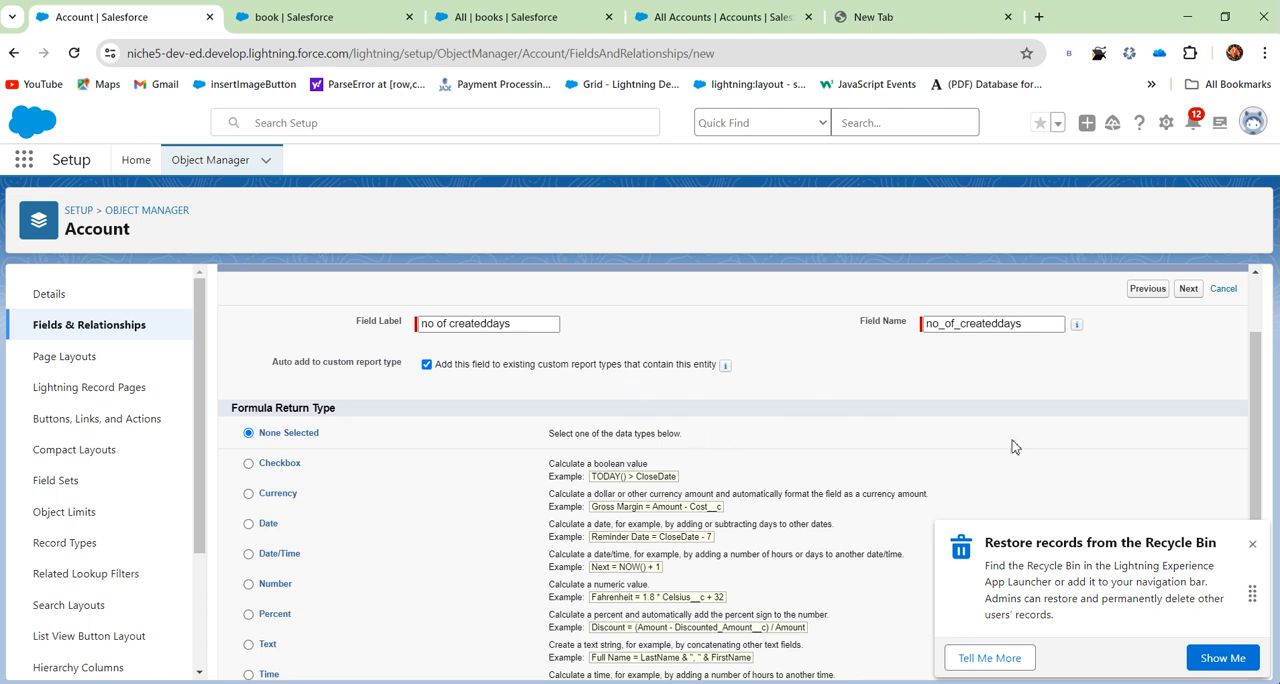
{"action": "left_click", "coordinate": [1252, 543]}
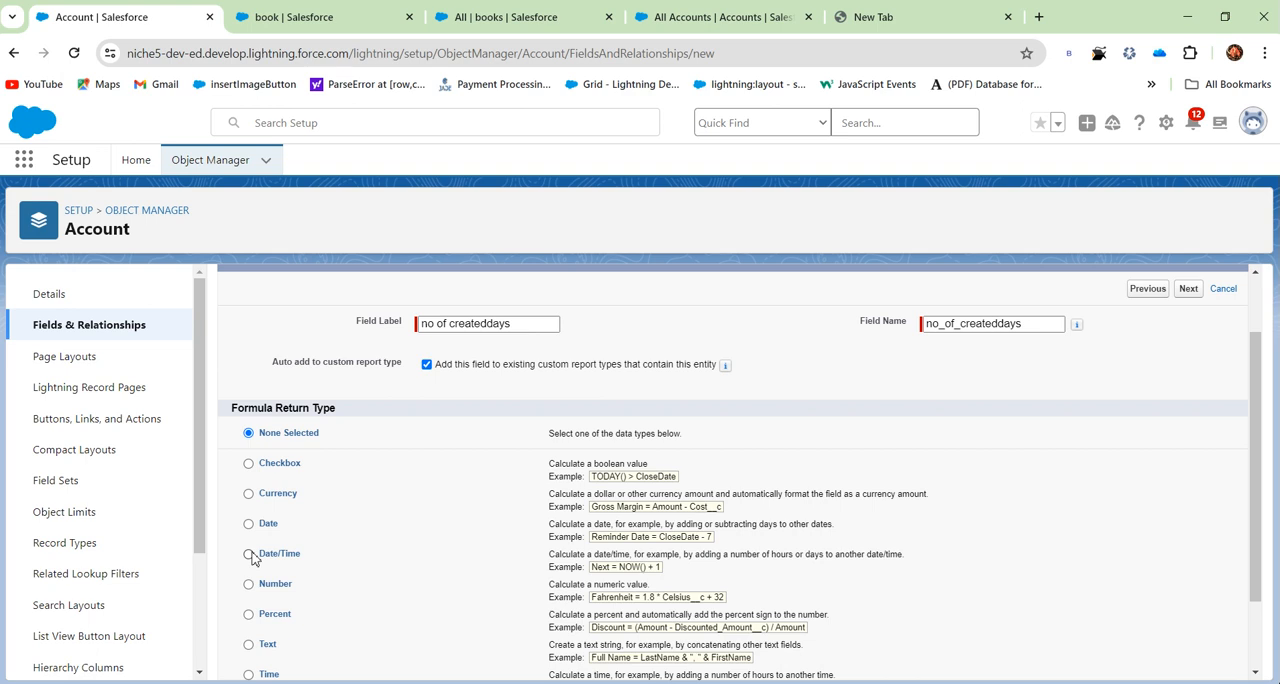
- Examine the creation date in the details of the Burlington Textiles Corp of America account record
{"action": "left_click", "coordinate": [398, 8]}
{"action": "left_click", "coordinate": [636, 8]}
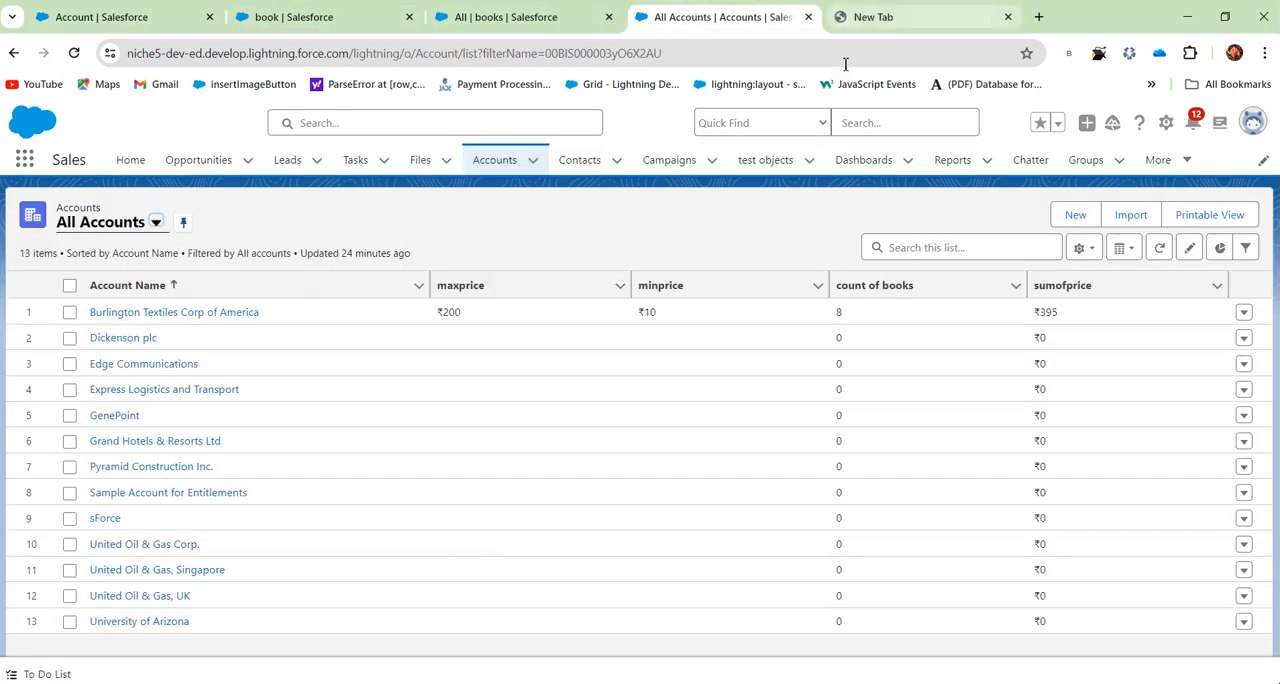
{"action": "left_click", "coordinate": [127, 316]}
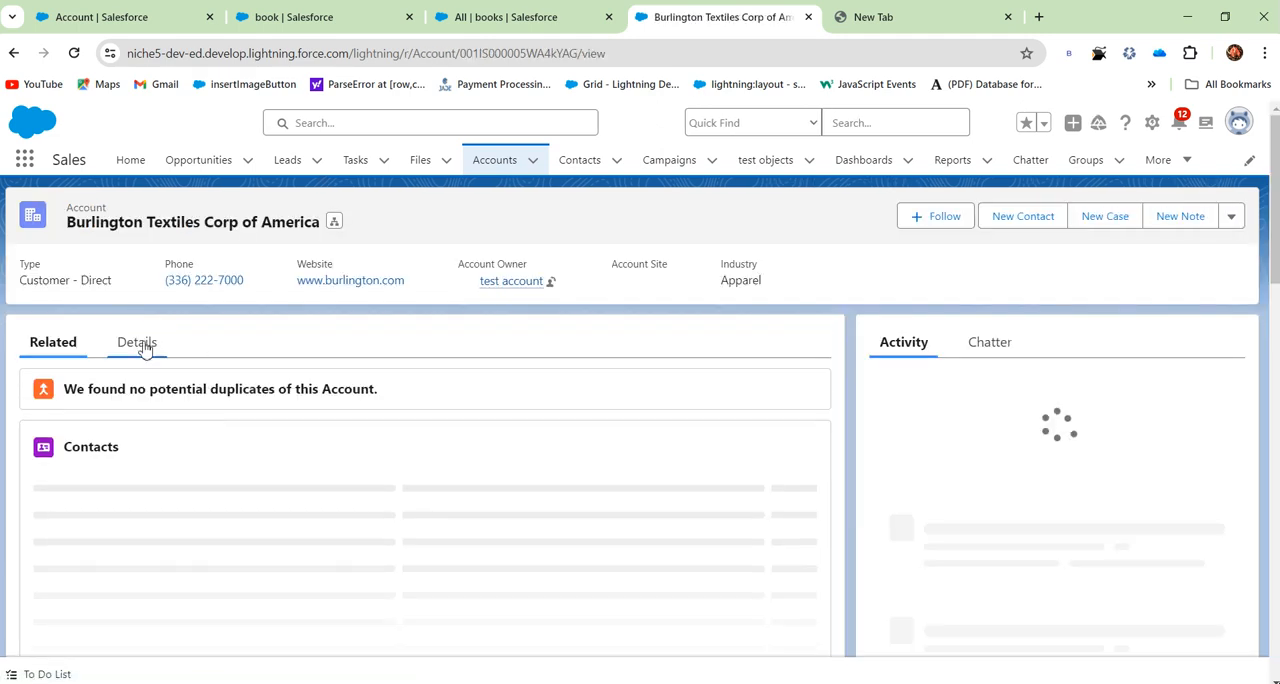
{"action": "left_click", "coordinate": [137, 342]}
{"action": "scroll", "coordinate": [463, 453], "scroll_direction": "down", "scroll_amount": 10}
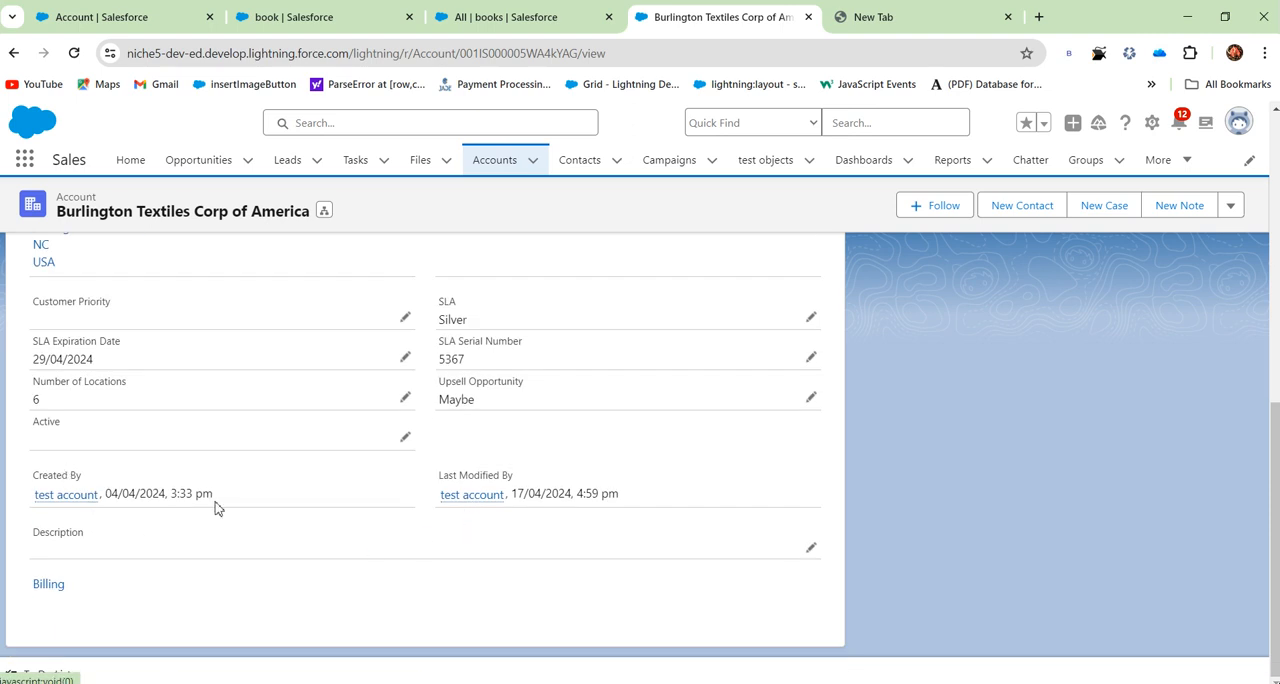
- Return to the new Account field, set its formula return type to Date/Time and proceed to the formula entry
{"action": "left_click", "coordinate": [470, 17]}
{"action": "left_click", "coordinate": [394, 16]}
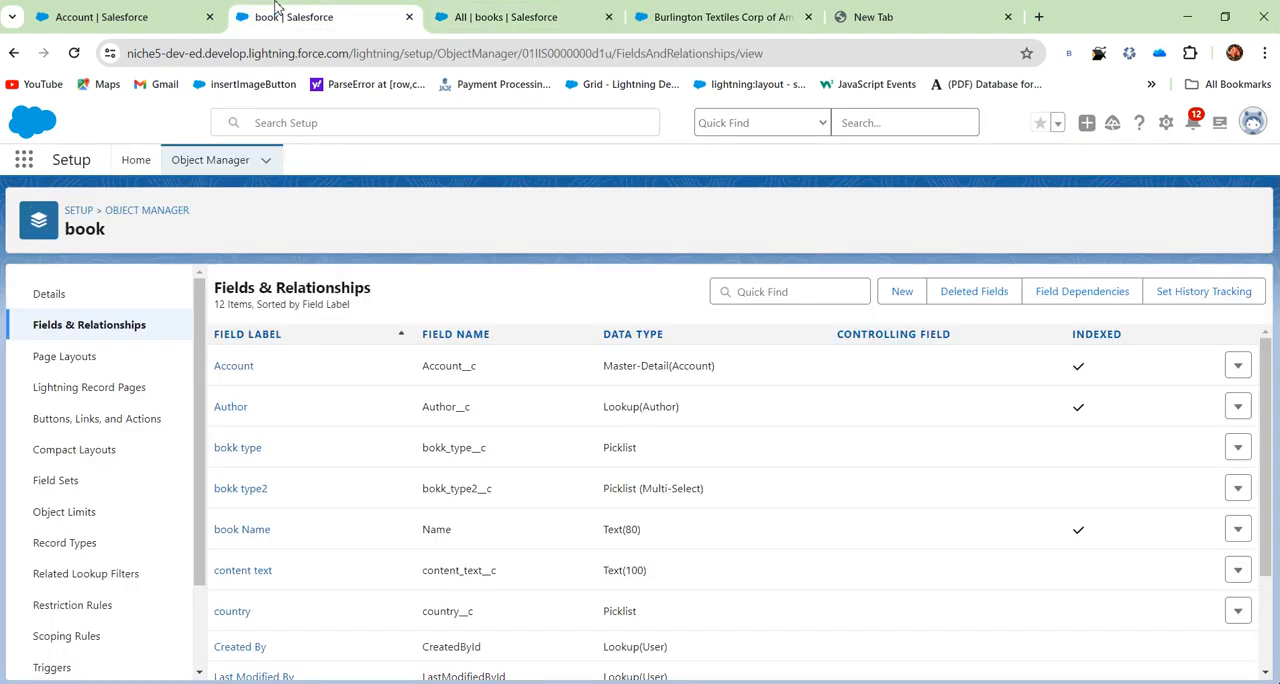
{"action": "left_click", "coordinate": [480, 18]}
{"action": "left_click", "coordinate": [326, 12]}
{"action": "left_click", "coordinate": [90, 12]}
{"action": "left_click", "coordinate": [277, 556]}
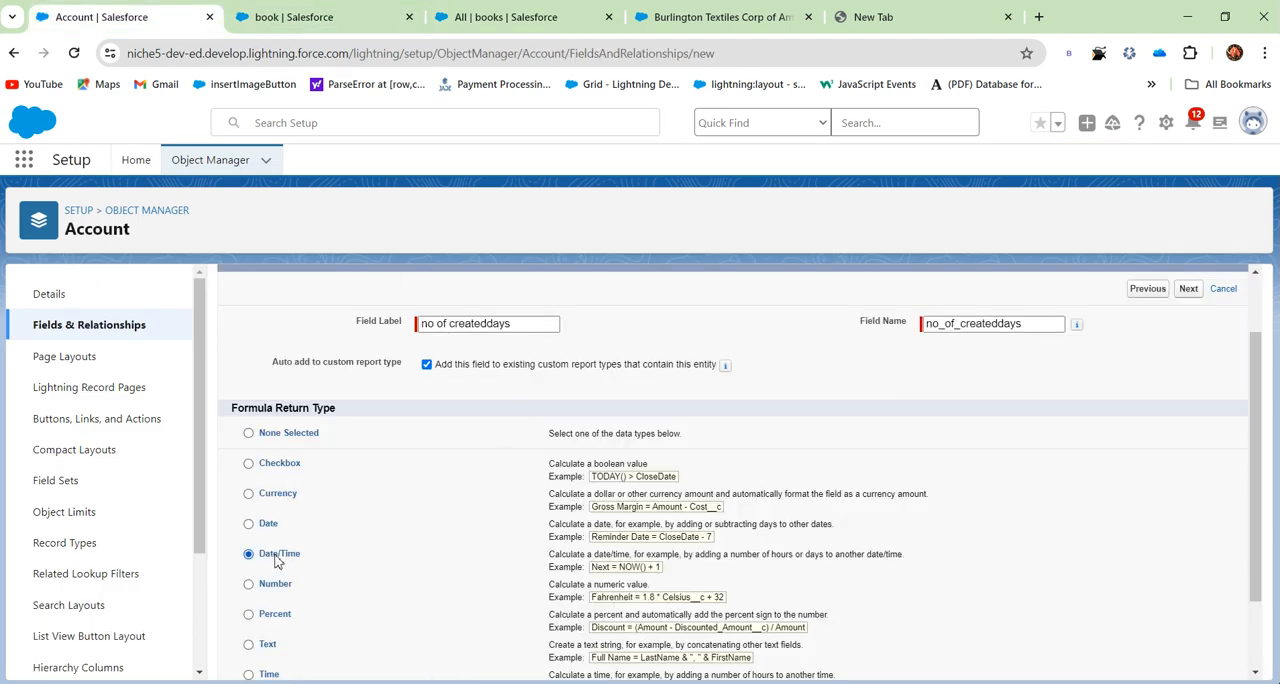
{"action": "scroll", "coordinate": [1042, 428], "scroll_direction": "up", "scroll_amount": 1}
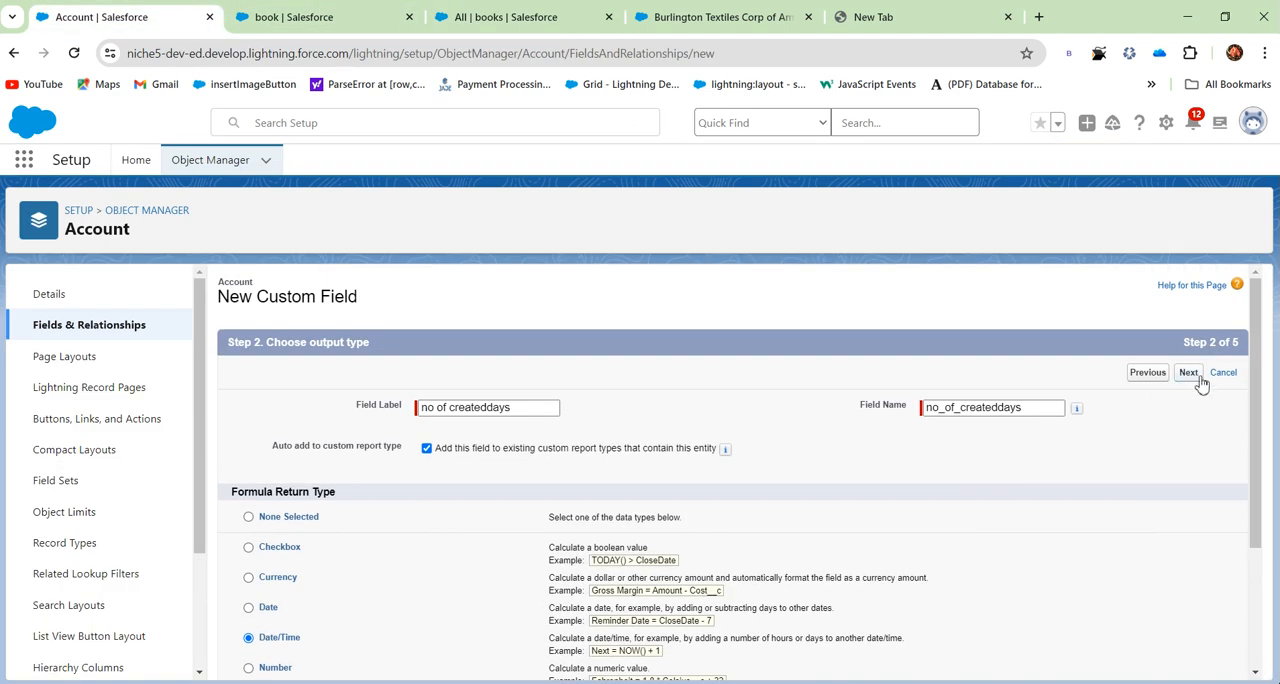
{"action": "left_click", "coordinate": [1189, 373]}
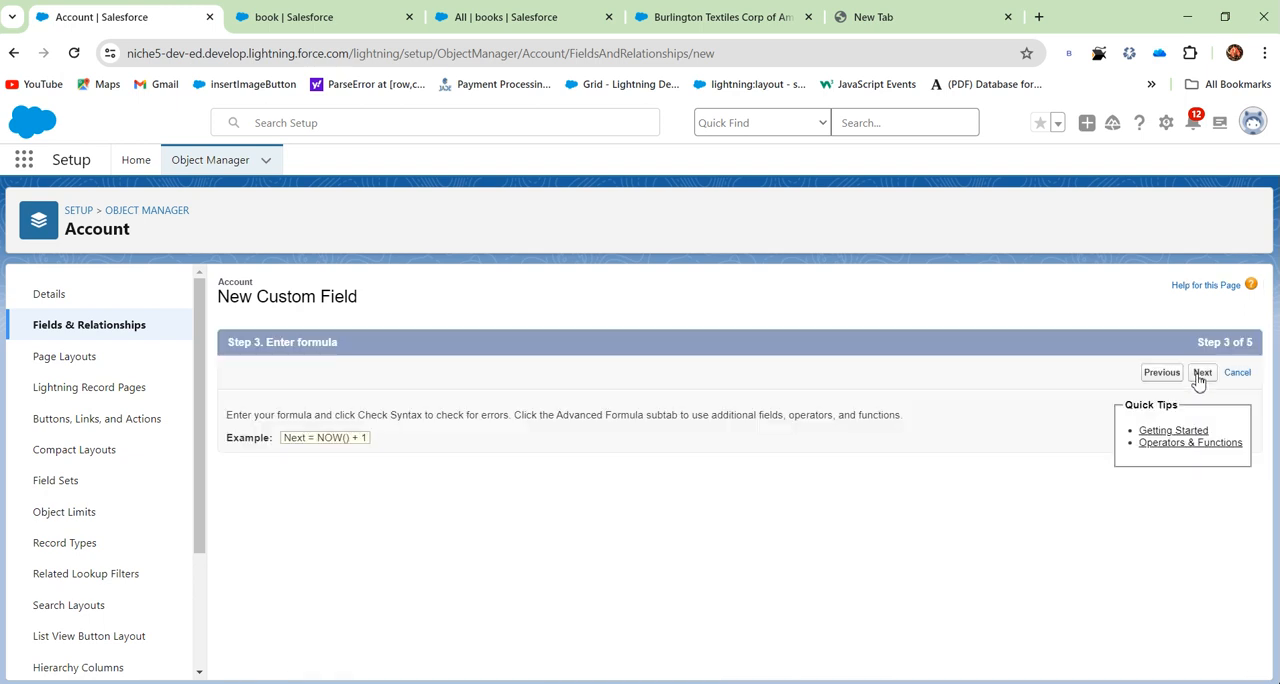
- Switch the formula entry to the Advanced Formula editor
{"action": "scroll", "coordinate": [387, 404], "scroll_direction": "down", "scroll_amount": 2}
{"action": "scroll", "coordinate": [384, 407], "scroll_direction": "up", "scroll_amount": 1}
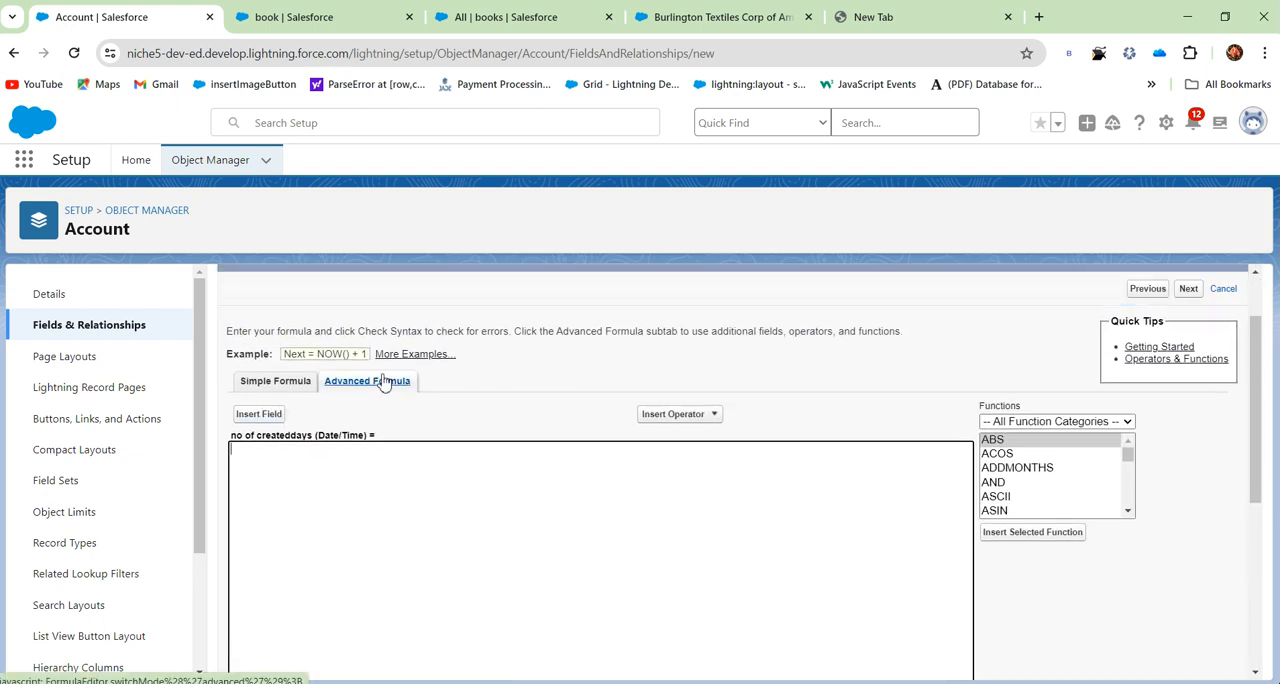
{"action": "left_click", "coordinate": [286, 392]}
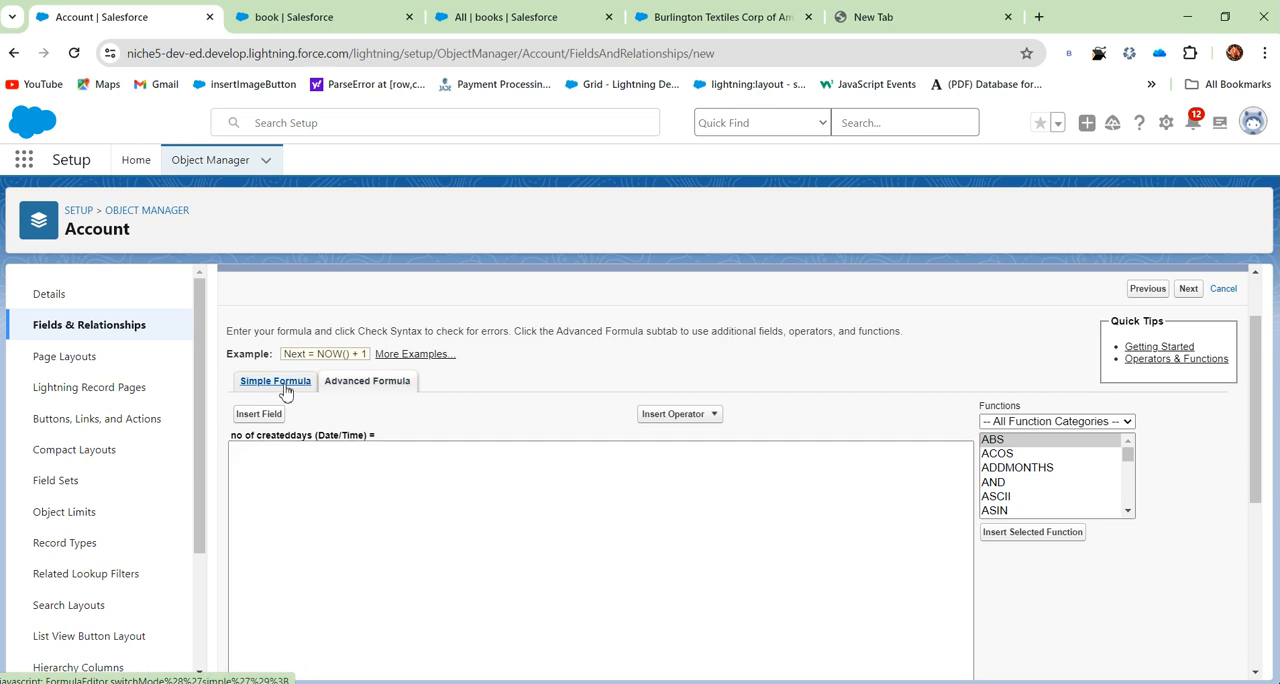
{"action": "left_click", "coordinate": [370, 386]}
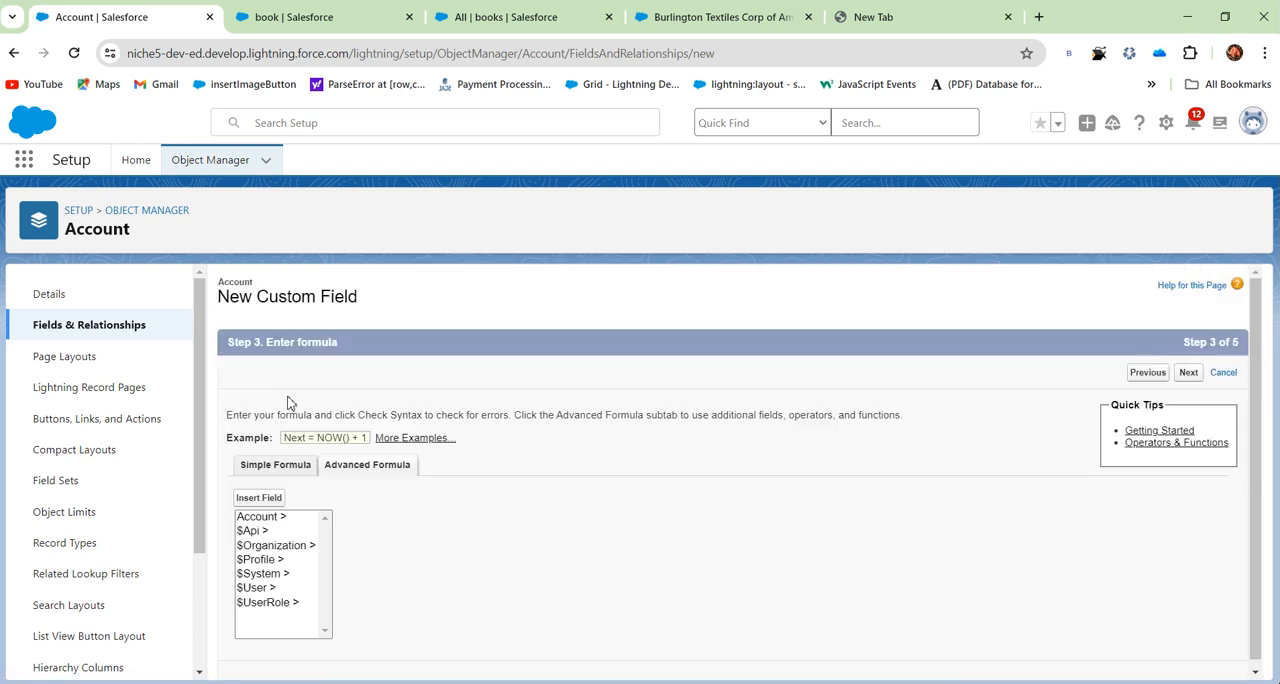
- Examine the Account fields available for insertion into the "no of createddays" formula
{"action": "left_click", "coordinate": [281, 499]}
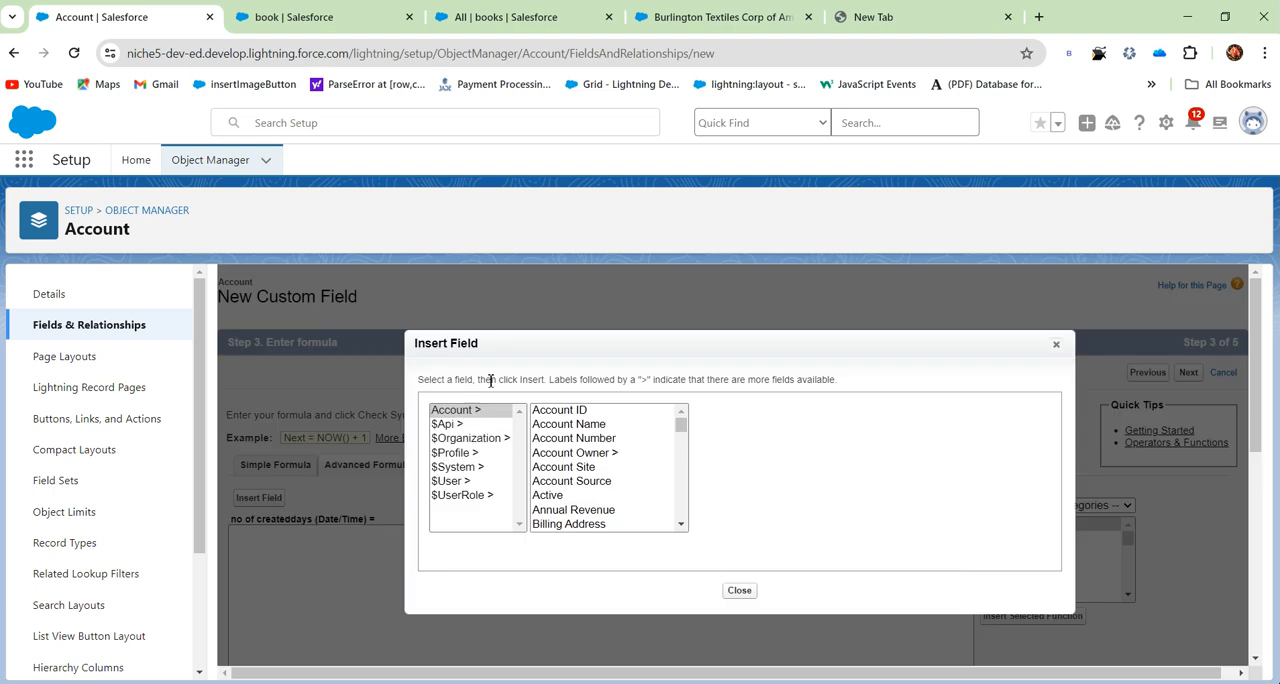
{"action": "scroll", "coordinate": [570, 475], "scroll_direction": "down", "scroll_amount": 5}
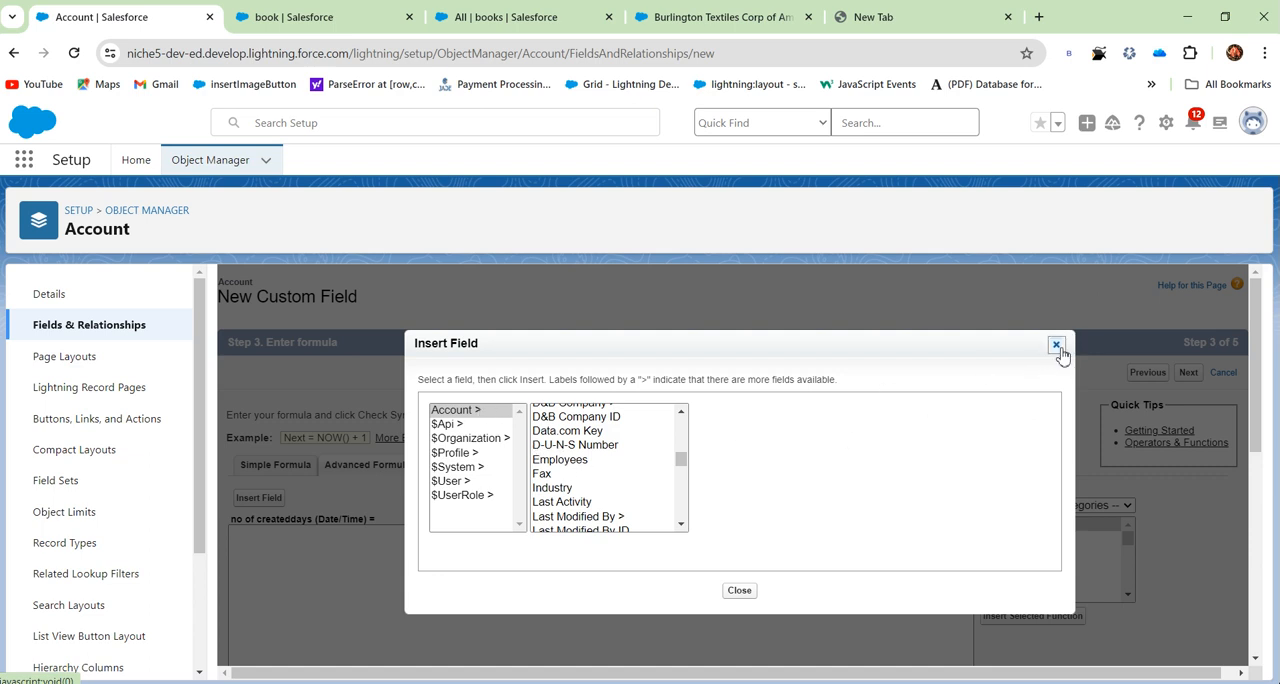
{"action": "left_click", "coordinate": [1055, 345]}
{"action": "scroll", "coordinate": [558, 375], "scroll_direction": "down", "scroll_amount": 5}
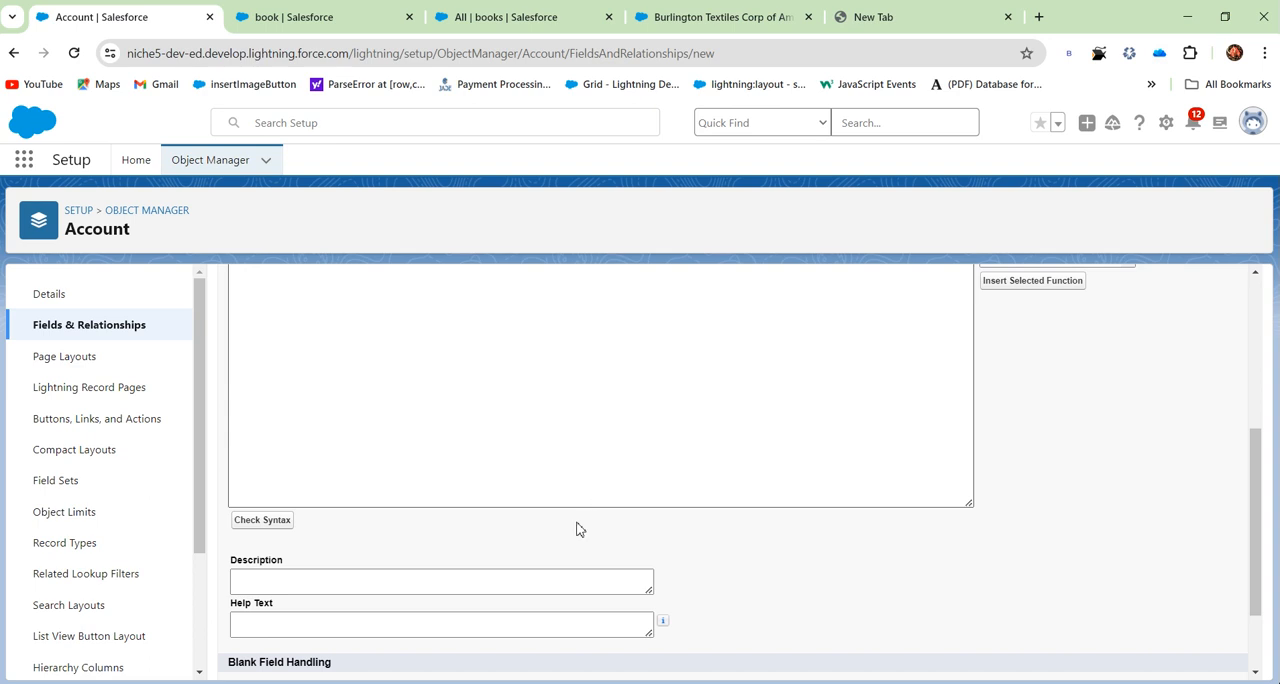
{"action": "scroll", "coordinate": [940, 570], "scroll_direction": "up", "scroll_amount": 5}
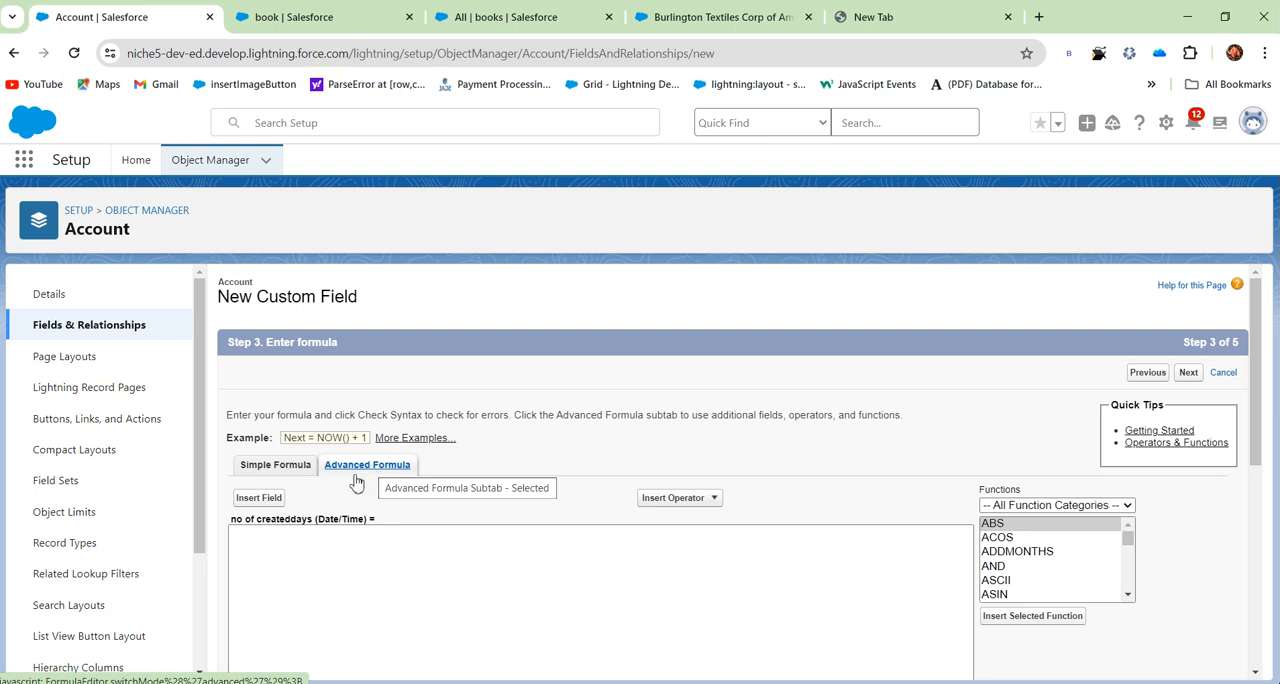
{"action": "left_click", "coordinate": [248, 534]}
{"action": "left_click_drag", "start_coordinate": [231, 519], "coordinate": [369, 520]}
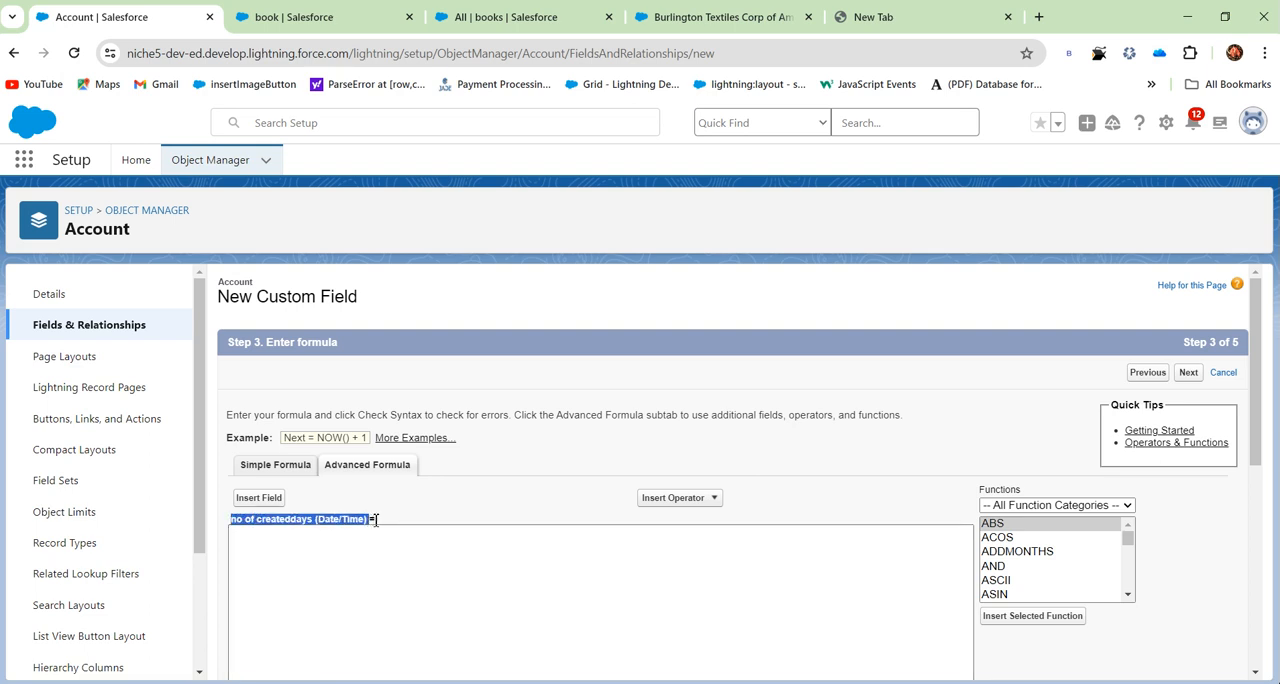
{"action": "left_click", "coordinate": [366, 535]}
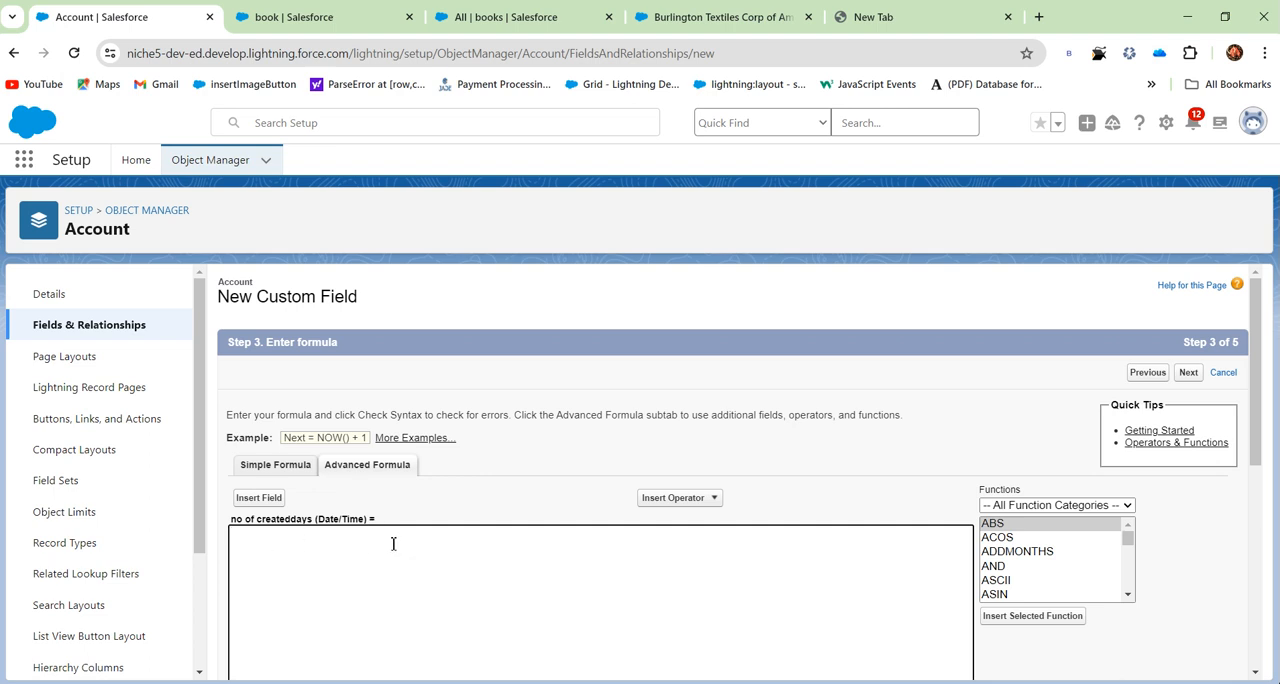
{"action": "left_click", "coordinate": [259, 498]}
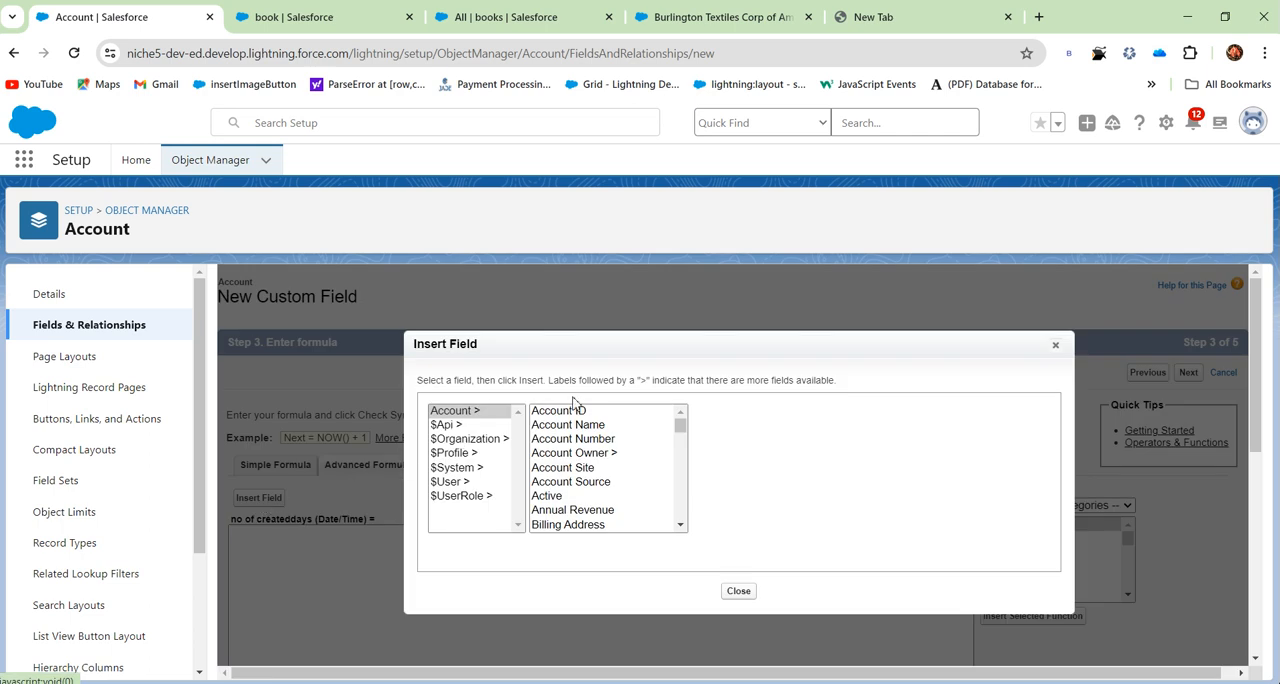
{"action": "scroll", "coordinate": [583, 452], "scroll_direction": "down", "scroll_amount": 15}
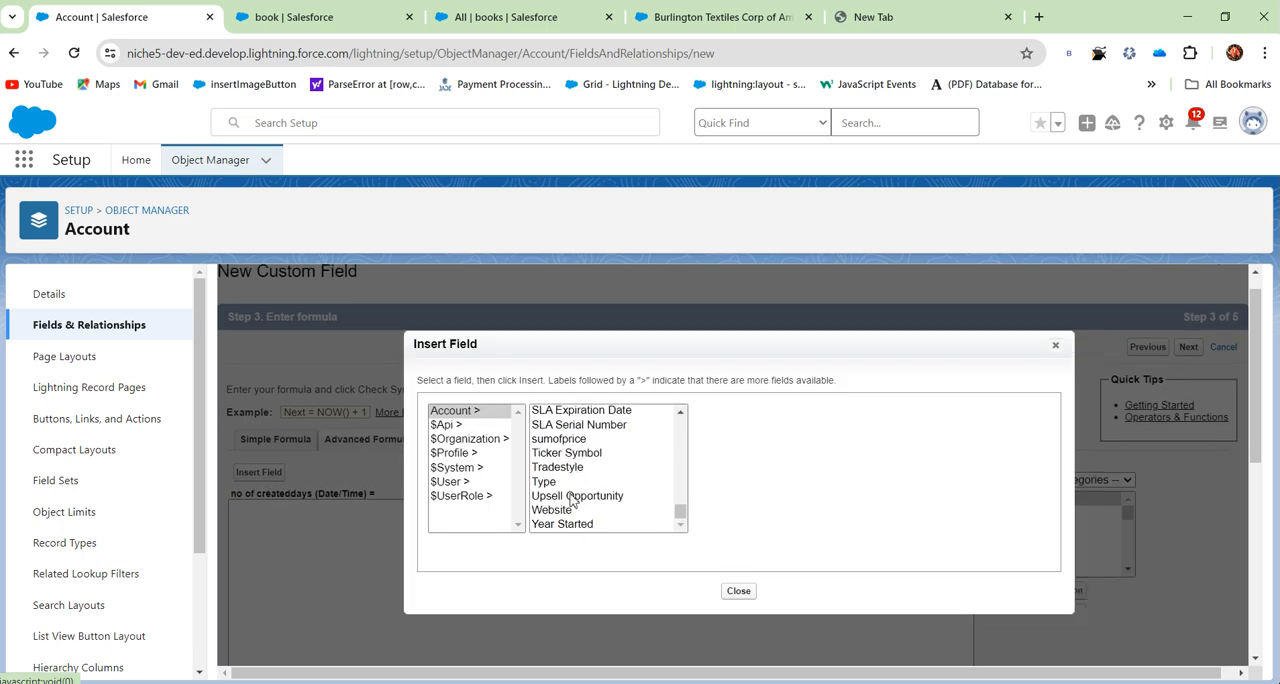
{"action": "scroll", "coordinate": [570, 500], "scroll_direction": "up", "scroll_amount": 15}
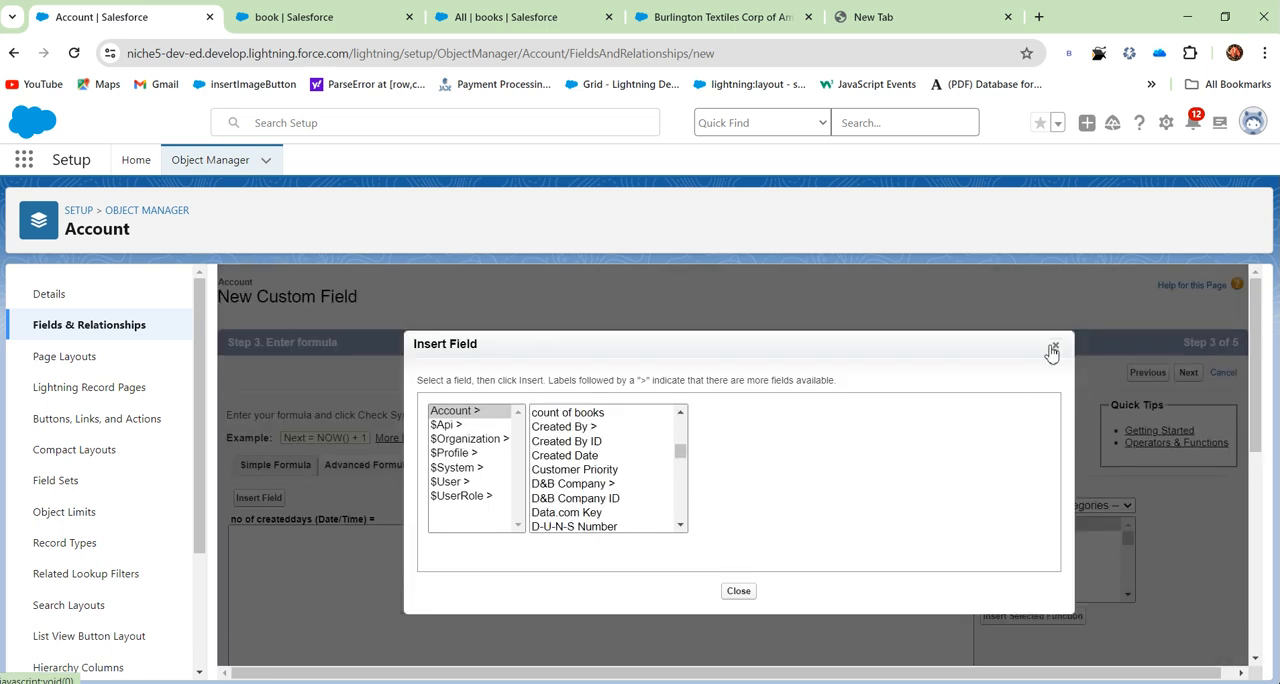
{"action": "left_click", "coordinate": [1055, 344]}
- Examine the operators available for insertion into the formula
{"action": "left_click", "coordinate": [678, 498]}
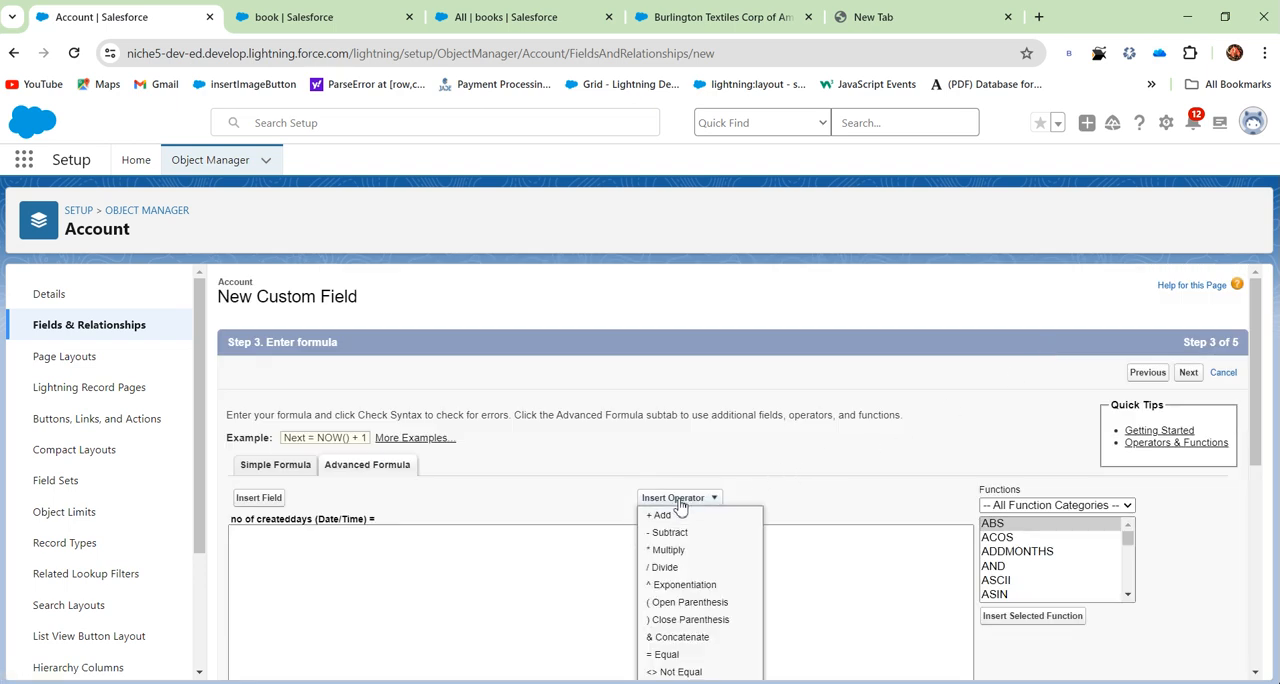
{"action": "scroll", "coordinate": [745, 422], "scroll_direction": "down", "scroll_amount": 1}
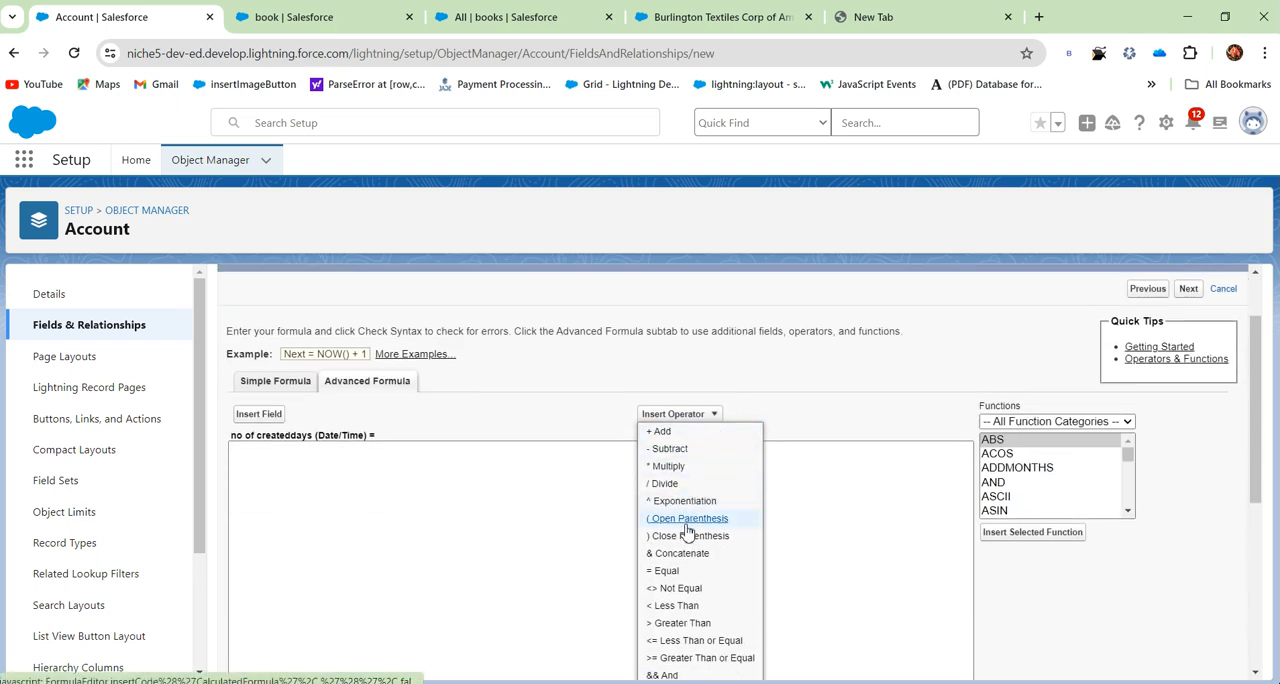
{"action": "scroll", "coordinate": [691, 594], "scroll_direction": "down", "scroll_amount": 2}
{"action": "scroll", "coordinate": [698, 542], "scroll_direction": "up", "scroll_amount": 1}
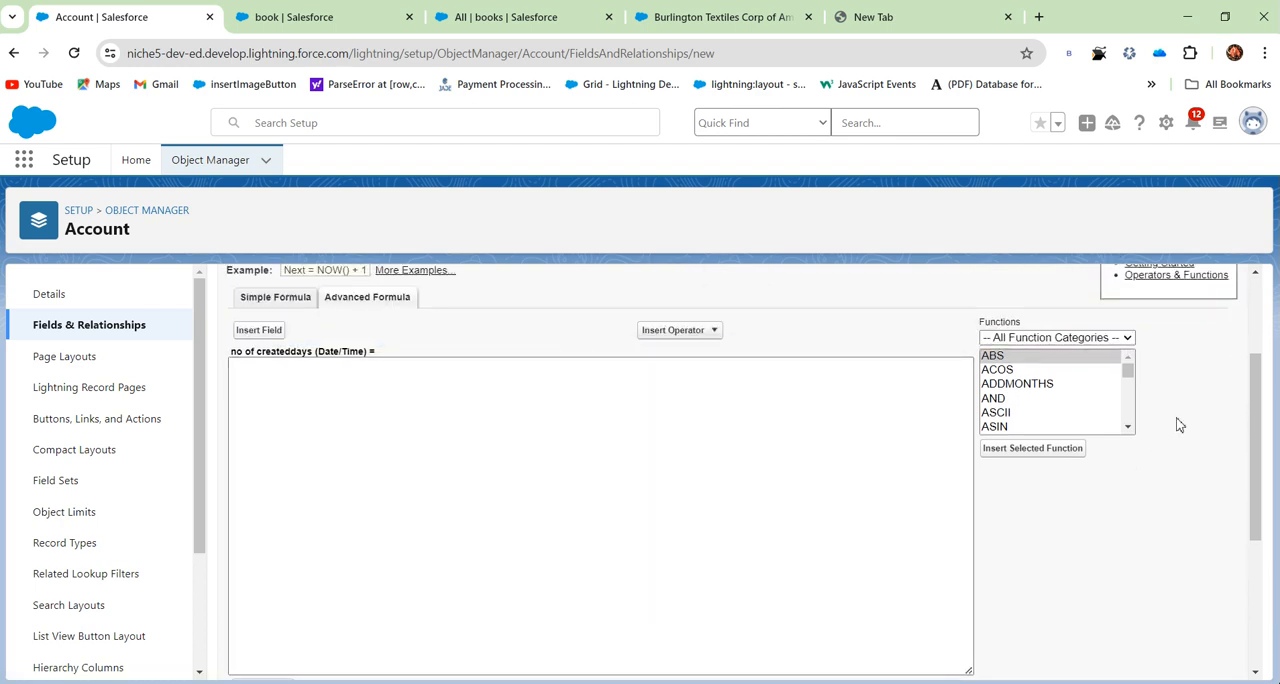
- Examine the list of all formula functions and the functions in the Date & Time category
{"action": "scroll", "coordinate": [1107, 388], "scroll_direction": "up", "scroll_amount": 1}
{"action": "scroll", "coordinate": [1107, 388], "scroll_direction": "up", "scroll_amount": 1}
{"action": "scroll", "coordinate": [1074, 397], "scroll_direction": "down", "scroll_amount": 2}
{"action": "scroll", "coordinate": [1077, 397], "scroll_direction": "down", "scroll_amount": 3}
{"action": "scroll", "coordinate": [1074, 365], "scroll_direction": "up", "scroll_amount": 3}
{"action": "left_click", "coordinate": [1075, 340]}
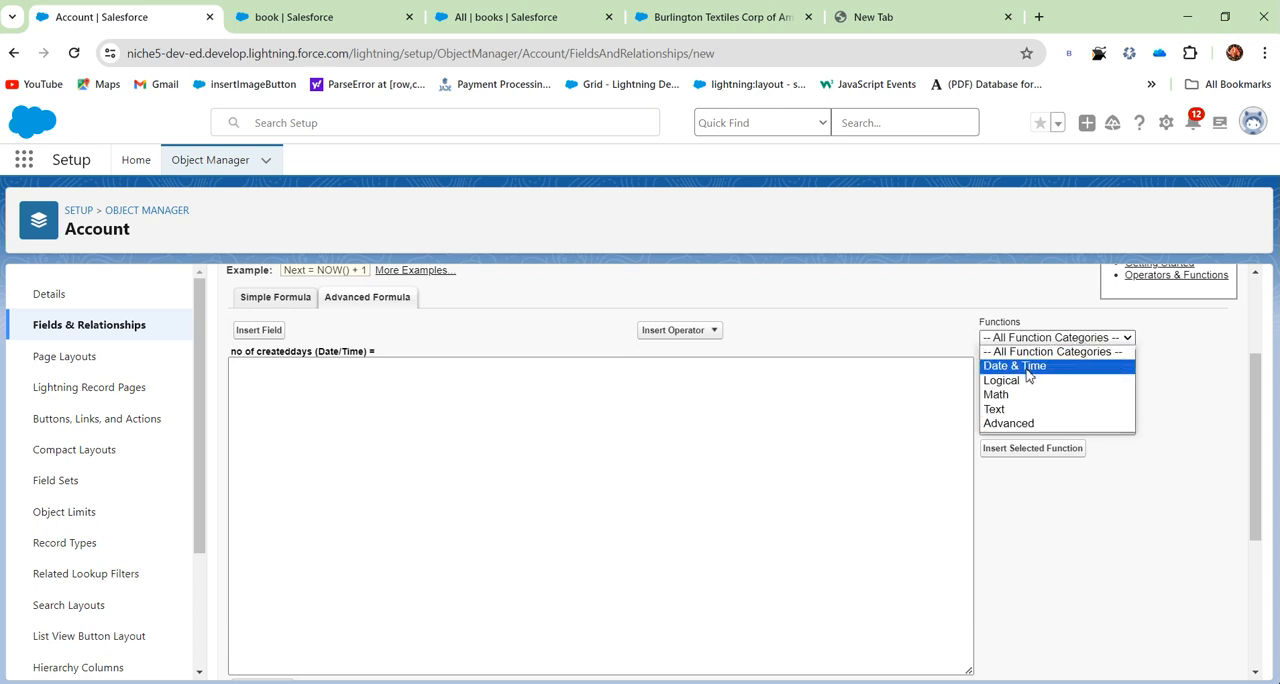
{"action": "left_click", "coordinate": [1030, 364]}
{"action": "scroll", "coordinate": [1031, 406], "scroll_direction": "down", "scroll_amount": 5}
{"action": "scroll", "coordinate": [1035, 427], "scroll_direction": "up", "scroll_amount": 5}
- Examine the formula functions in the Logical and Math categories
{"action": "left_click", "coordinate": [1078, 344]}
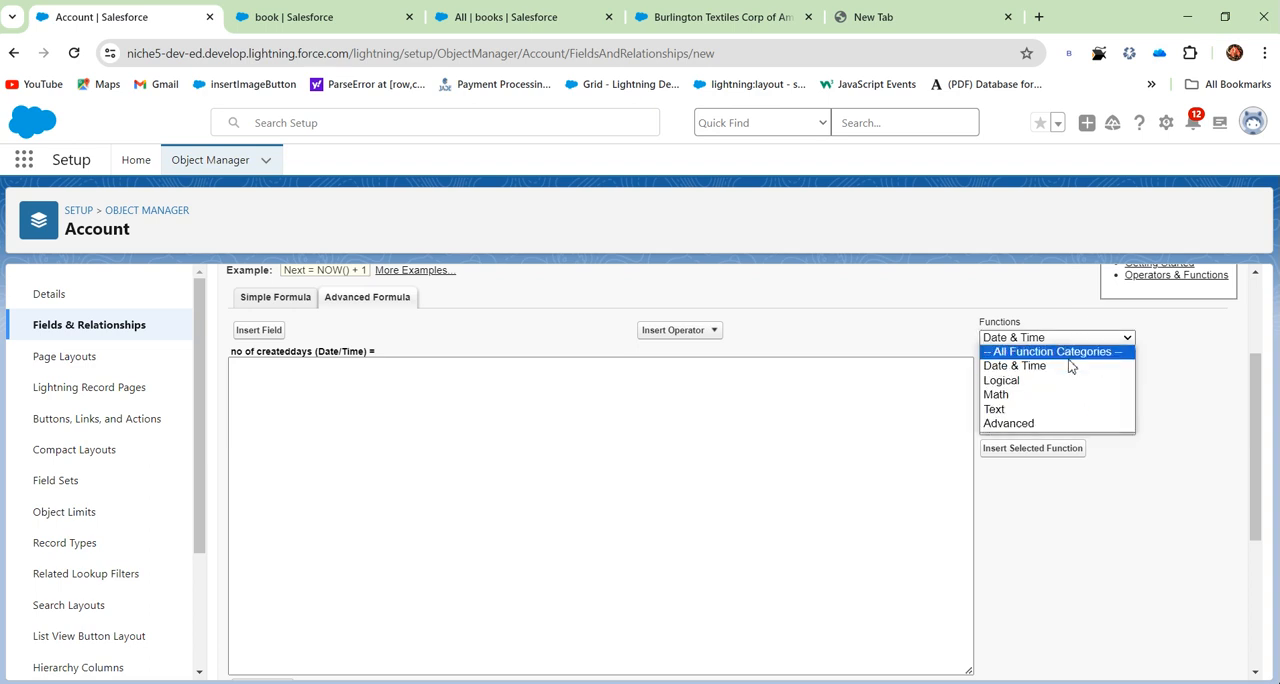
{"action": "left_click", "coordinate": [1051, 387]}
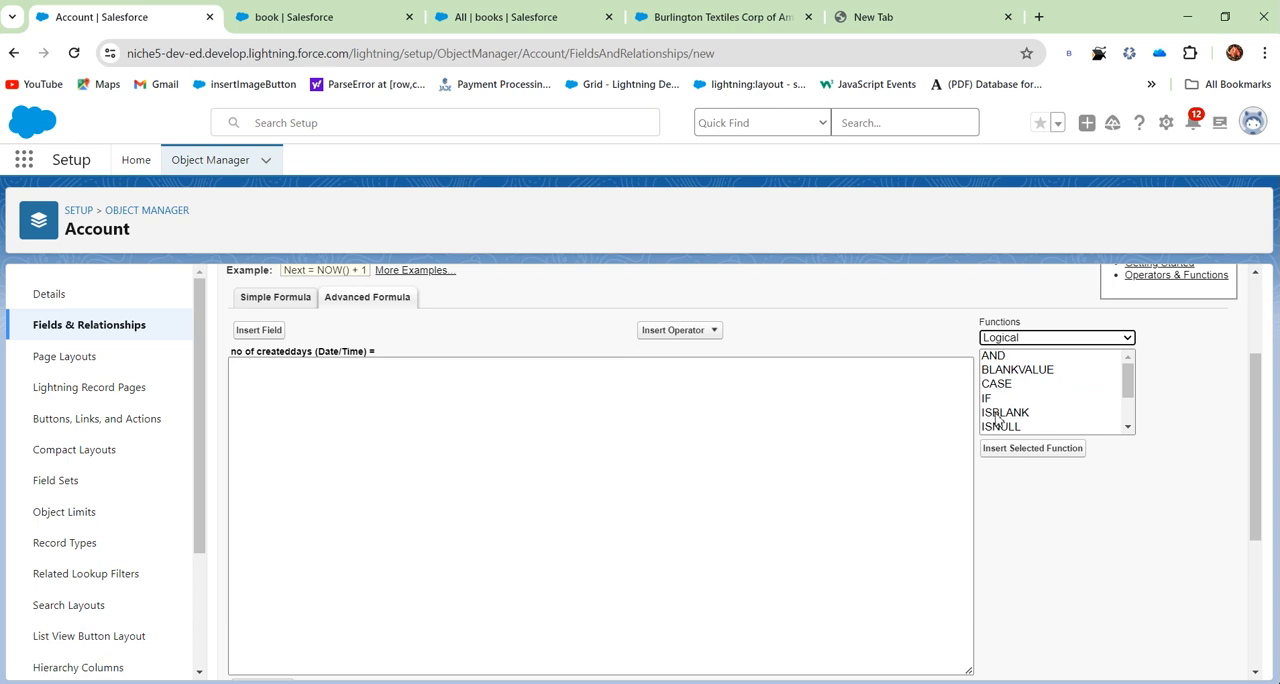
{"action": "scroll", "coordinate": [997, 419], "scroll_direction": "down", "scroll_amount": 1}
{"action": "scroll", "coordinate": [1012, 410], "scroll_direction": "down", "scroll_amount": 1}
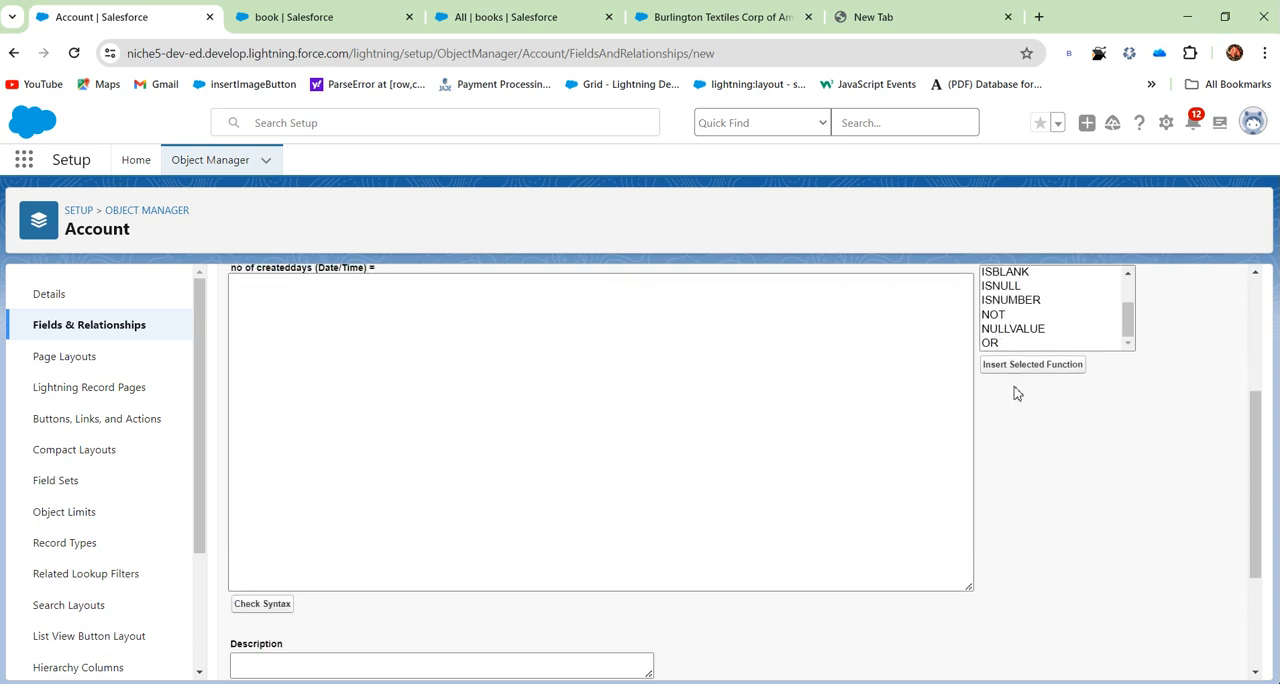
{"action": "scroll", "coordinate": [1039, 353], "scroll_direction": "up", "scroll_amount": 1}
{"action": "left_click", "coordinate": [1052, 342]}
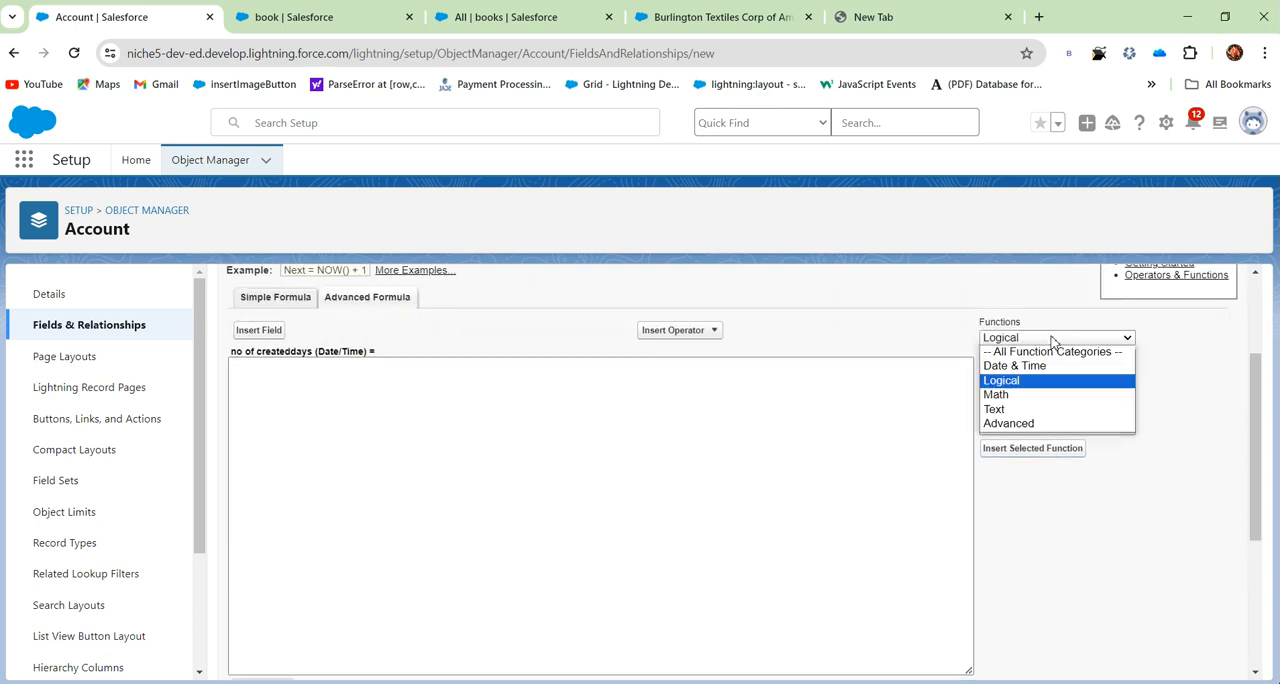
{"action": "left_click", "coordinate": [1029, 399]}
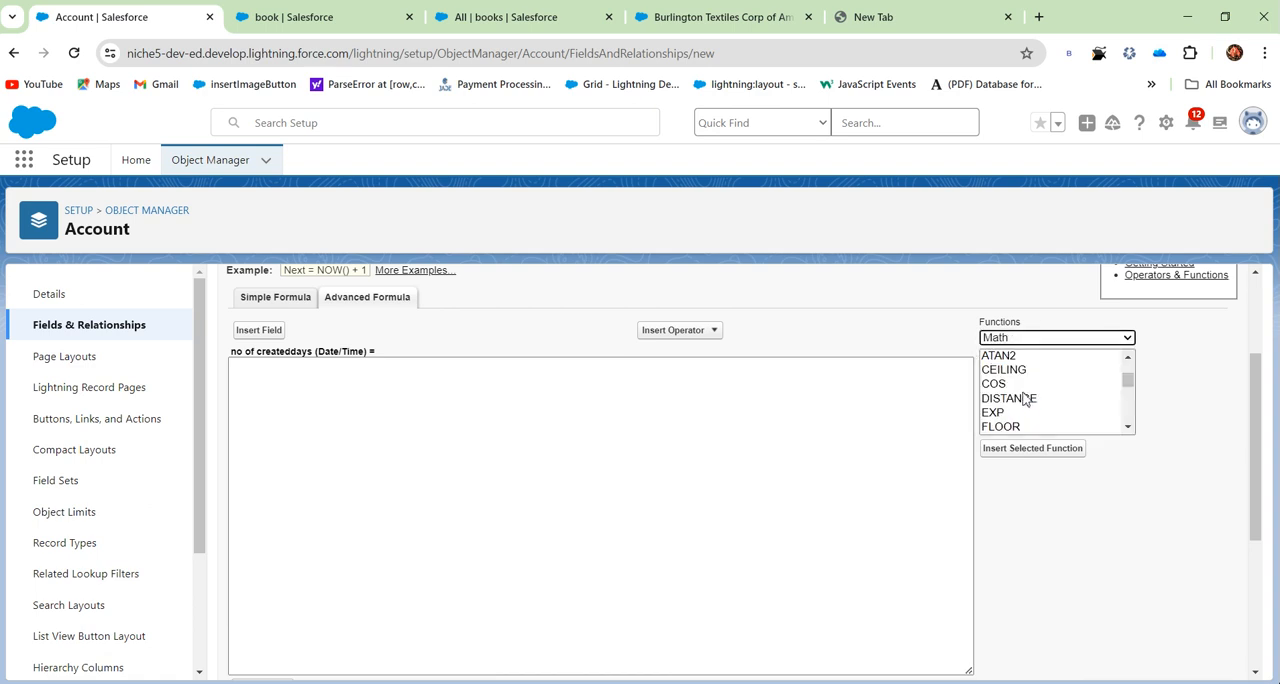
{"action": "scroll", "coordinate": [1013, 400], "scroll_direction": "down", "scroll_amount": 2}
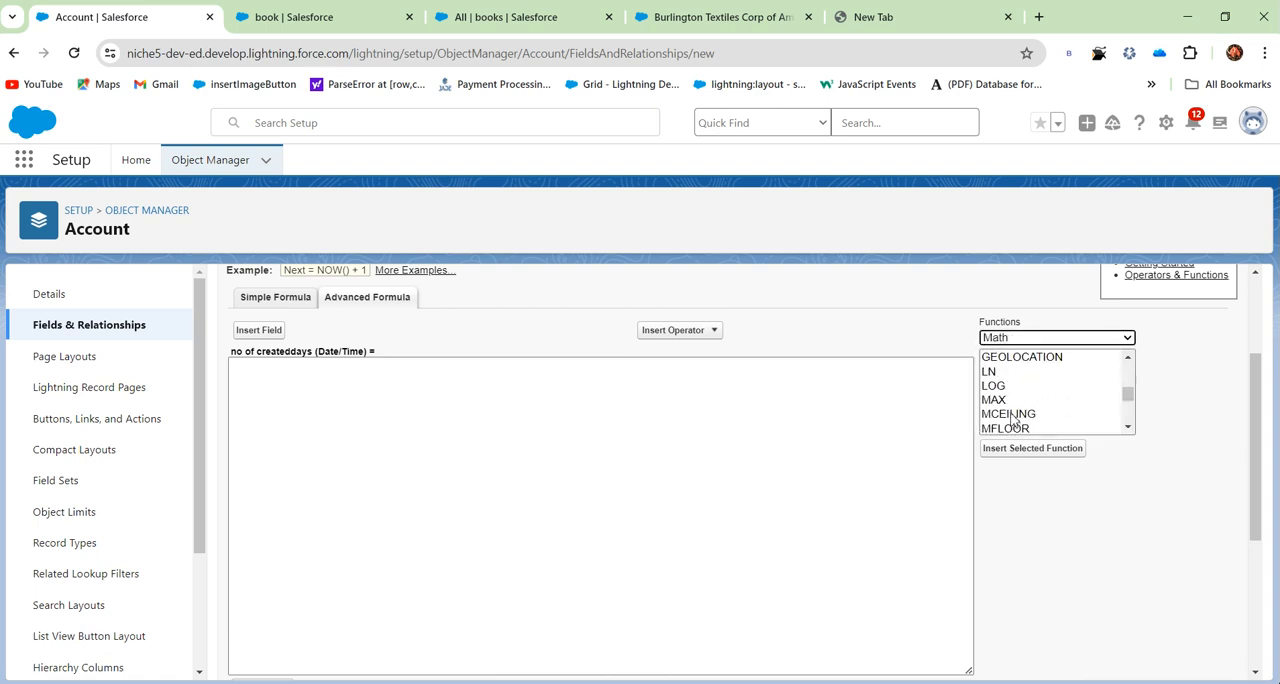
- Examine the functions in the Text category, including the descriptions of ISPICKVAL and LOWER
{"action": "left_click", "coordinate": [1050, 342]}
{"action": "left_click", "coordinate": [1038, 409]}
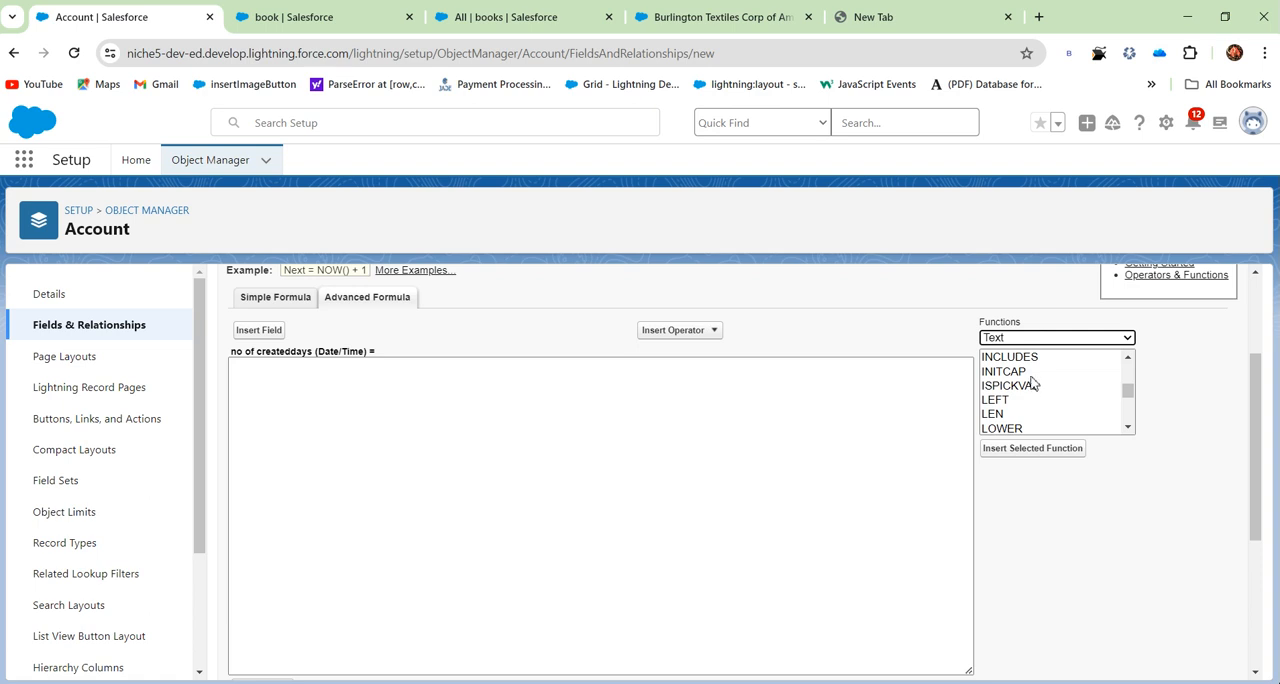
{"action": "left_click", "coordinate": [1040, 386]}
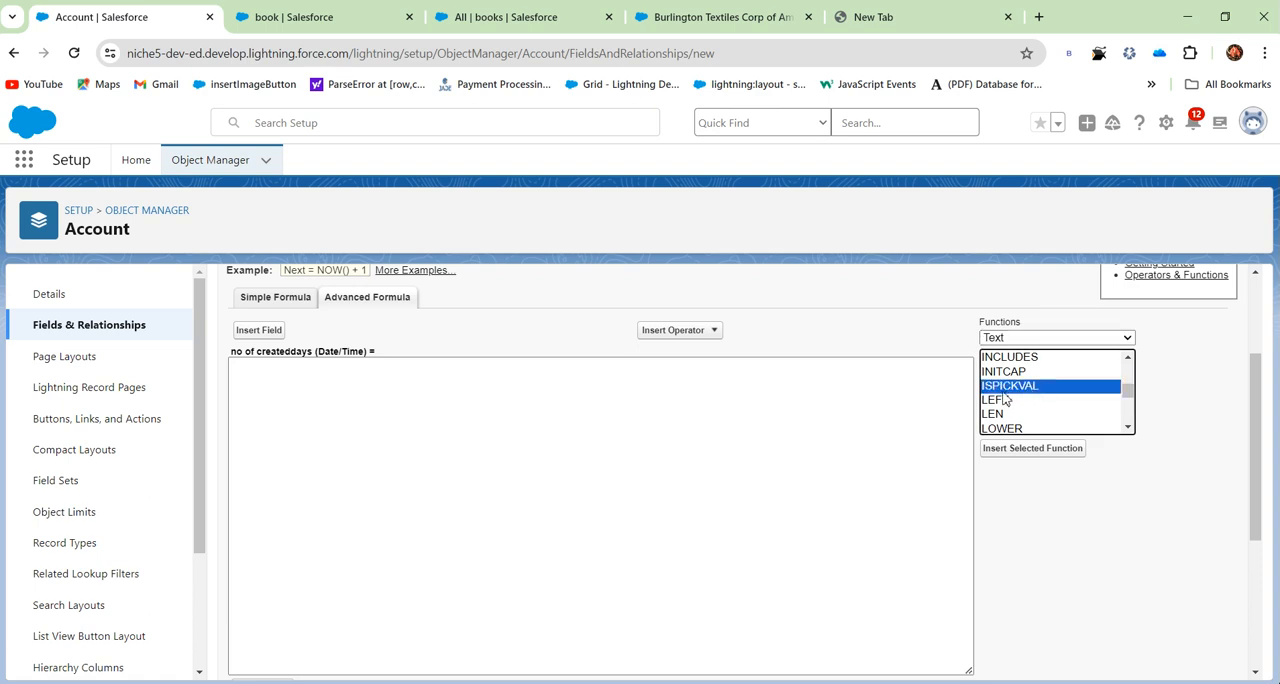
{"action": "left_click", "coordinate": [1002, 428]}
{"action": "scroll", "coordinate": [1012, 395], "scroll_direction": "down", "scroll_amount": 2}
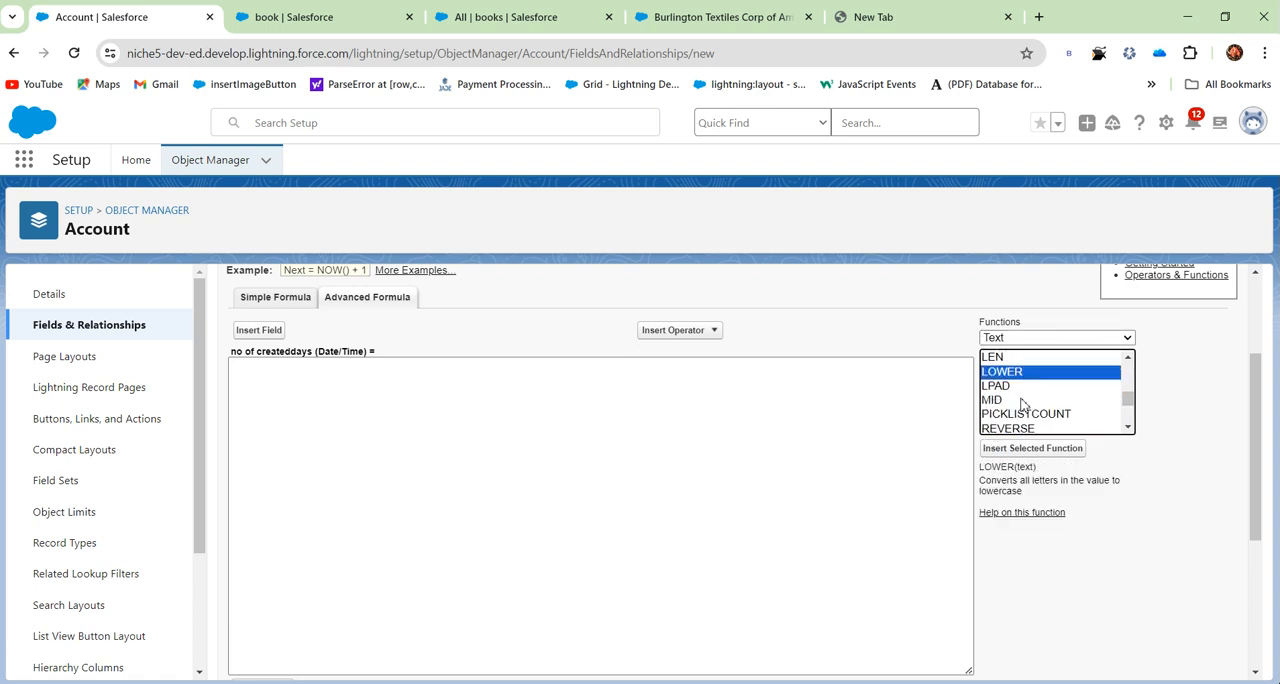
{"action": "left_click", "coordinate": [1012, 358]}
- Examine the formula functions in the Advanced category
{"action": "left_click", "coordinate": [1012, 337]}
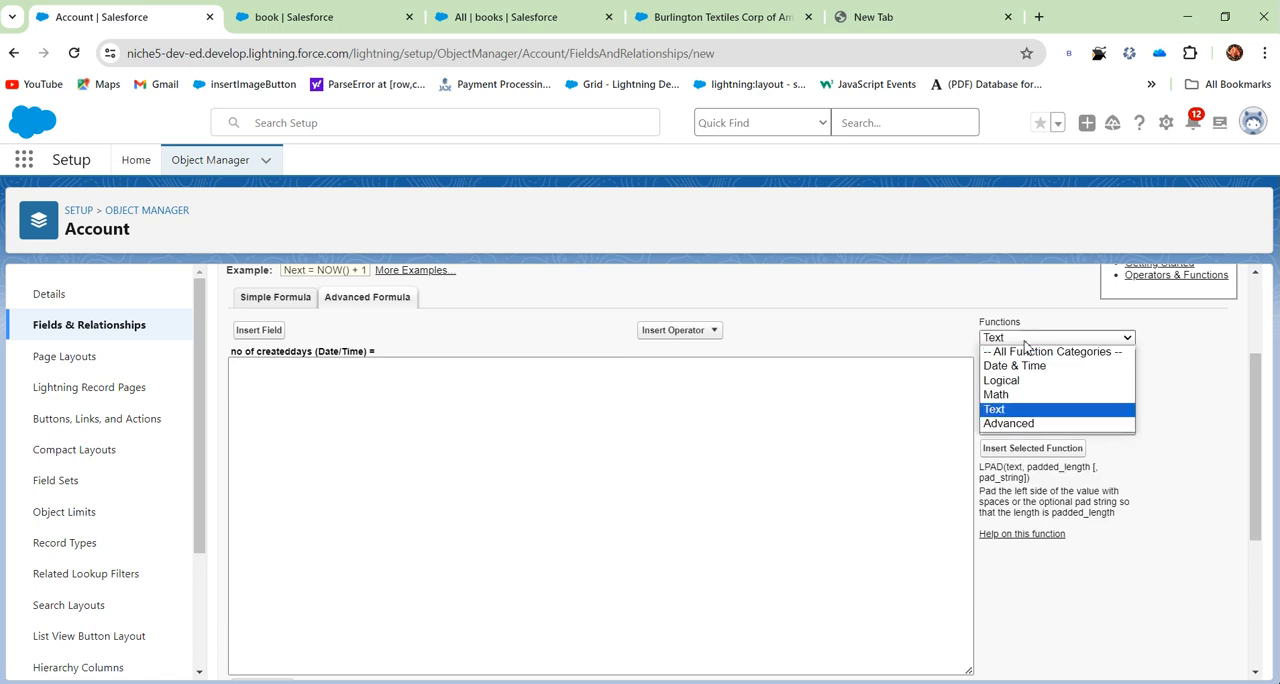
{"action": "left_click", "coordinate": [1014, 427]}
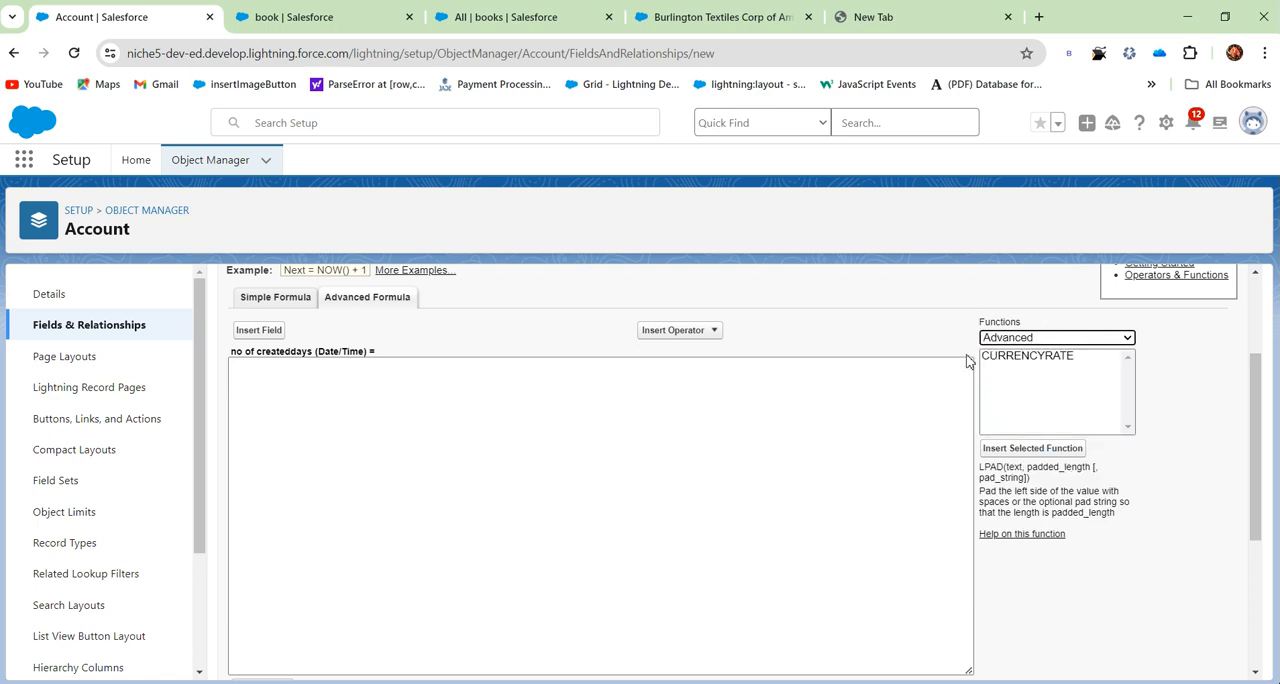
{"action": "left_click", "coordinate": [1037, 338]}
{"action": "left_click", "coordinate": [1037, 338]}
{"action": "scroll", "coordinate": [1037, 370], "scroll_direction": "up", "scroll_amount": 3}
{"action": "scroll", "coordinate": [1035, 379], "scroll_direction": "down", "scroll_amount": 1}
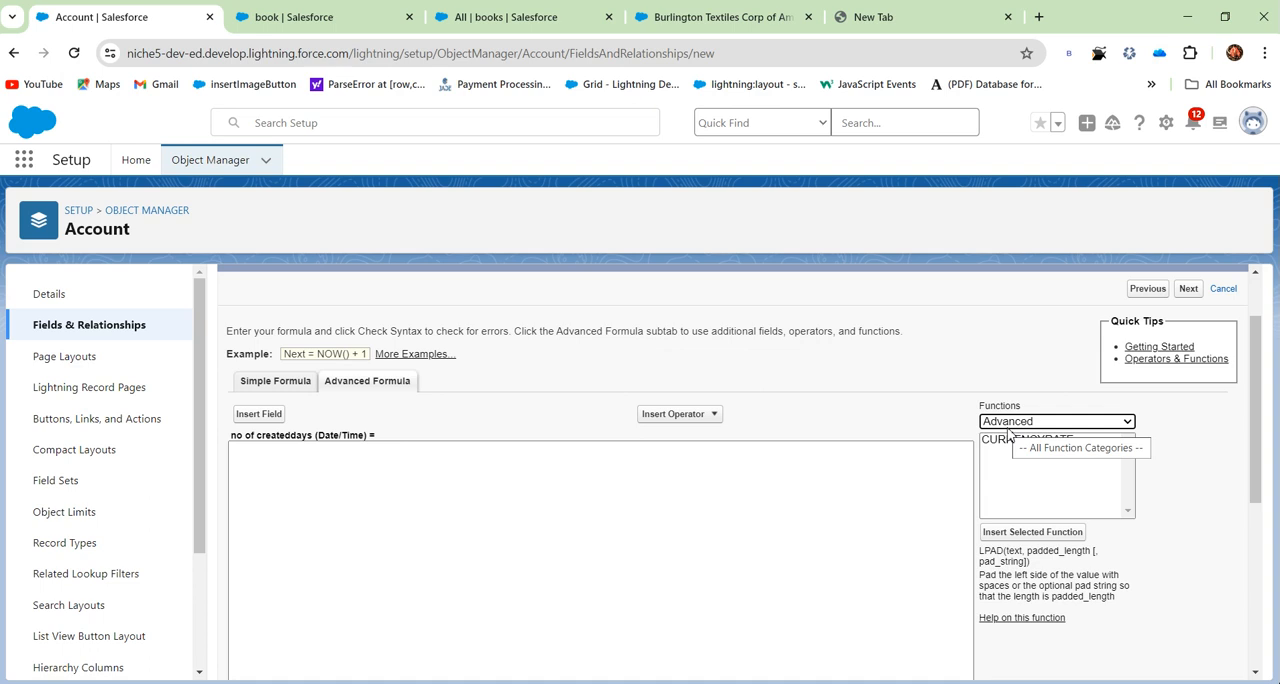
{"action": "left_click", "coordinate": [475, 627]}
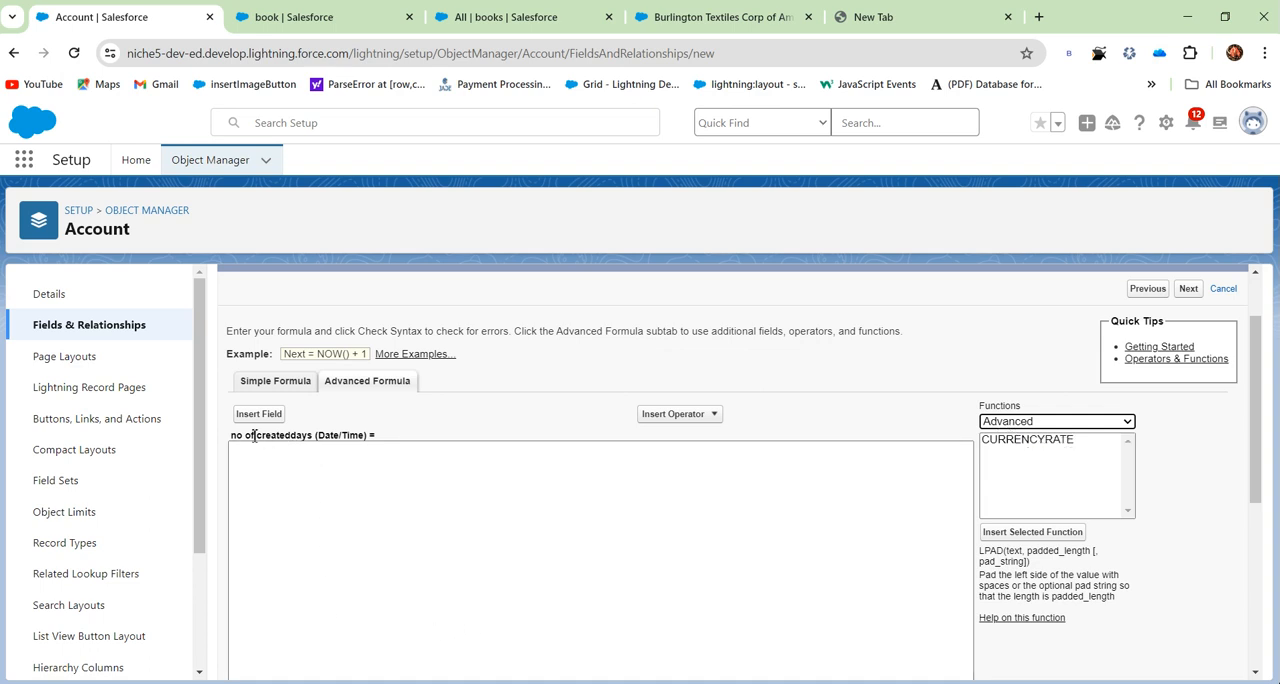
{"action": "left_click_drag", "start_coordinate": [234, 440], "coordinate": [377, 442]}
{"action": "left_click", "coordinate": [349, 482]}
{"action": "left_click_drag", "start_coordinate": [227, 445], "coordinate": [369, 432]}
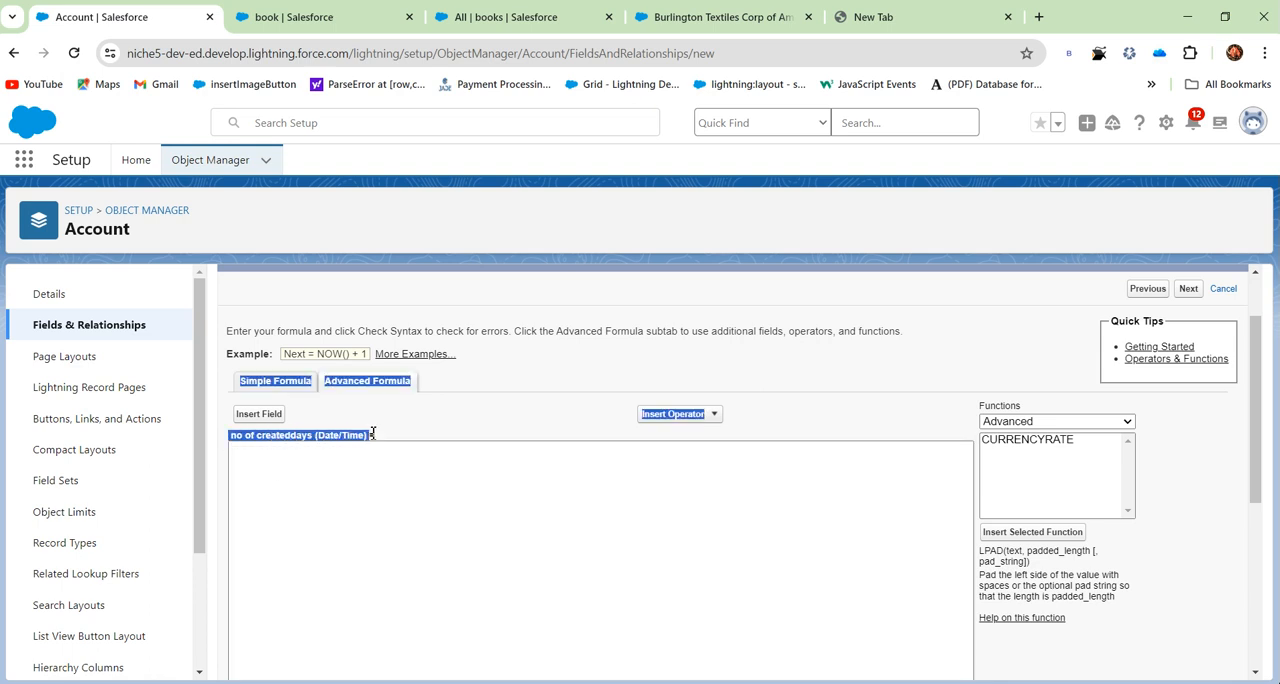
{"action": "left_click", "coordinate": [377, 500]}
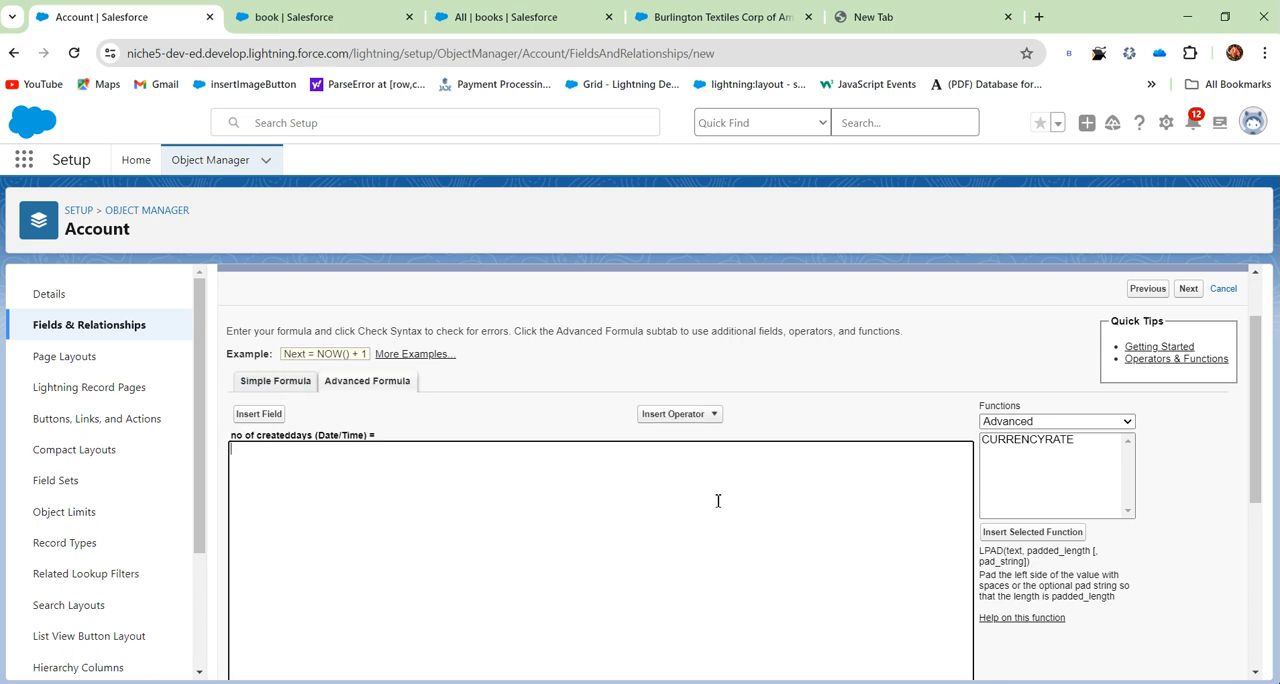
{"action": "left_click", "coordinate": [259, 414]}
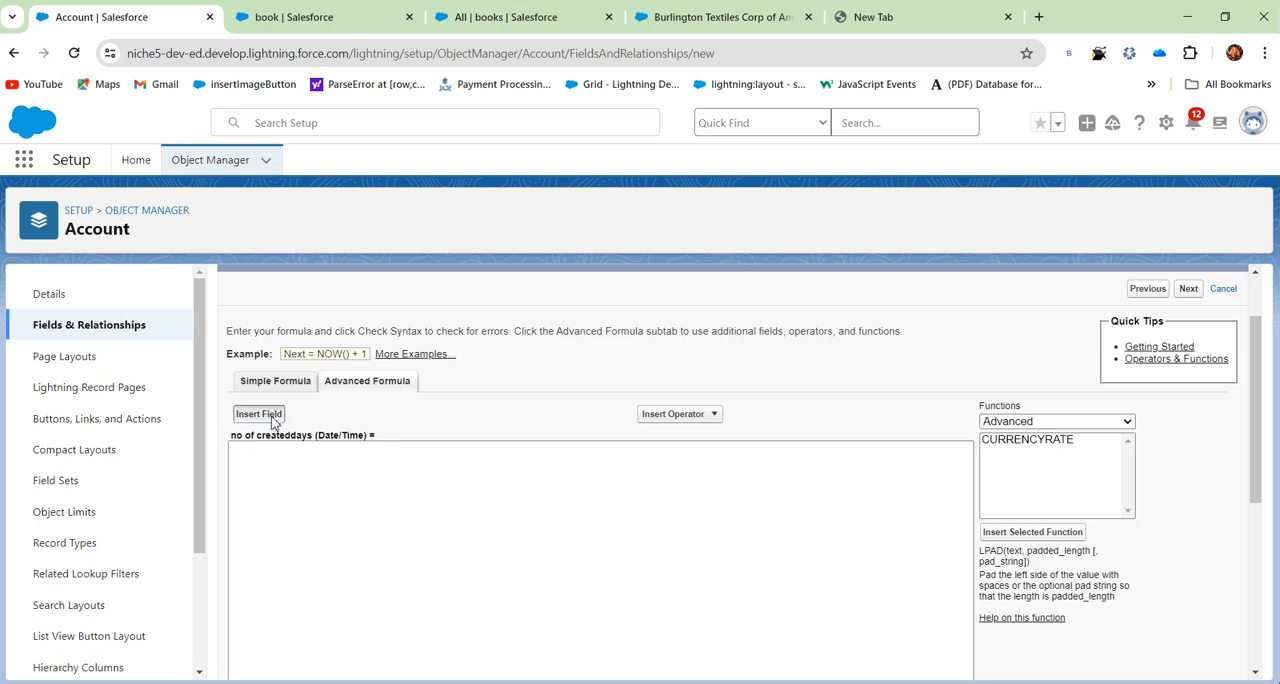
{"action": "left_click", "coordinate": [1054, 345]}
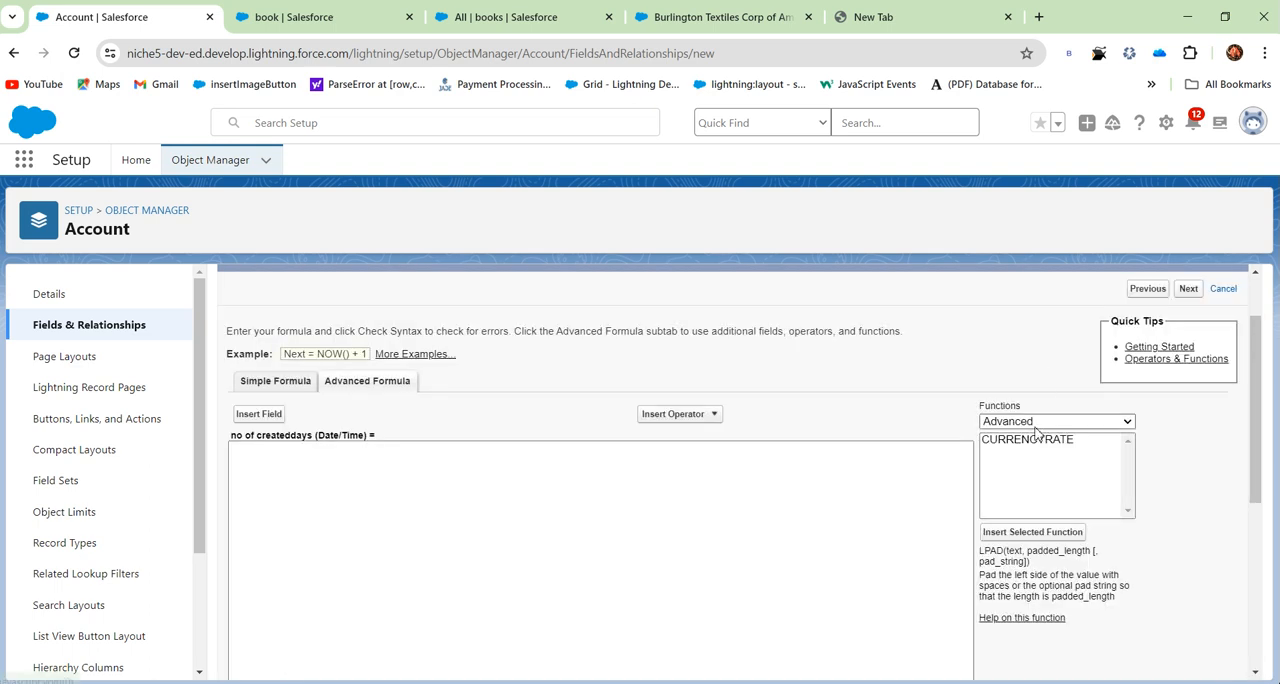
- Insert the TODAY function from the Date & Time category into the empty "no of createddays" formula
{"action": "left_click", "coordinate": [1040, 421]}
{"action": "left_click", "coordinate": [1035, 449]}
{"action": "scroll", "coordinate": [1013, 495], "scroll_direction": "down", "scroll_amount": 1}
{"action": "scroll", "coordinate": [1013, 495], "scroll_direction": "down", "scroll_amount": 2}
{"action": "scroll", "coordinate": [1013, 495], "scroll_direction": "up", "scroll_amount": 2}
{"action": "scroll", "coordinate": [1013, 495], "scroll_direction": "down", "scroll_amount": 3}
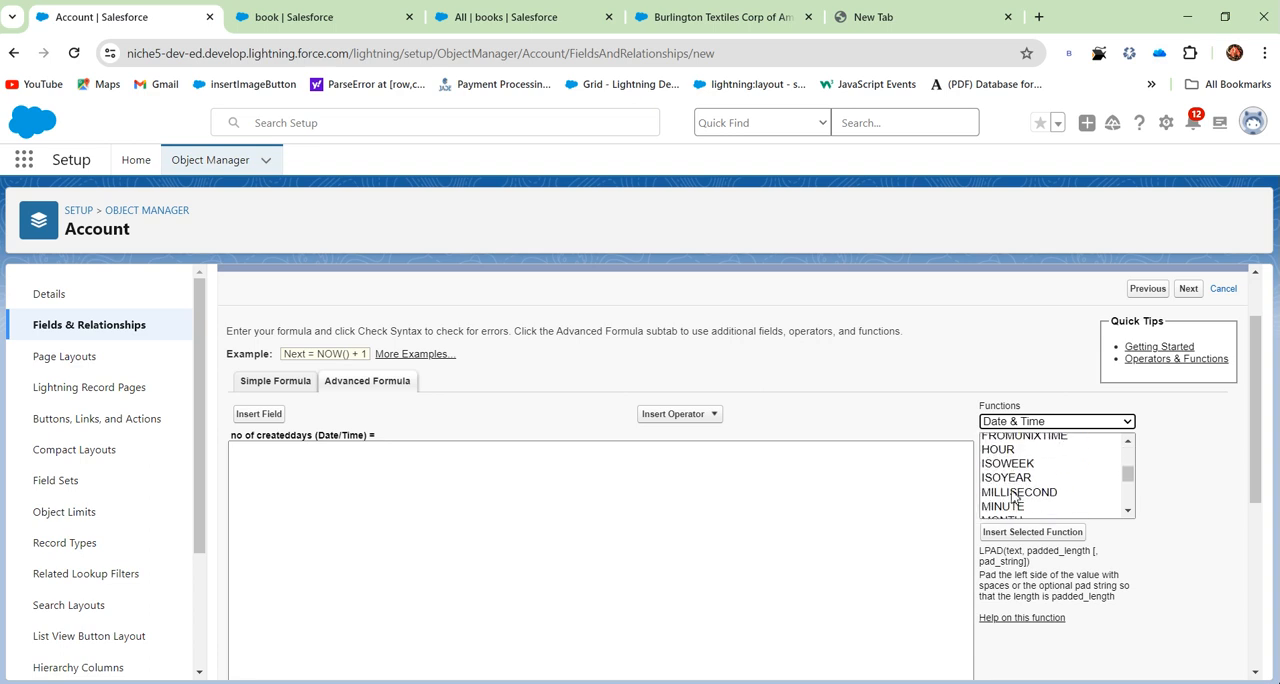
{"action": "scroll", "coordinate": [1013, 495], "scroll_direction": "down", "scroll_amount": 1}
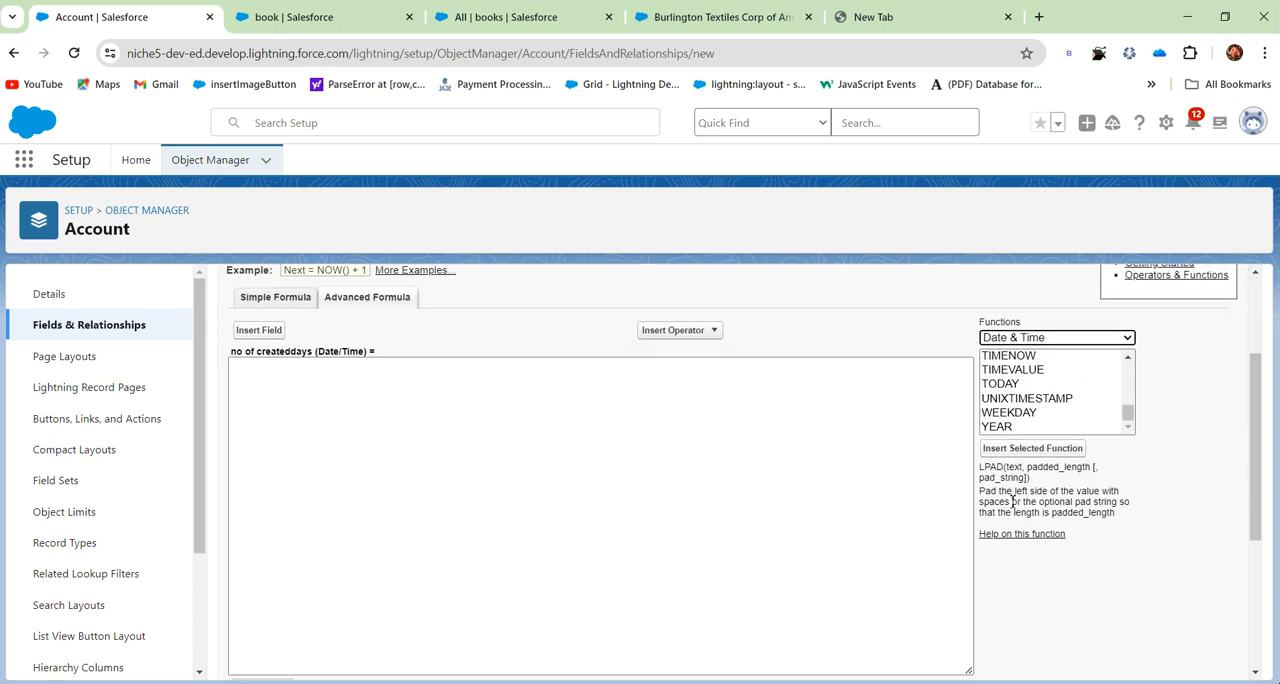
{"action": "left_click", "coordinate": [1004, 385]}
{"action": "left_click", "coordinate": [1012, 449]}
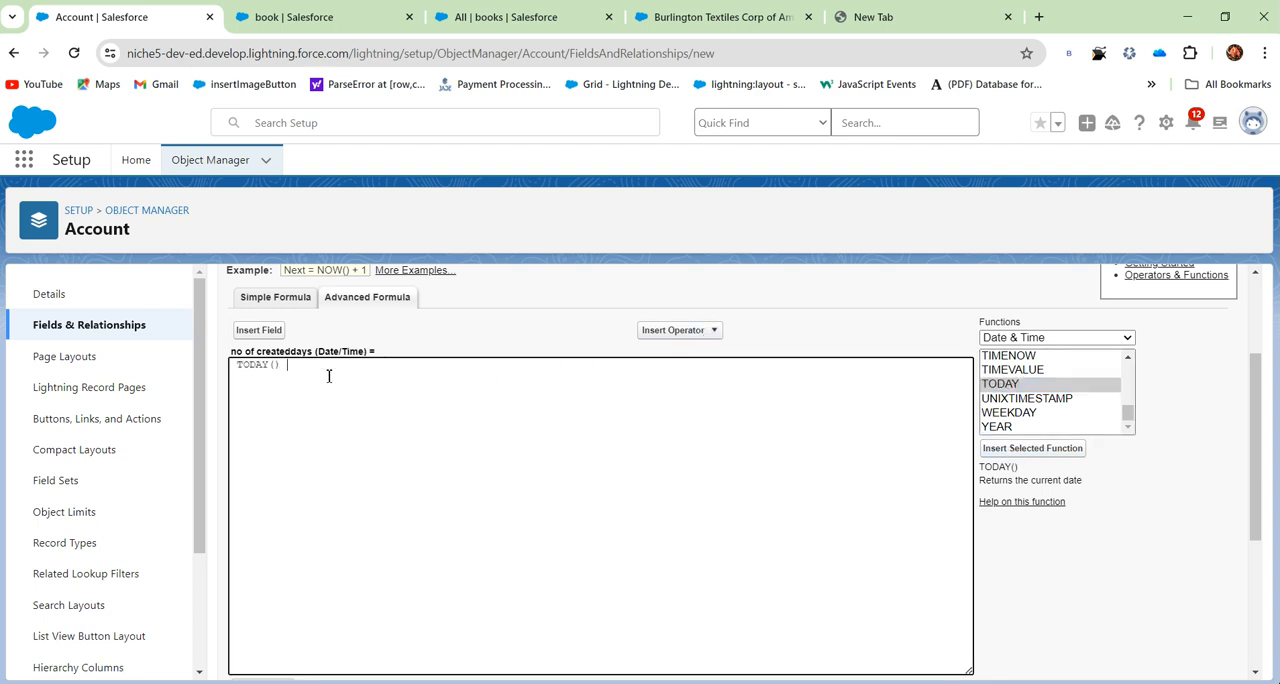
- Append a minus operator and the Account's Created Date field after TODAY() in the formula
{"action": "left_click", "coordinate": [714, 332]}
{"action": "left_click", "coordinate": [663, 366]}
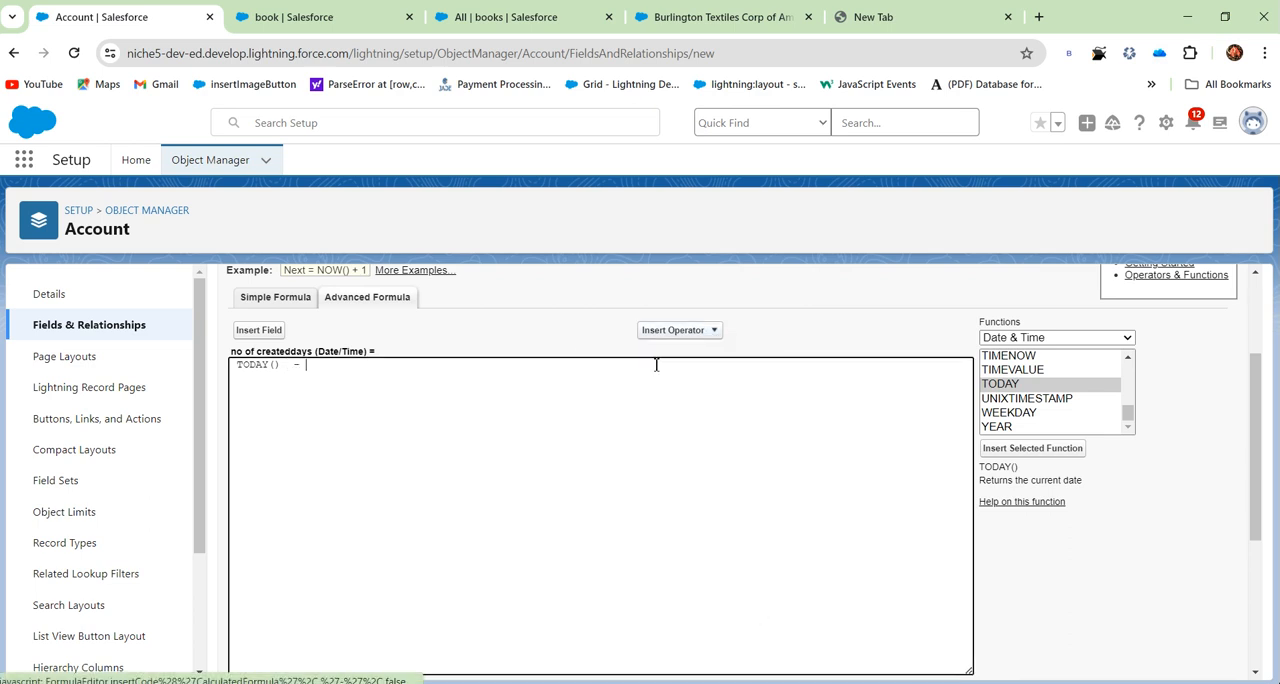
{"action": "left_click", "coordinate": [262, 331]}
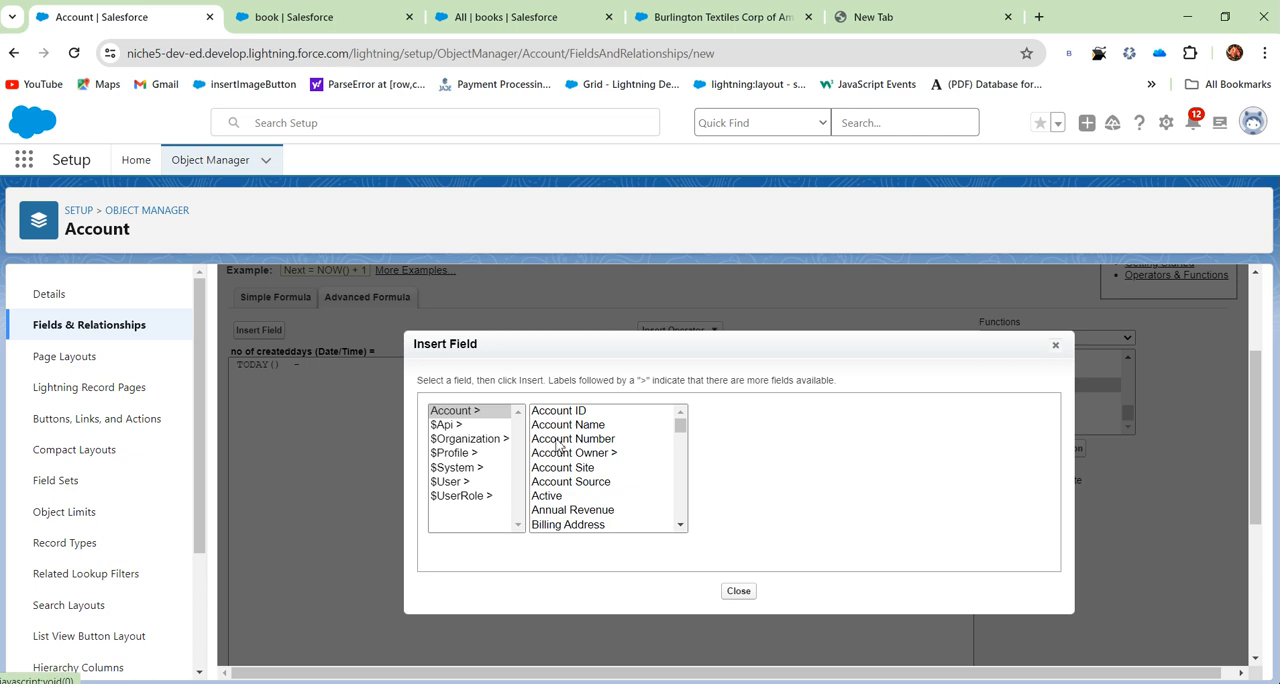
{"action": "scroll", "coordinate": [552, 485], "scroll_direction": "down", "scroll_amount": 5}
{"action": "scroll", "coordinate": [552, 487], "scroll_direction": "up", "scroll_amount": 4}
{"action": "scroll", "coordinate": [552, 485], "scroll_direction": "up", "scroll_amount": 2}
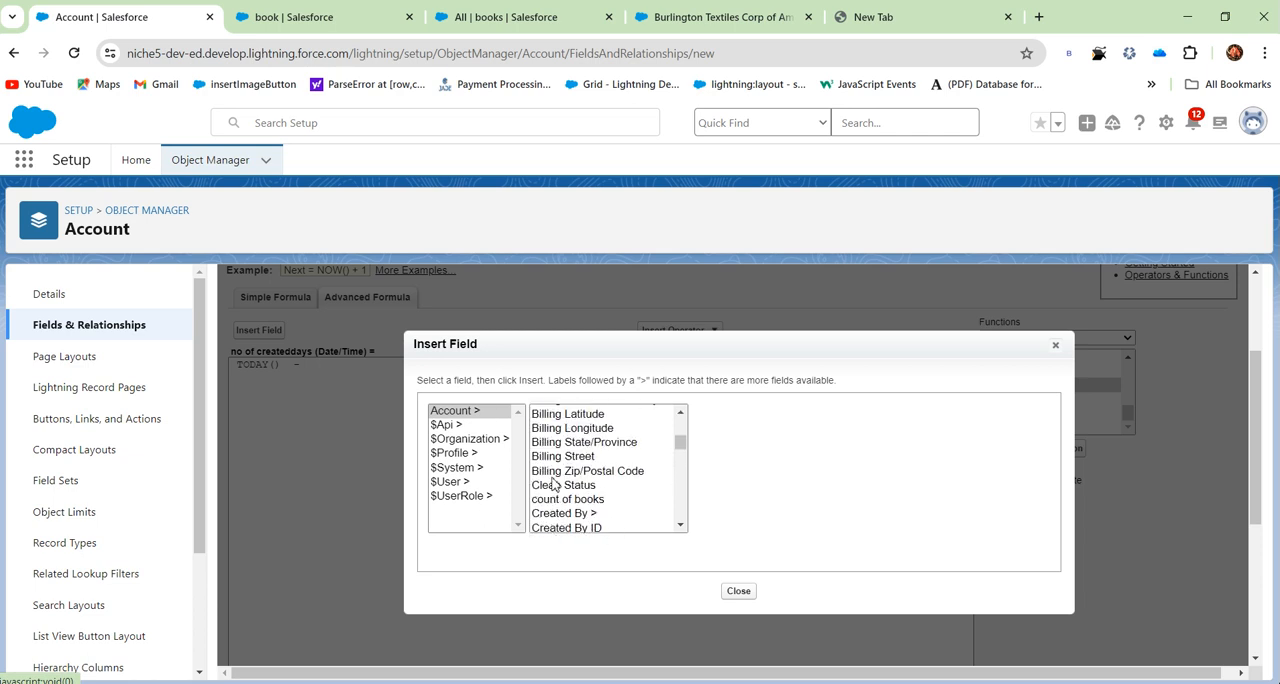
{"action": "scroll", "coordinate": [555, 480], "scroll_direction": "down", "scroll_amount": 2}
{"action": "left_click", "coordinate": [580, 460]}
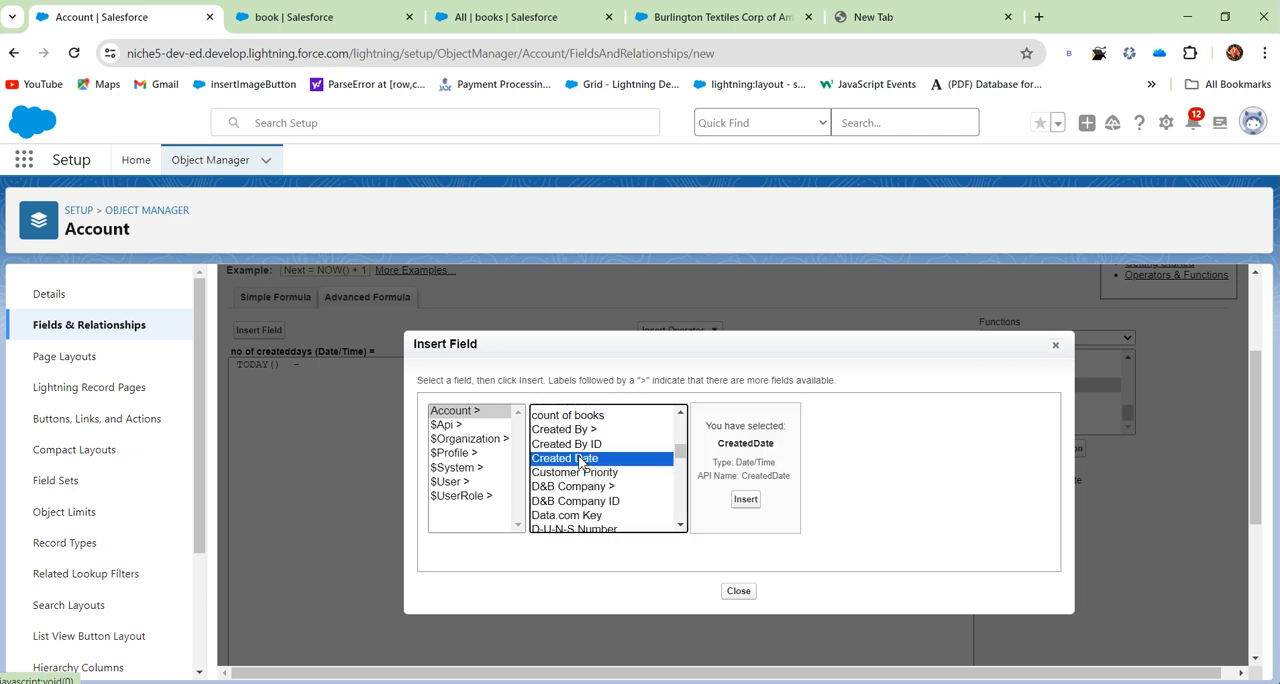
{"action": "left_click", "coordinate": [746, 499]}
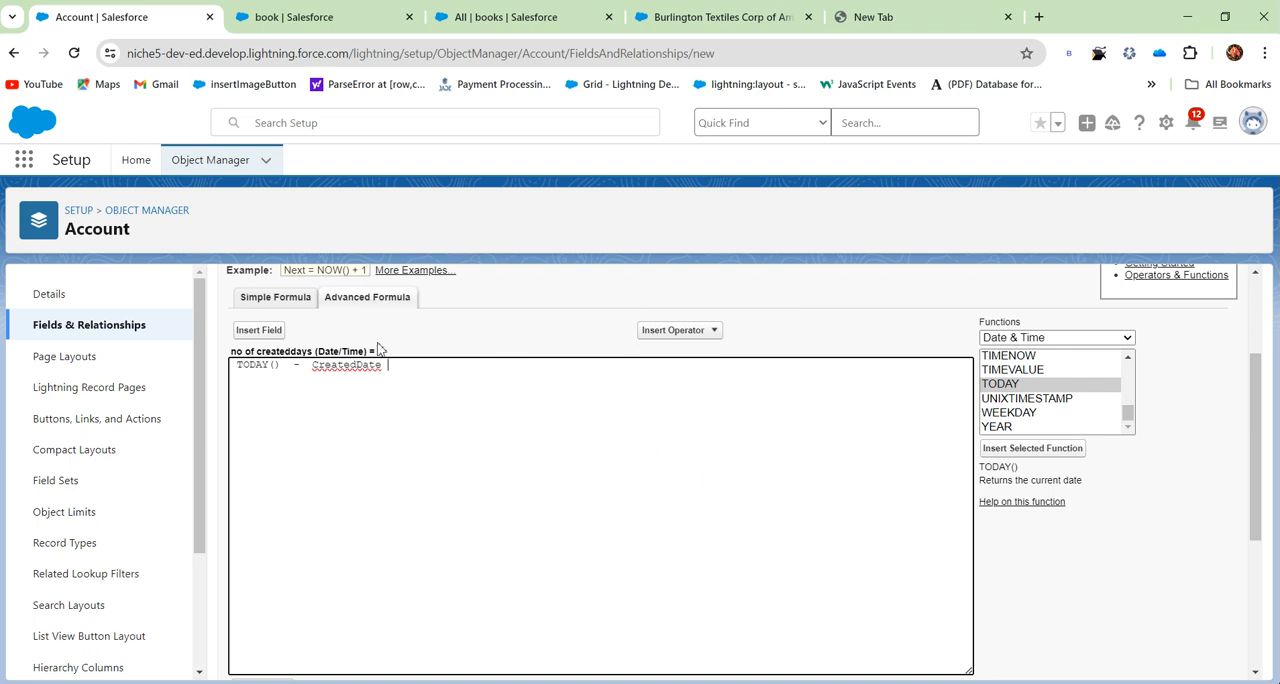
{"action": "left_click_drag", "start_coordinate": [239, 369], "coordinate": [369, 368]}
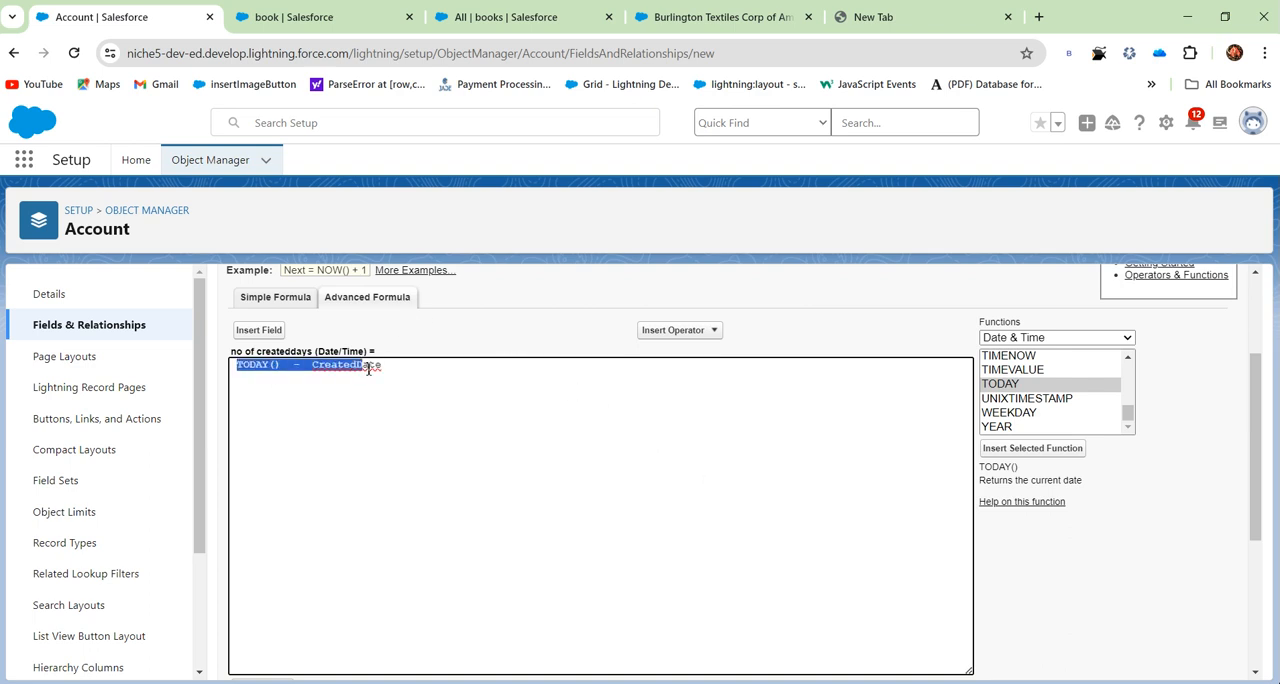
{"action": "left_click", "coordinate": [337, 422]}
{"action": "left_click_drag", "start_coordinate": [233, 351], "coordinate": [315, 352]}
{"action": "left_click", "coordinate": [311, 405]}
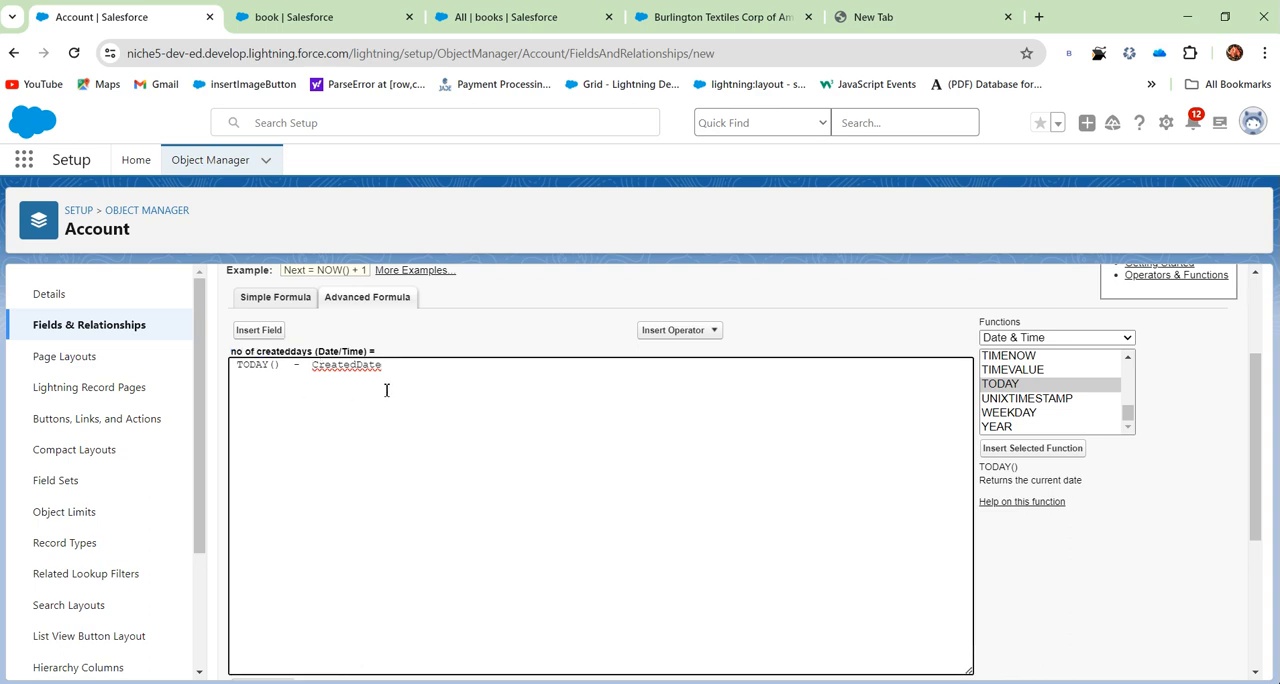
{"action": "left_click_drag", "start_coordinate": [396, 365], "coordinate": [229, 370]}
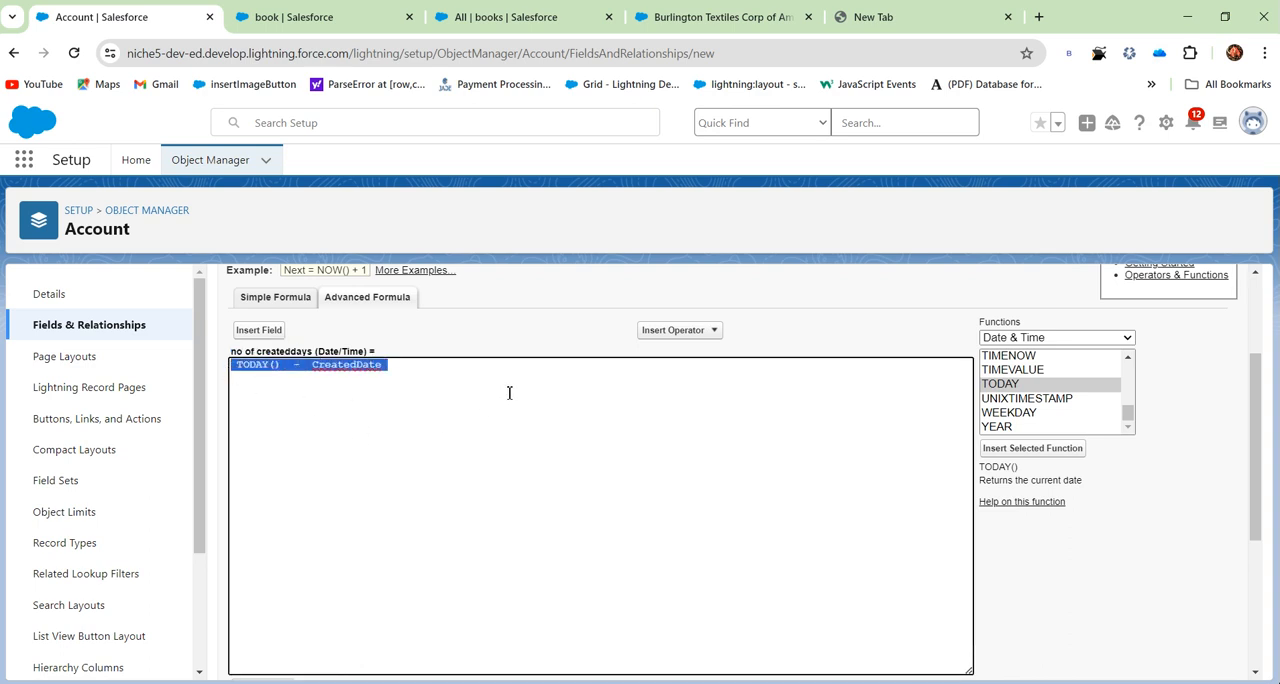
- Check the syntax of the "no of createddays" formula and read the result
{"action": "scroll", "coordinate": [509, 393], "scroll_direction": "down", "scroll_amount": 3}
{"action": "left_click", "coordinate": [264, 410]}
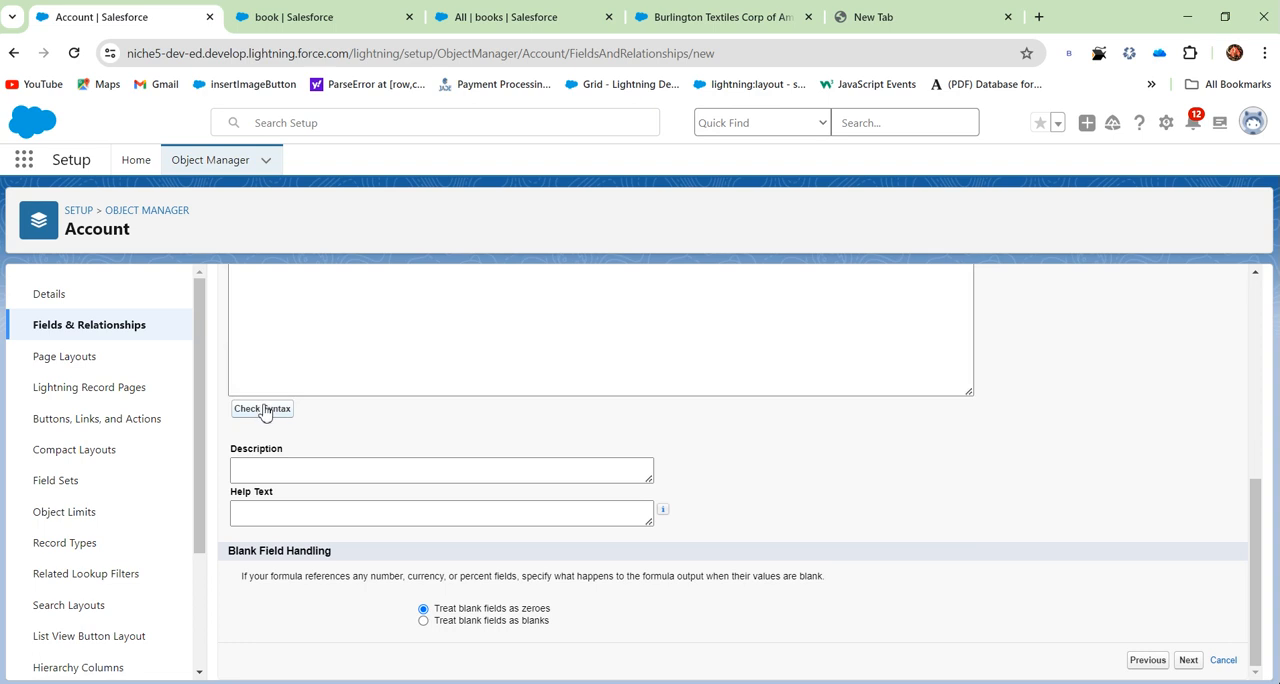
{"action": "scroll", "coordinate": [403, 458], "scroll_direction": "down", "scroll_amount": 3}
{"action": "left_click_drag", "start_coordinate": [332, 538], "coordinate": [636, 580]}
{"action": "left_click", "coordinate": [636, 580]}
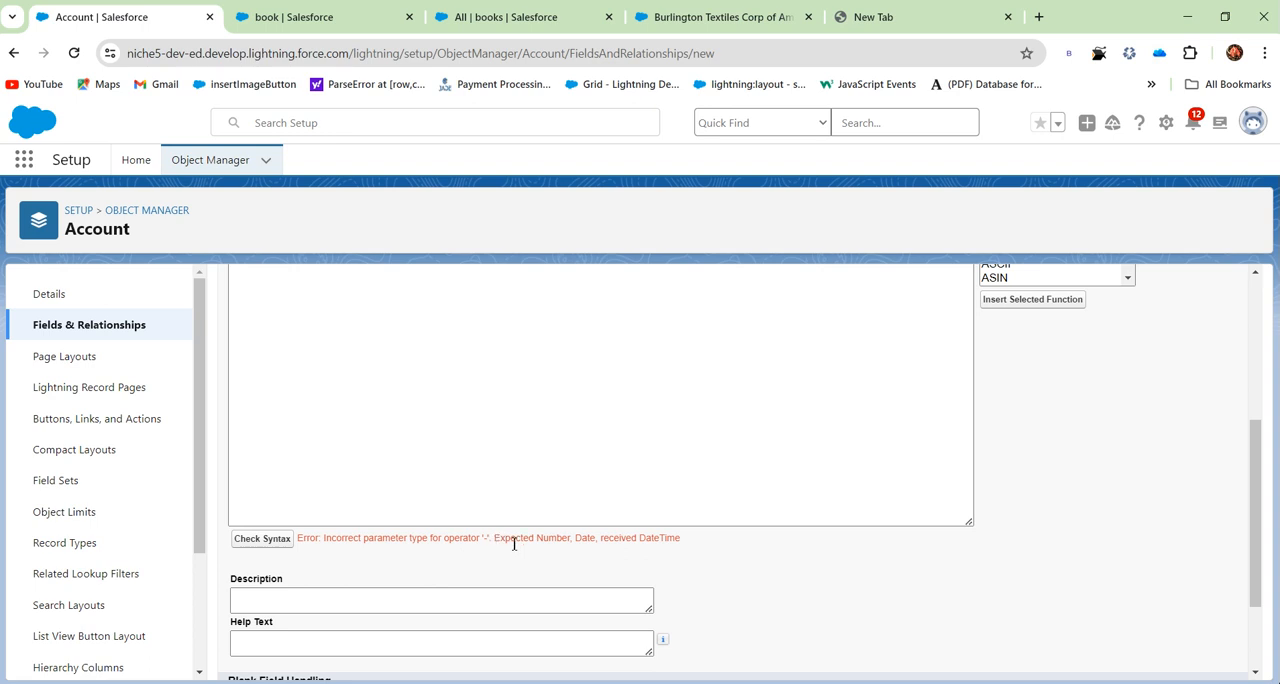
{"action": "left_click_drag", "start_coordinate": [514, 543], "coordinate": [618, 552]}
- Replace TODAY() in the "no of createddays" formula with the NOW function from the Date & Time category
{"action": "scroll", "coordinate": [512, 543], "scroll_direction": "up", "scroll_amount": 5}
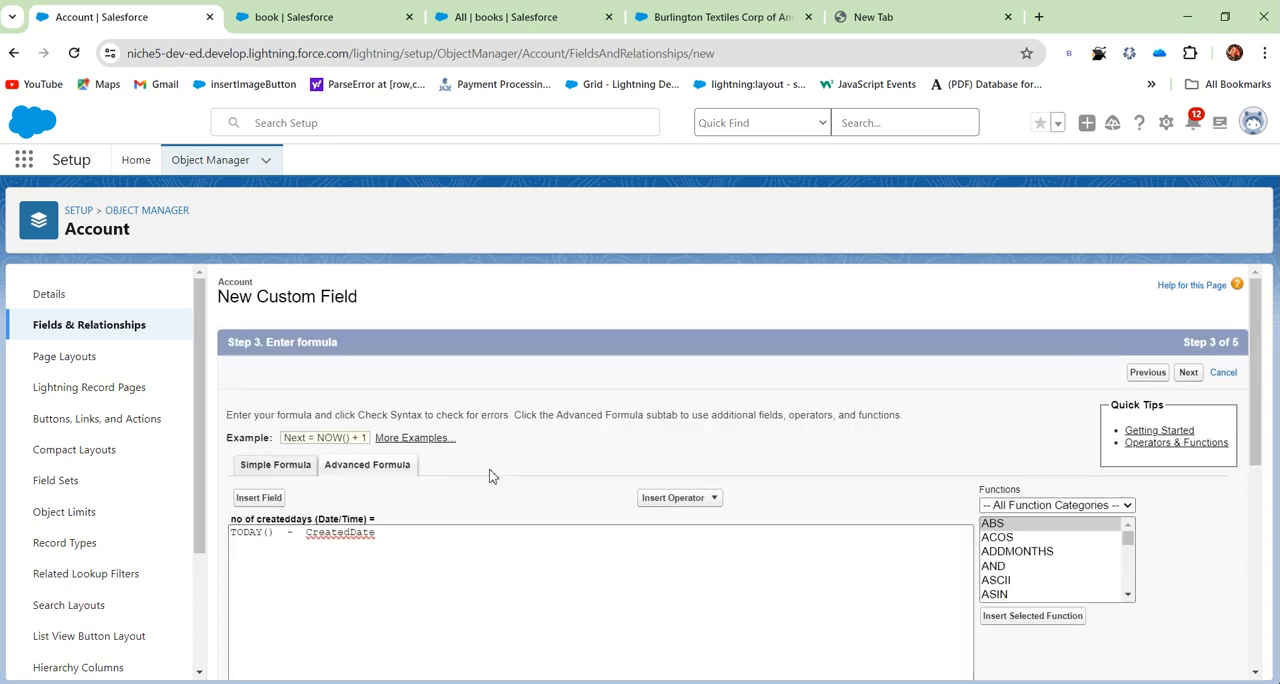
{"action": "left_click", "coordinate": [274, 538]}
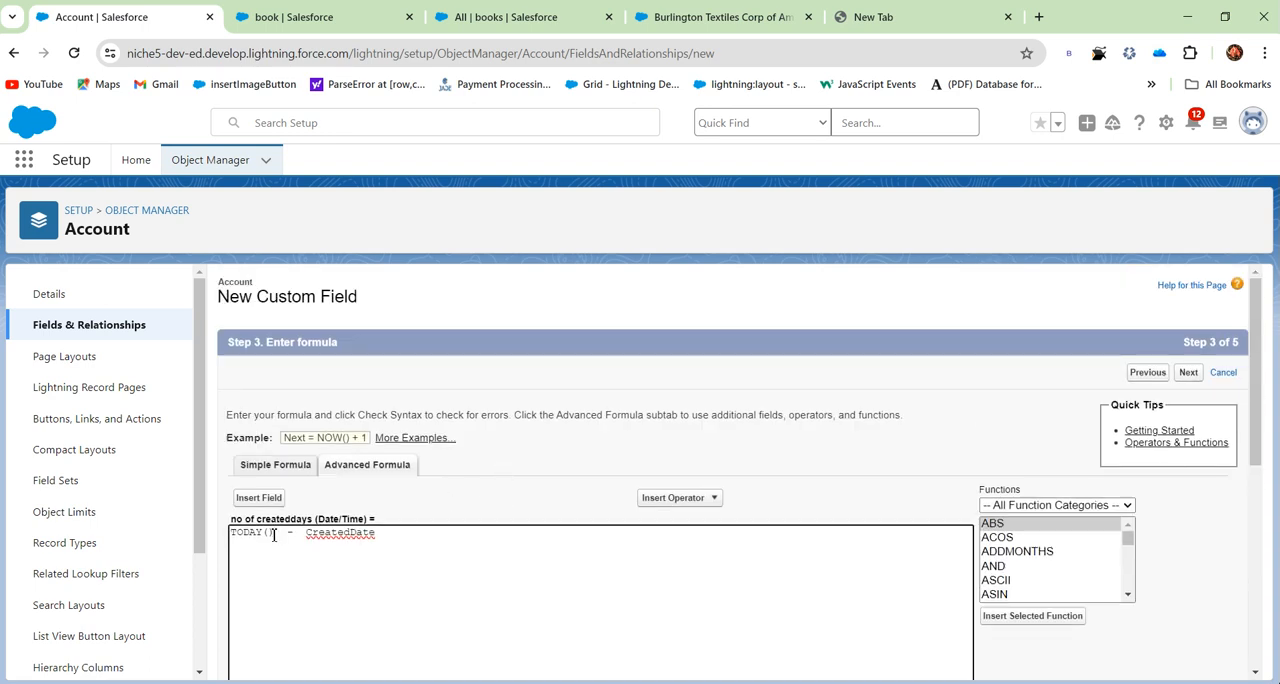
{"action": "left_click_drag", "start_coordinate": [233, 535], "coordinate": [283, 534]}
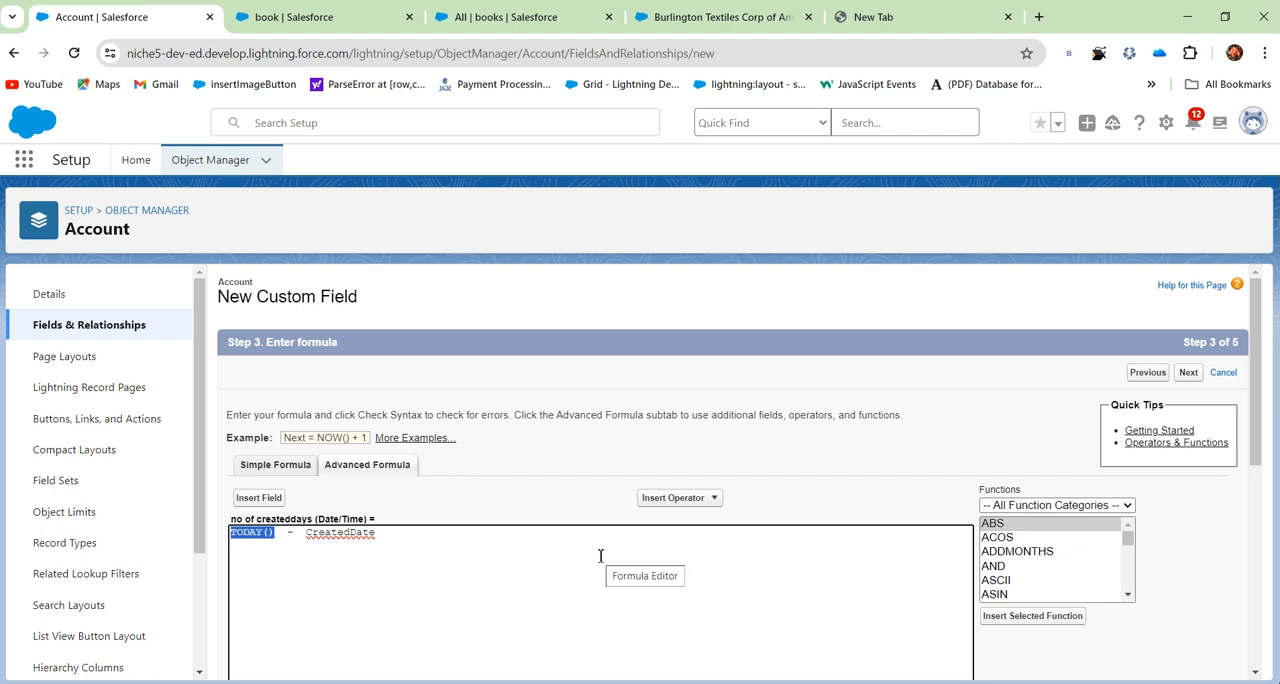
{"action": "key", "text": "BackSpace"}
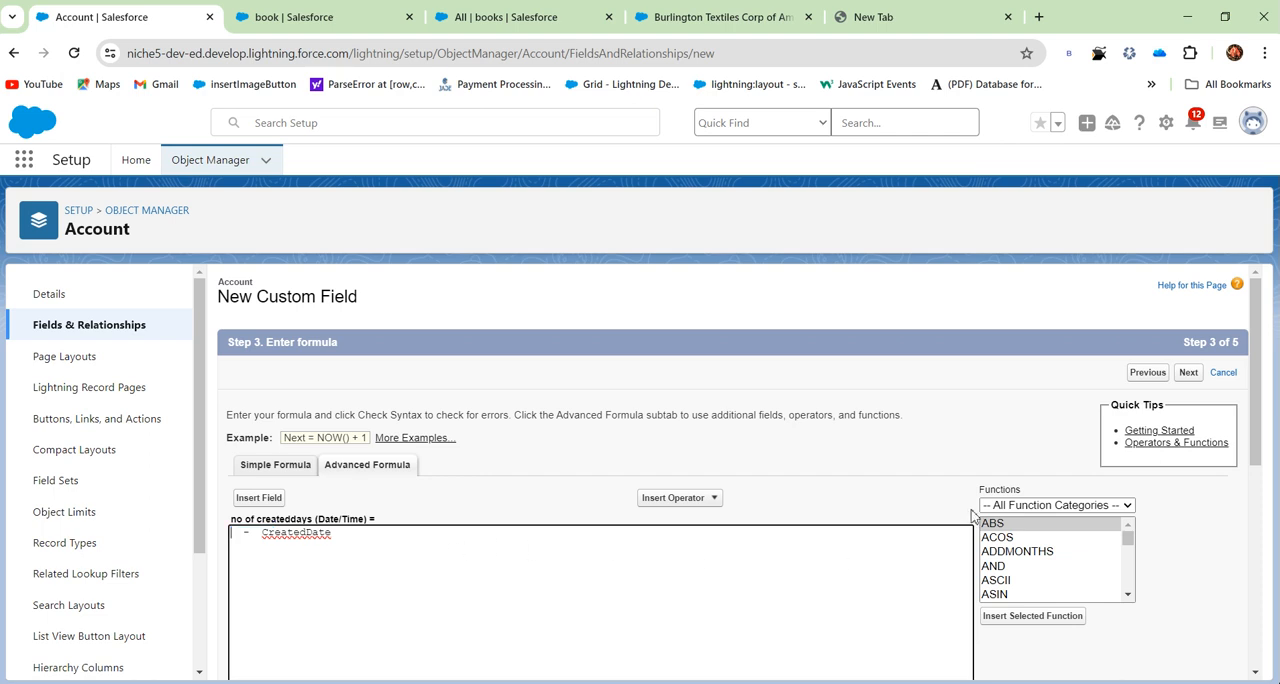
{"action": "left_click", "coordinate": [1030, 506]}
{"action": "left_click", "coordinate": [1030, 532]}
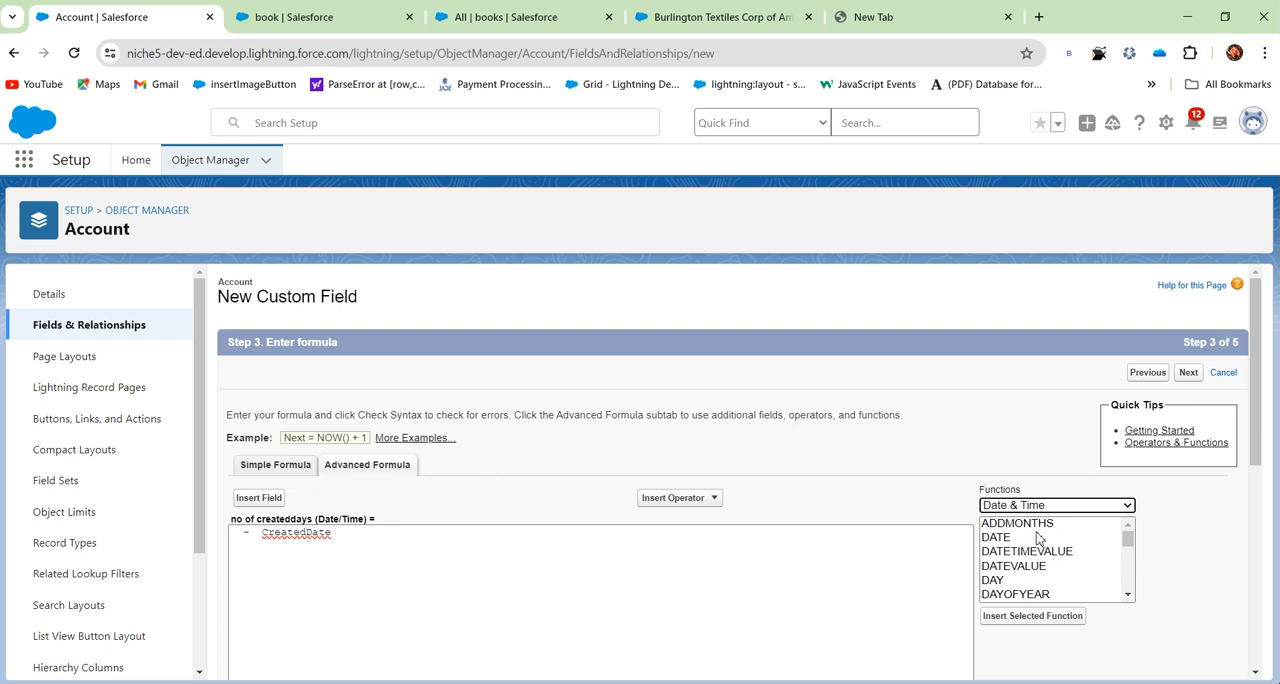
{"action": "scroll", "coordinate": [1037, 541], "scroll_direction": "down", "scroll_amount": 2}
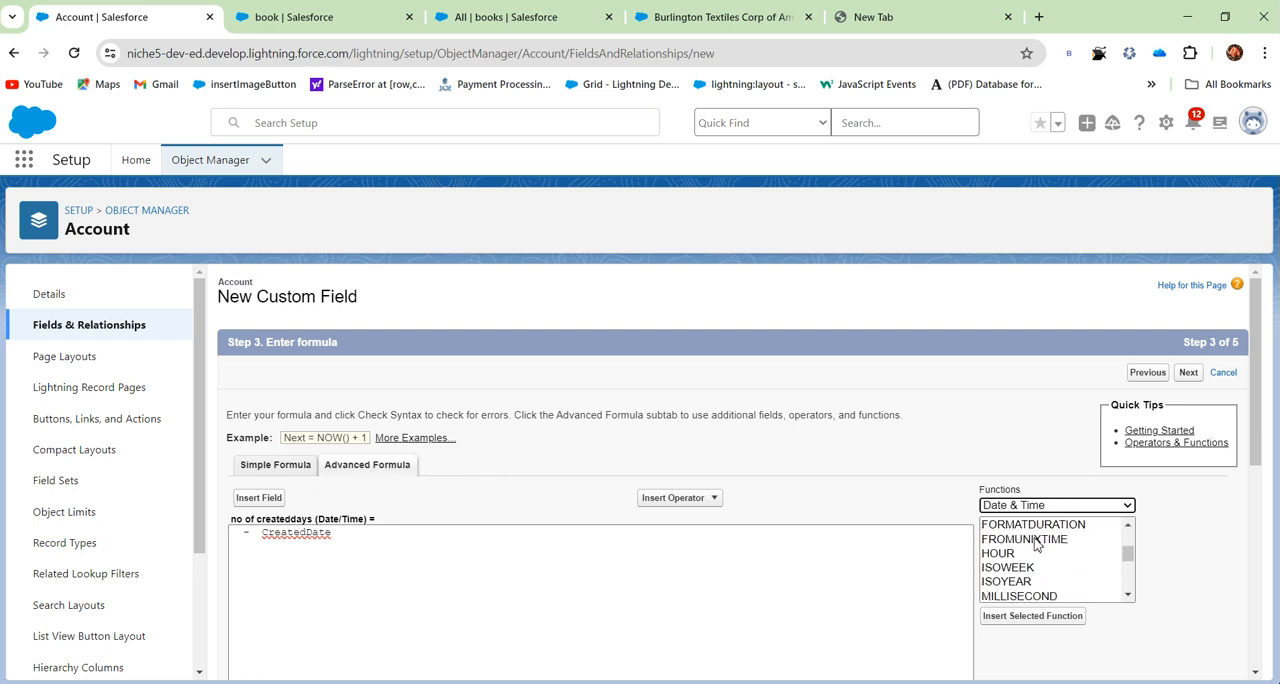
{"action": "scroll", "coordinate": [1033, 557], "scroll_direction": "down", "scroll_amount": 5}
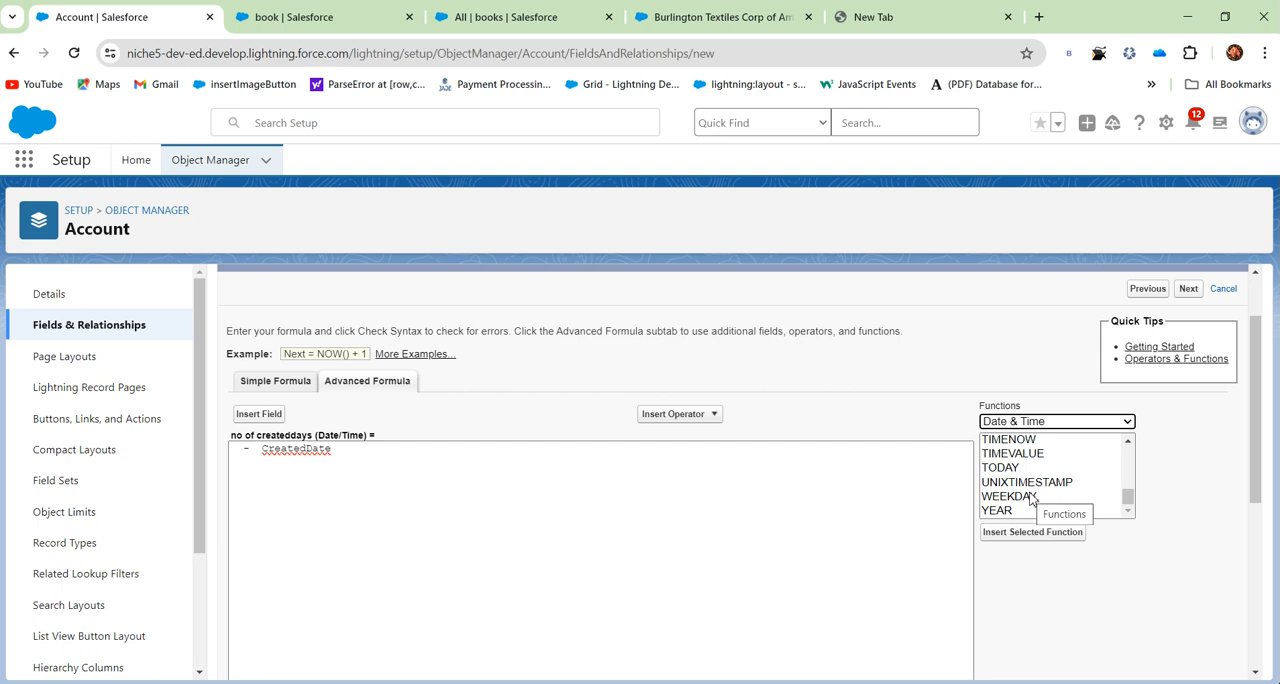
{"action": "scroll", "coordinate": [1031, 497], "scroll_direction": "up", "scroll_amount": 2}
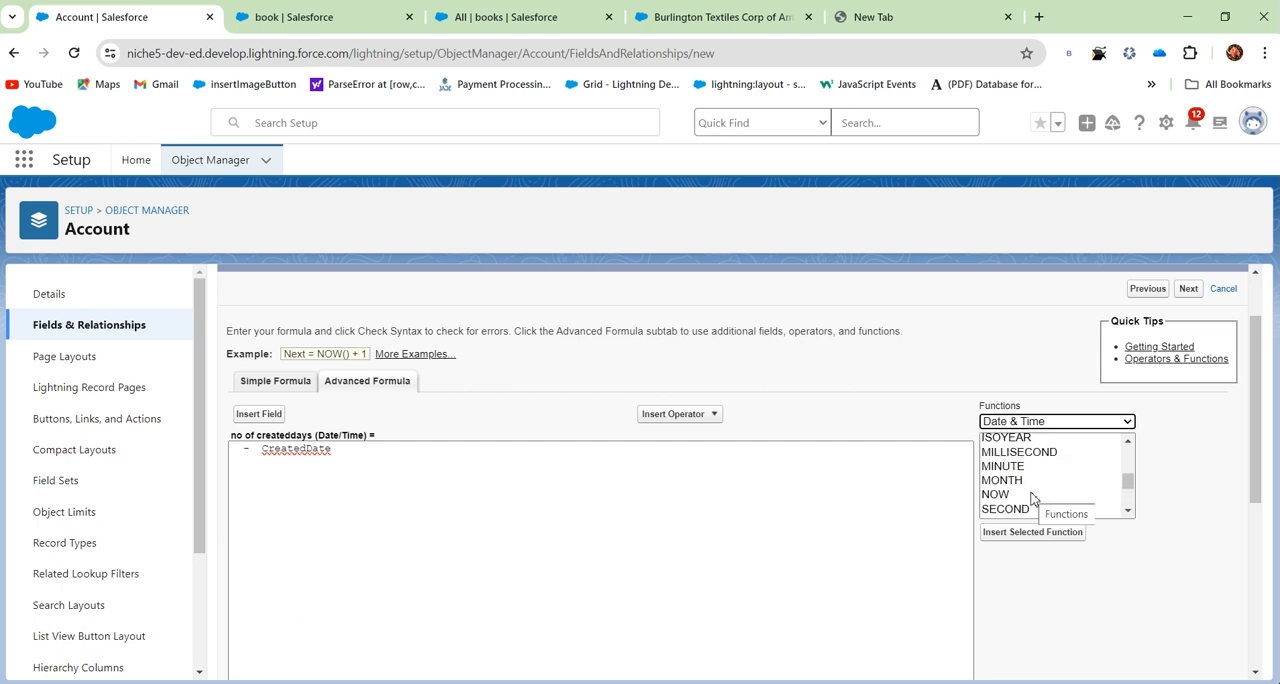
{"action": "left_click", "coordinate": [1031, 495]}
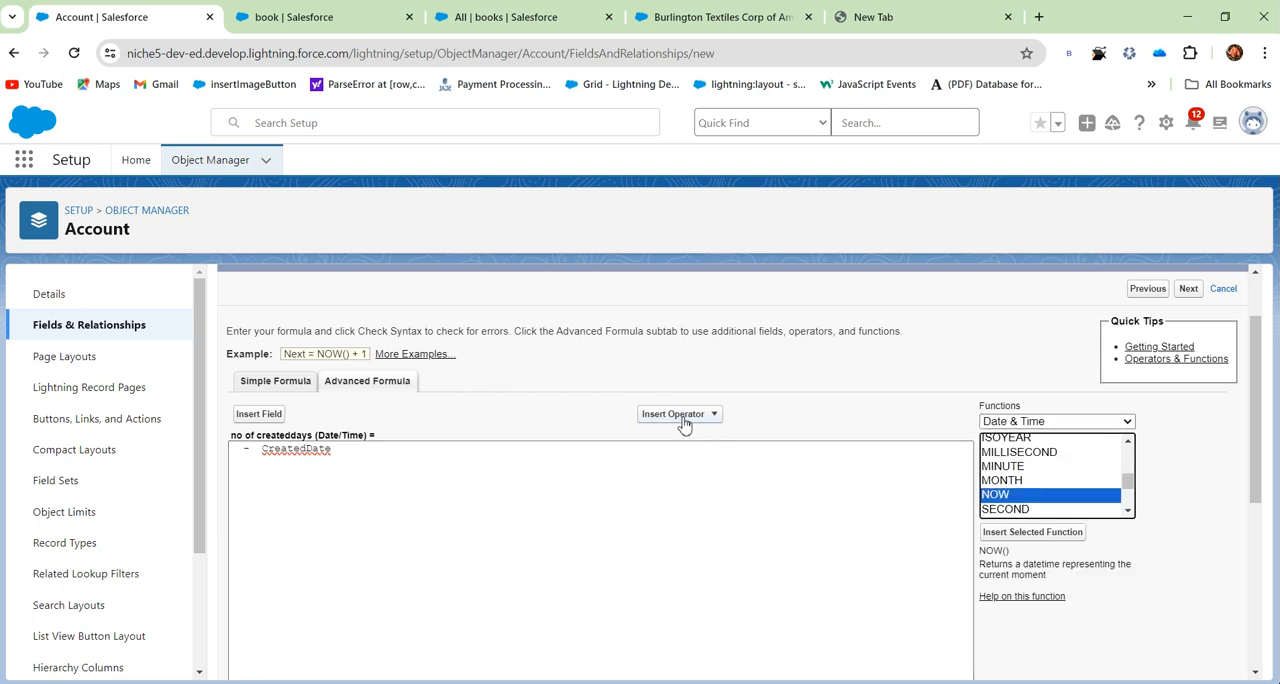
{"action": "left_click", "coordinate": [1032, 532]}
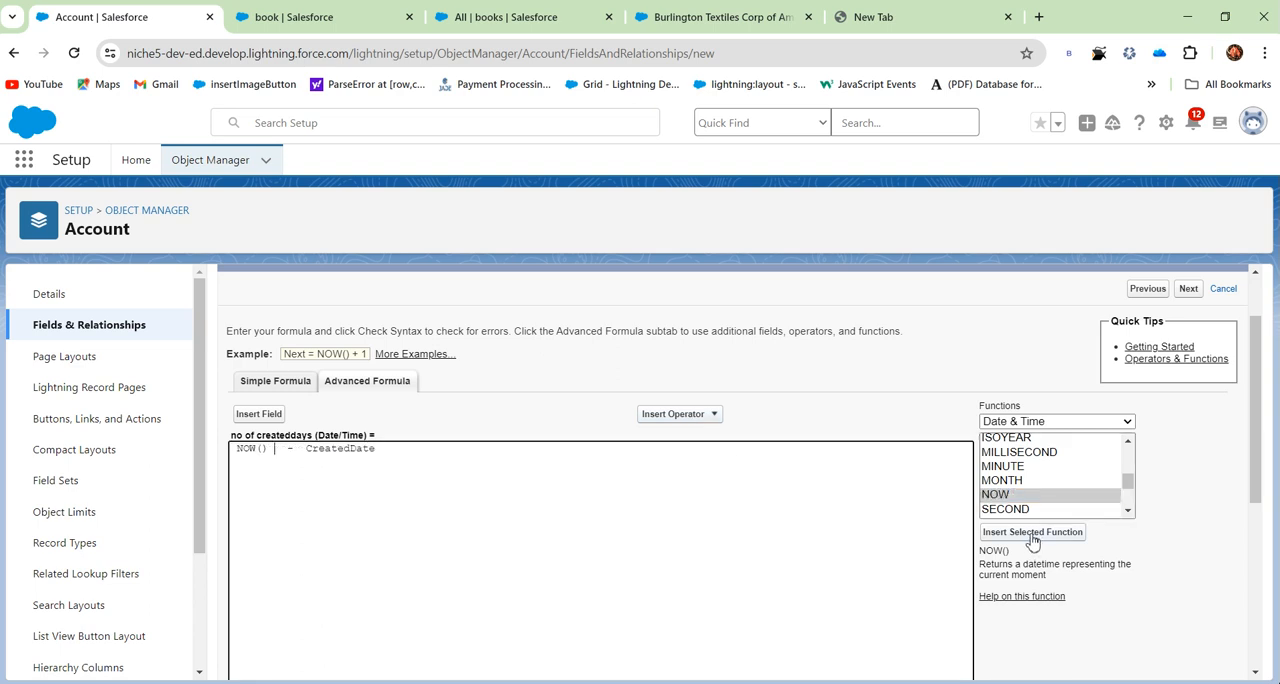
- Check the syntax of the NOW() - CreatedDate formula and compare the result message with the field's return type
{"action": "scroll", "coordinate": [523, 403], "scroll_direction": "down", "scroll_amount": 2}
{"action": "left_click", "coordinate": [266, 606]}
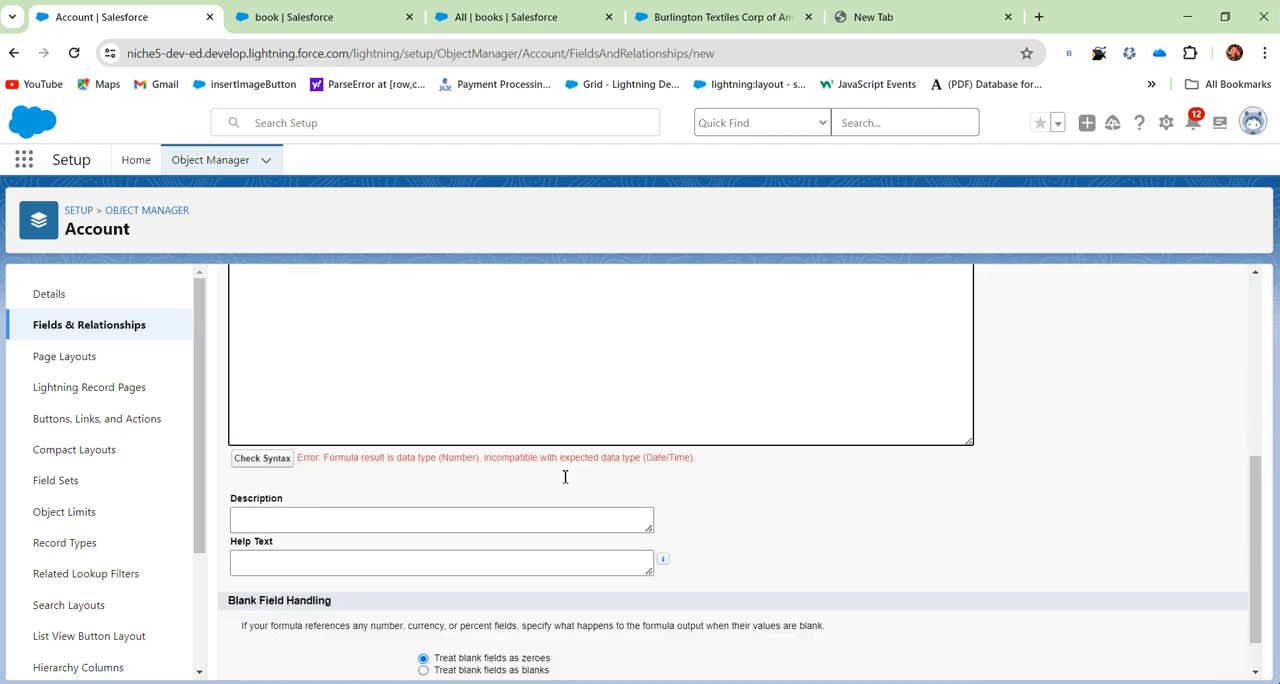
{"action": "scroll", "coordinate": [565, 477], "scroll_direction": "down", "scroll_amount": 1}
{"action": "left_click_drag", "start_coordinate": [336, 437], "coordinate": [490, 437]}
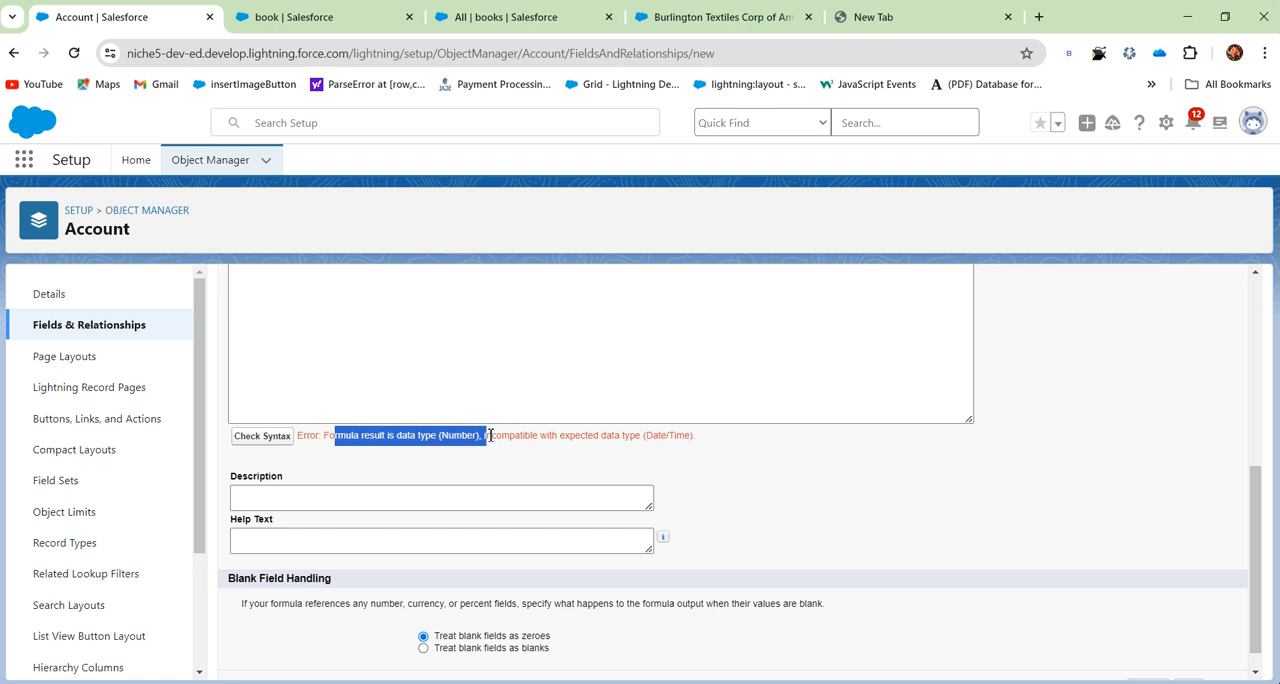
{"action": "left_click", "coordinate": [508, 440]}
{"action": "left_click_drag", "start_coordinate": [483, 437], "coordinate": [653, 437]}
{"action": "left_click", "coordinate": [575, 477]}
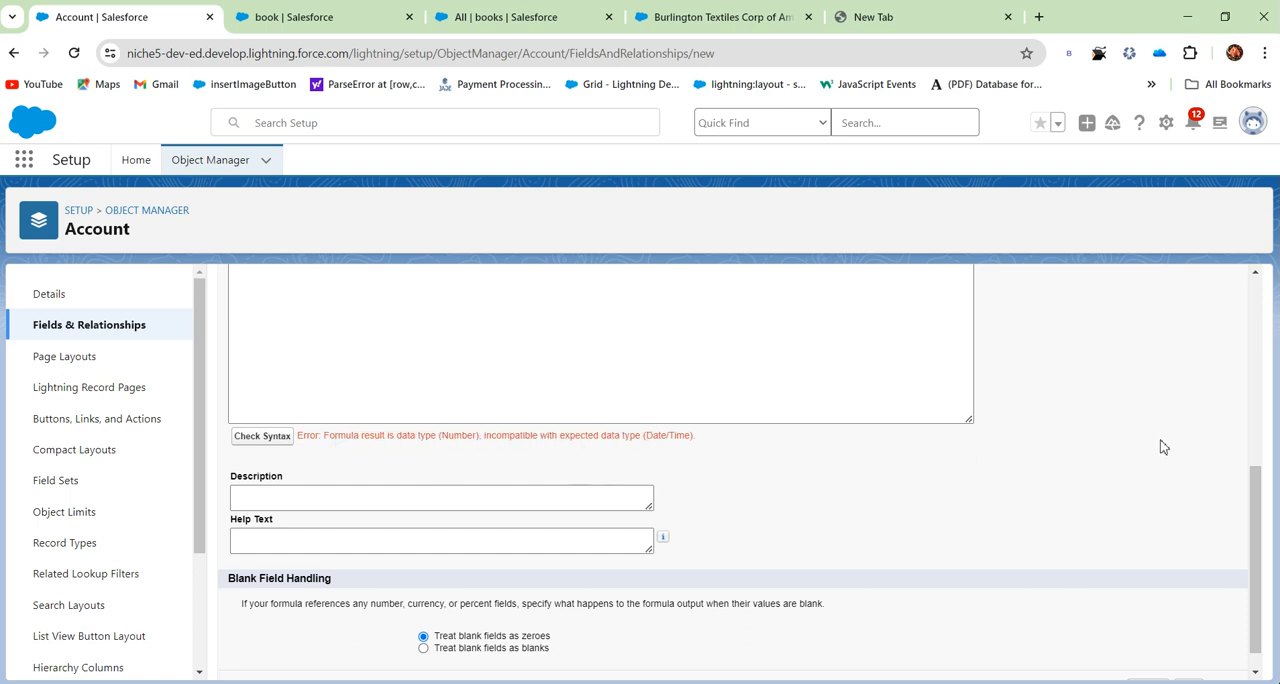
{"action": "scroll", "coordinate": [1177, 441], "scroll_direction": "up", "scroll_amount": 5}
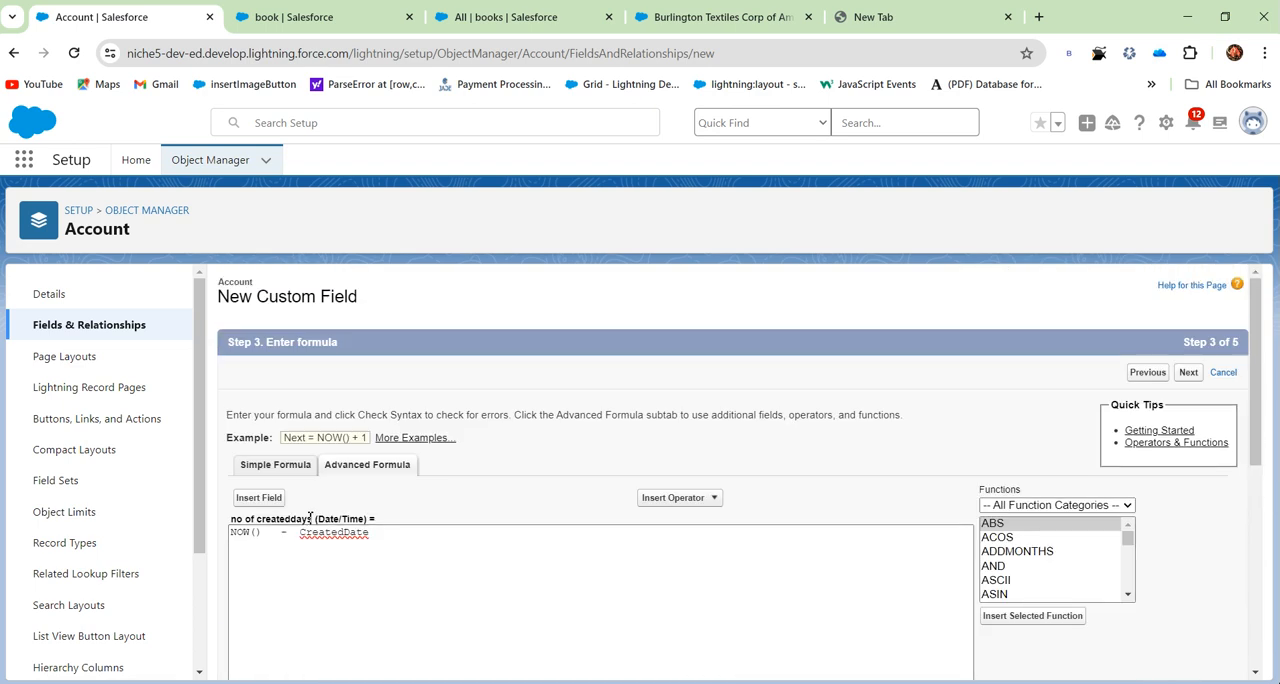
{"action": "left_click_drag", "start_coordinate": [316, 519], "coordinate": [369, 518]}
{"action": "scroll", "coordinate": [610, 385], "scroll_direction": "down", "scroll_amount": 10}
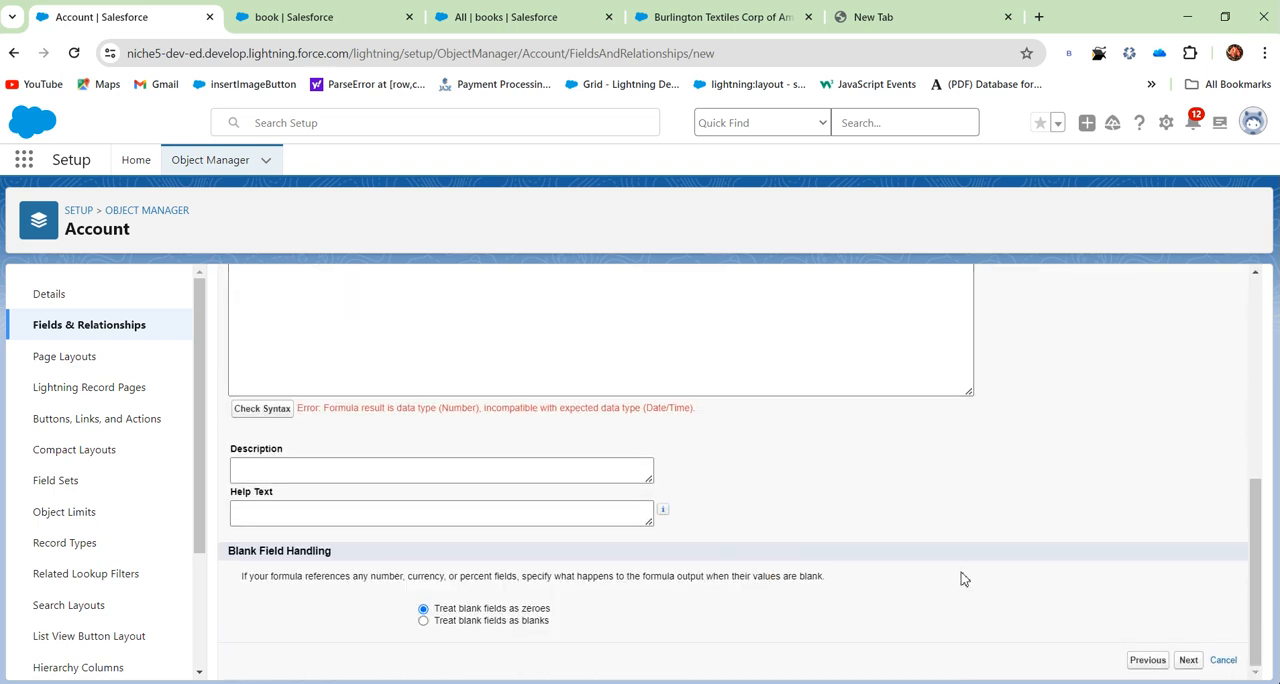
- Go back to the output type step, set the formula return type to Number, and return to the formula step
{"action": "left_click", "coordinate": [1147, 664]}
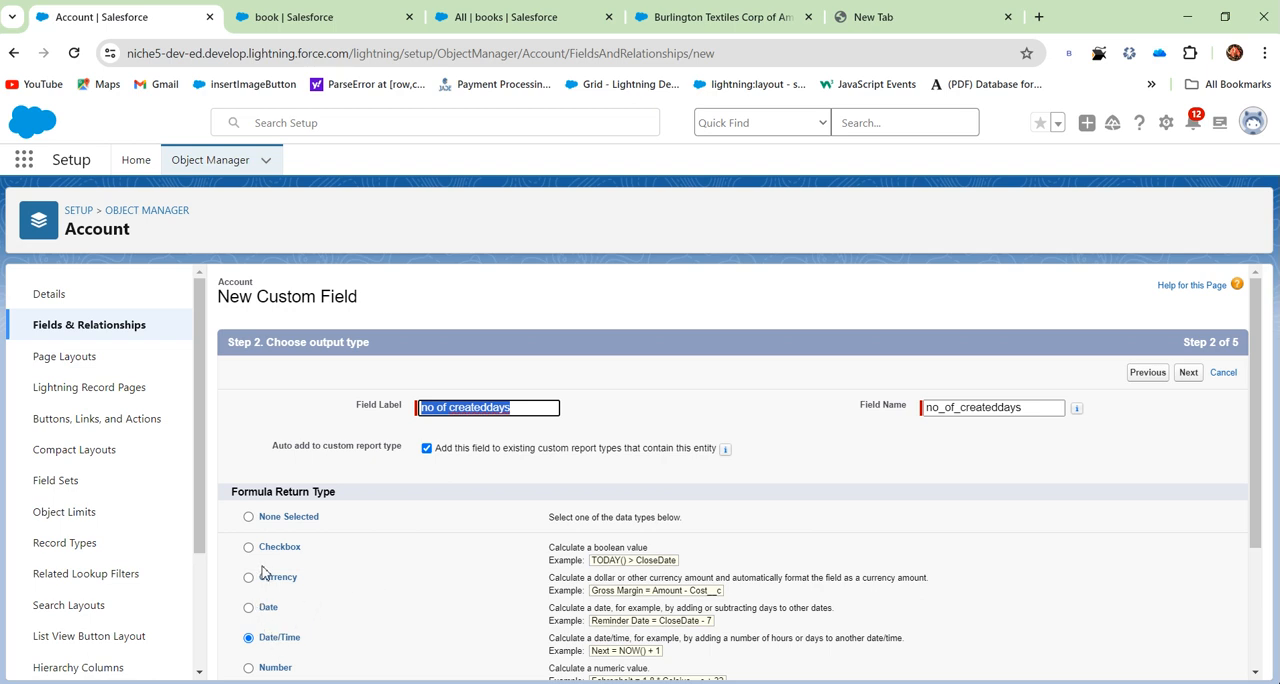
{"action": "scroll", "coordinate": [265, 578], "scroll_direction": "down", "scroll_amount": 2}
{"action": "left_click", "coordinate": [265, 504]}
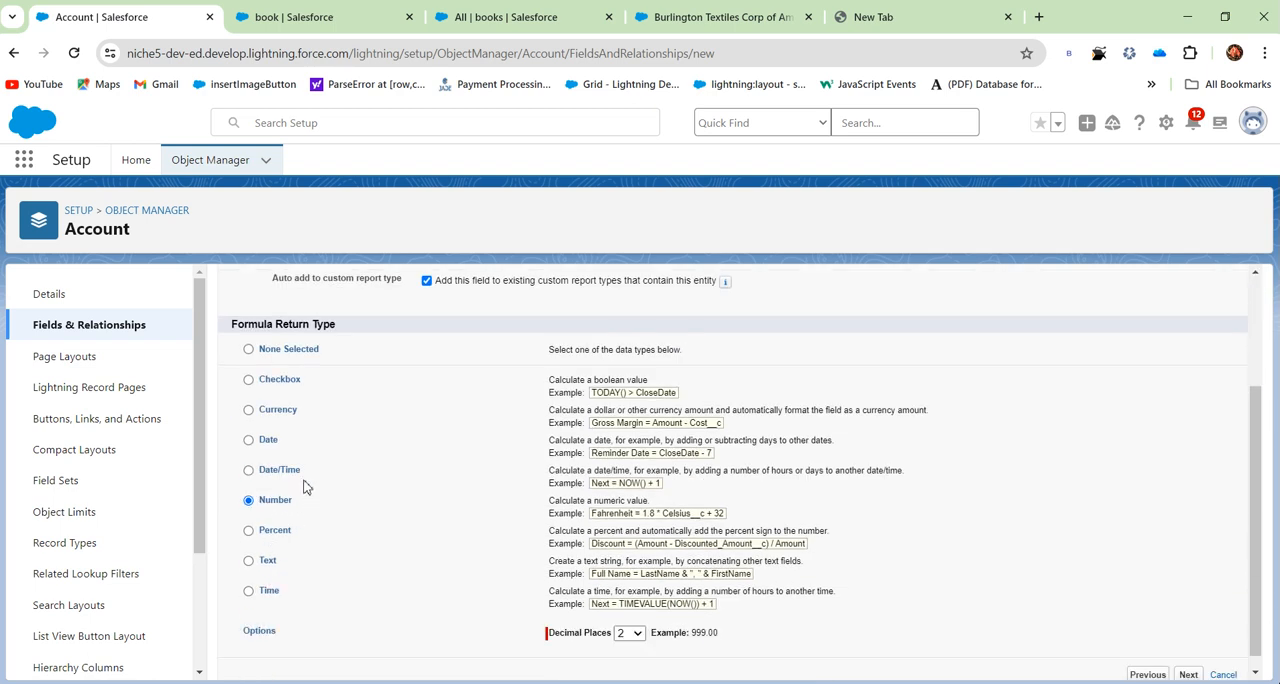
{"action": "scroll", "coordinate": [1120, 636], "scroll_direction": "down", "scroll_amount": 1}
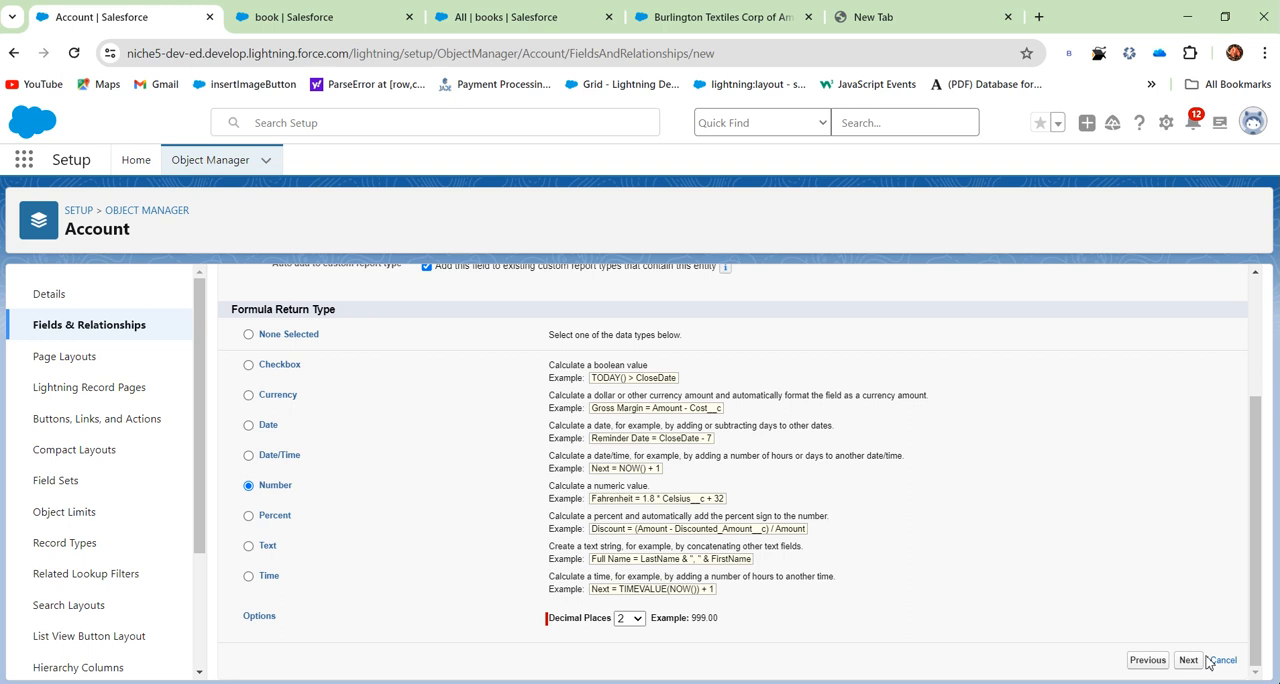
{"action": "left_click", "coordinate": [1189, 661]}
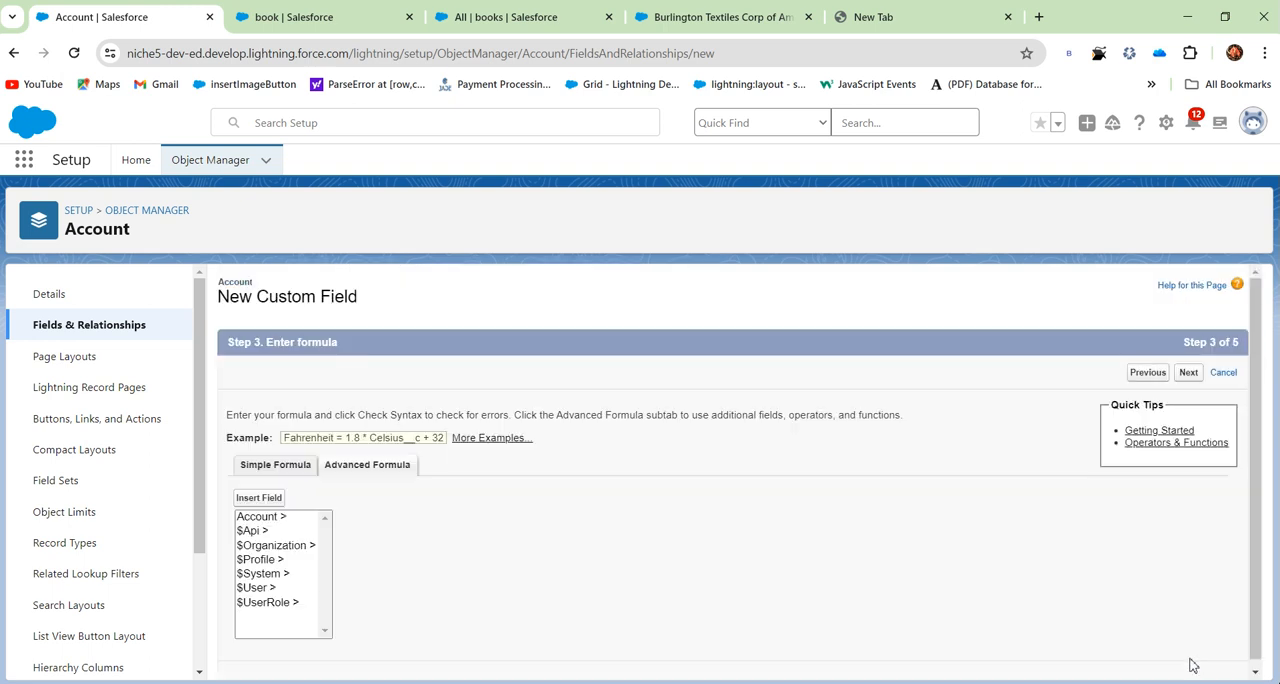
- Check the syntax of the Number-type "no of createddays" formula and read the result message
{"action": "scroll", "coordinate": [549, 494], "scroll_direction": "down", "scroll_amount": 2}
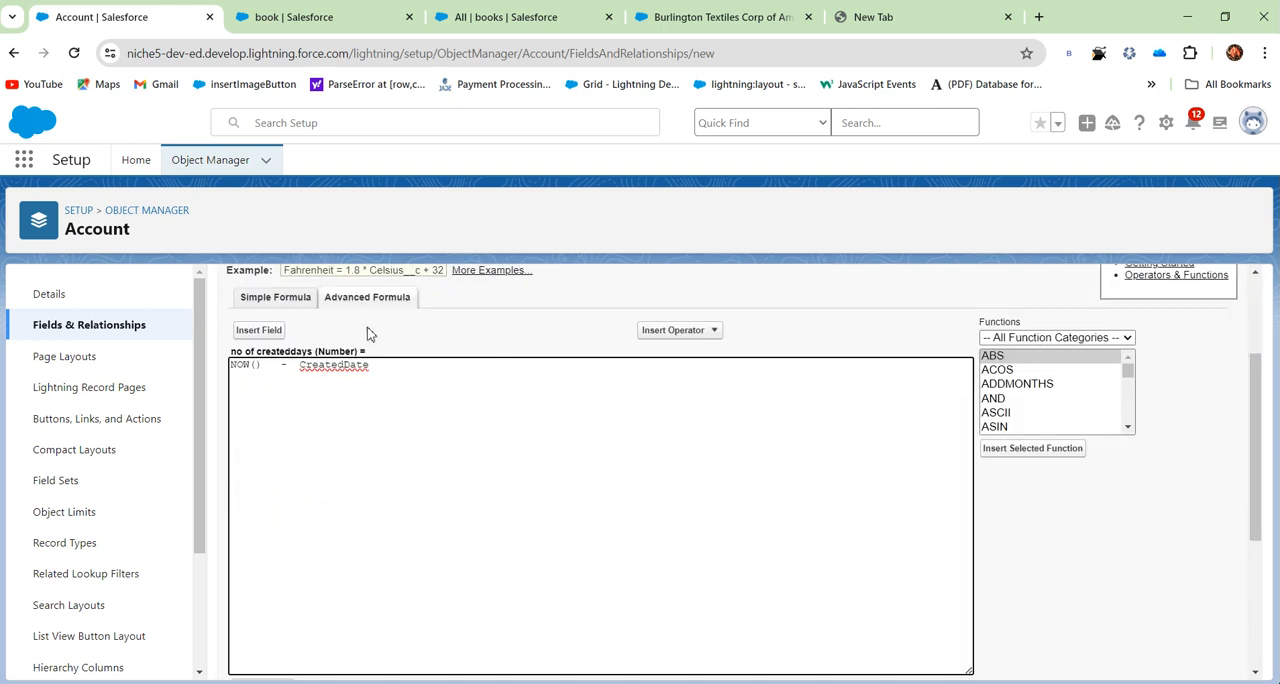
{"action": "scroll", "coordinate": [460, 335], "scroll_direction": "down", "scroll_amount": 3}
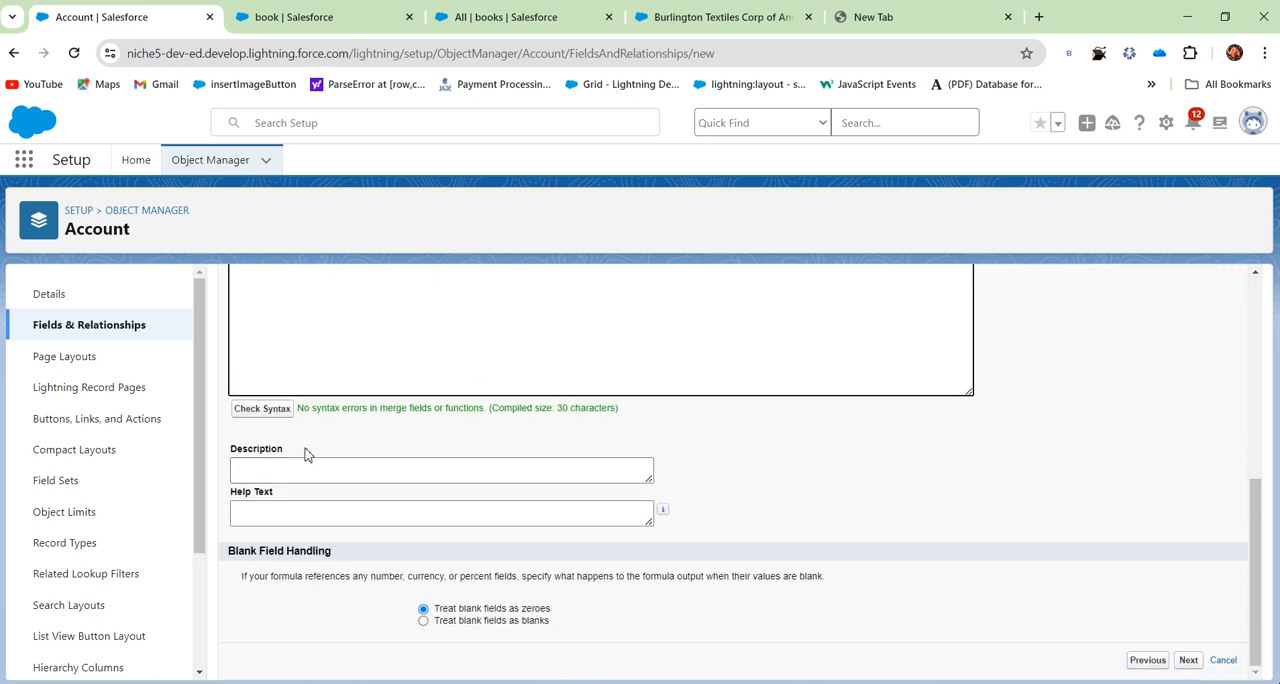
{"action": "left_click_drag", "start_coordinate": [307, 405], "coordinate": [615, 407]}
{"action": "left_click", "coordinate": [754, 432]}
{"action": "scroll", "coordinate": [754, 432], "scroll_direction": "up", "scroll_amount": 5}
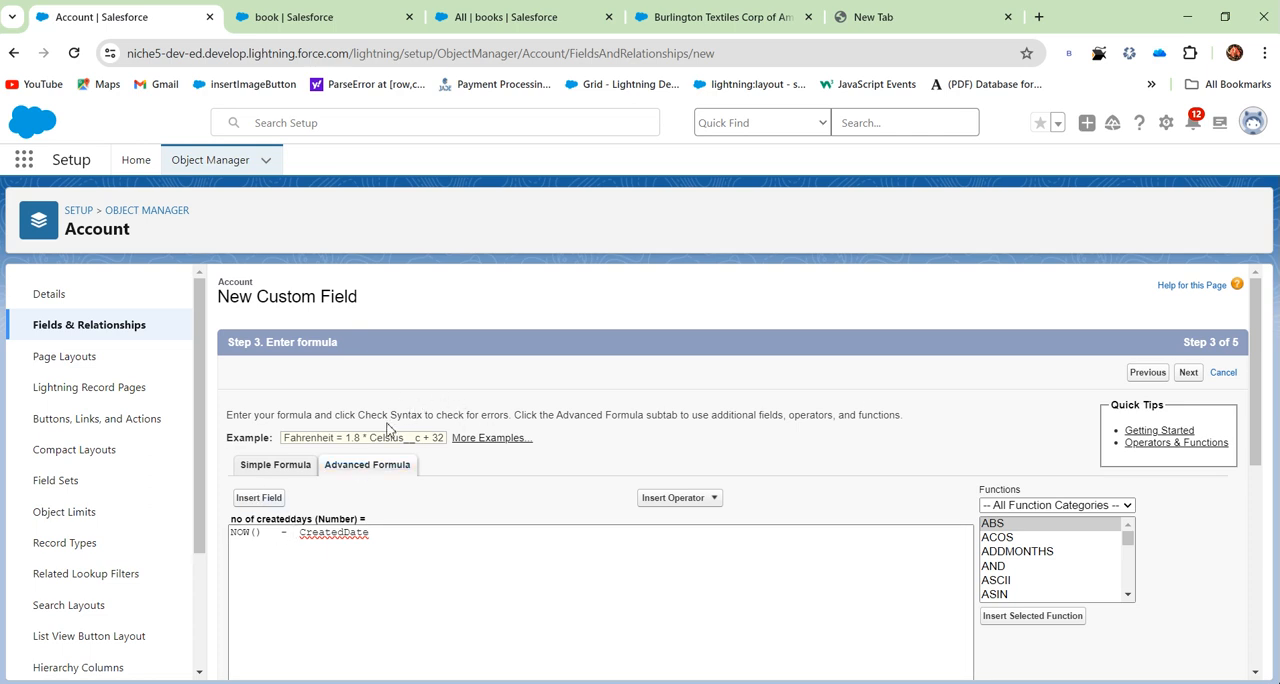
- Look at the Description and Help Text fields below the formula
{"action": "scroll", "coordinate": [520, 377], "scroll_direction": "down", "scroll_amount": 2}
{"action": "scroll", "coordinate": [510, 406], "scroll_direction": "down", "scroll_amount": 3}
{"action": "left_click", "coordinate": [308, 472]}
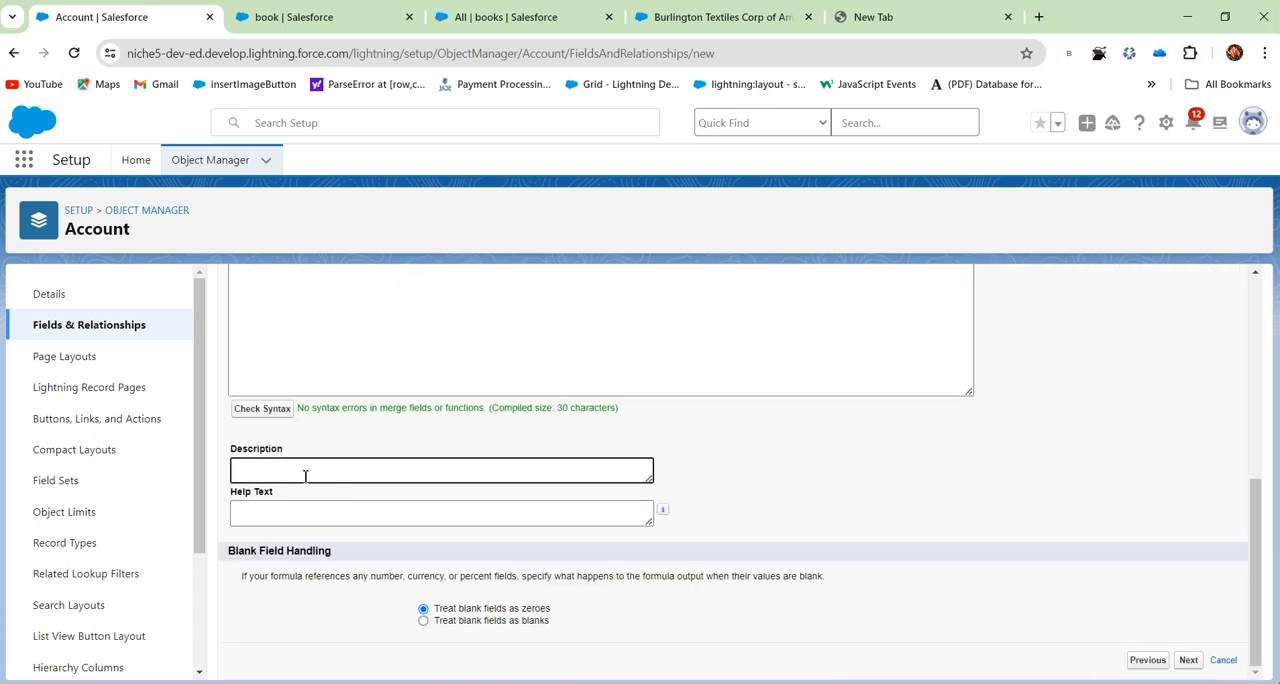
{"action": "left_click", "coordinate": [270, 516]}
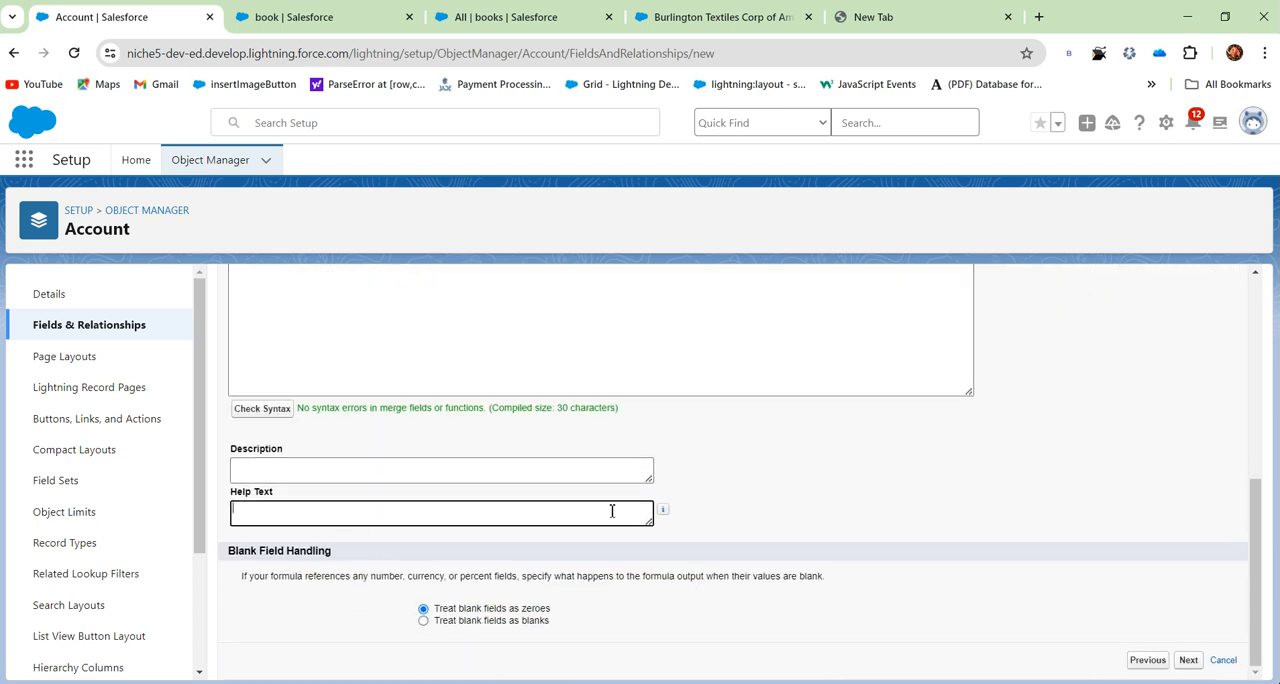
- Browse the list of all formula functions and view the description of BLANKVALUE
{"action": "scroll", "coordinate": [1012, 427], "scroll_direction": "up", "scroll_amount": 5}
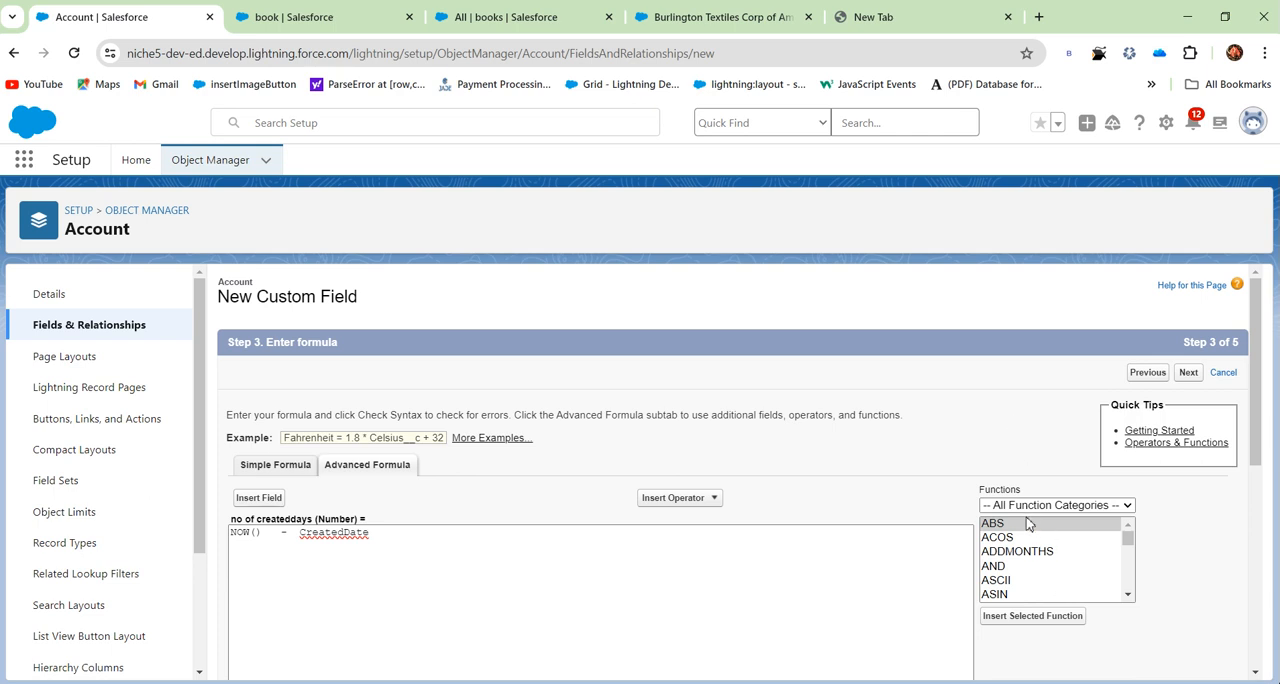
{"action": "scroll", "coordinate": [1025, 554], "scroll_direction": "down", "scroll_amount": 6}
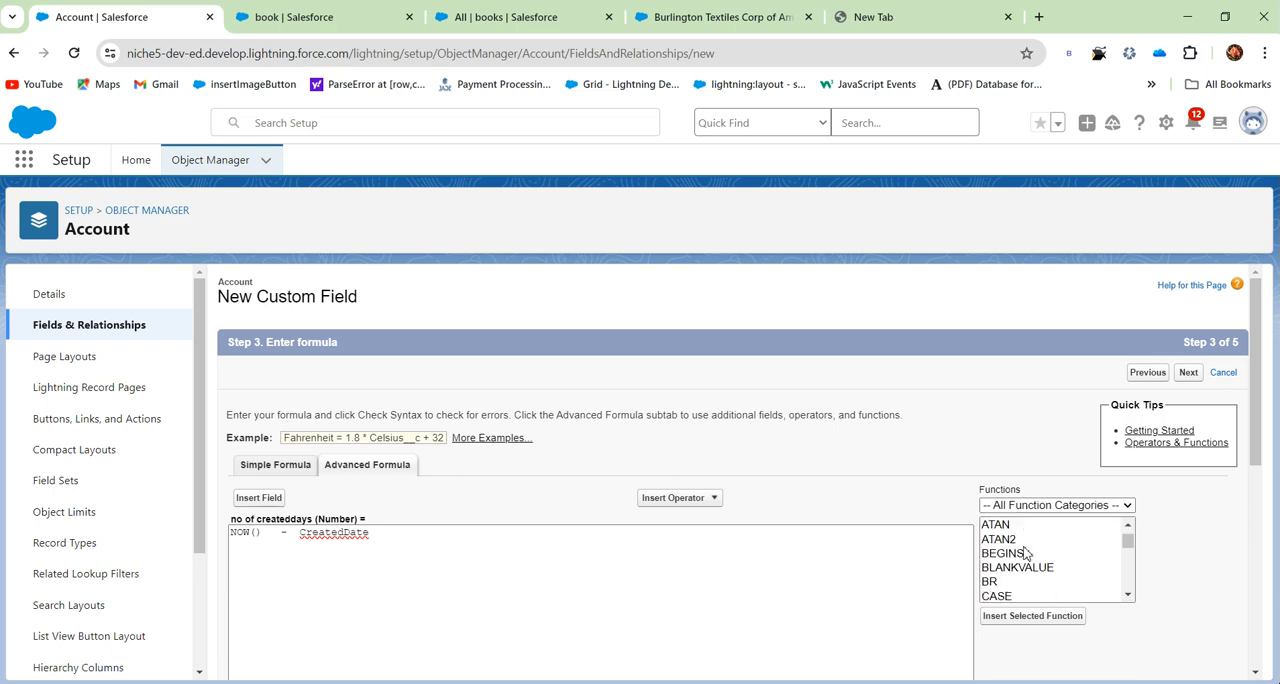
{"action": "scroll", "coordinate": [1021, 560], "scroll_direction": "up", "scroll_amount": 3}
{"action": "scroll", "coordinate": [1021, 557], "scroll_direction": "up", "scroll_amount": 3}
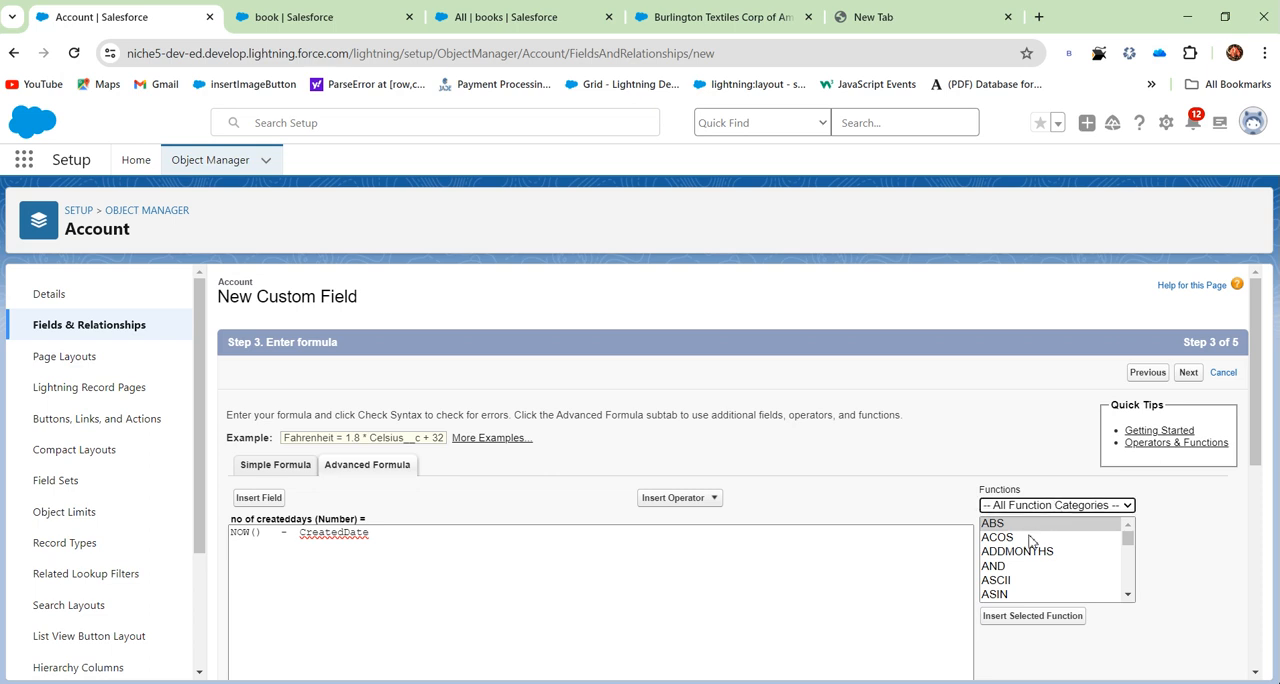
{"action": "scroll", "coordinate": [1028, 550], "scroll_direction": "down", "scroll_amount": 2}
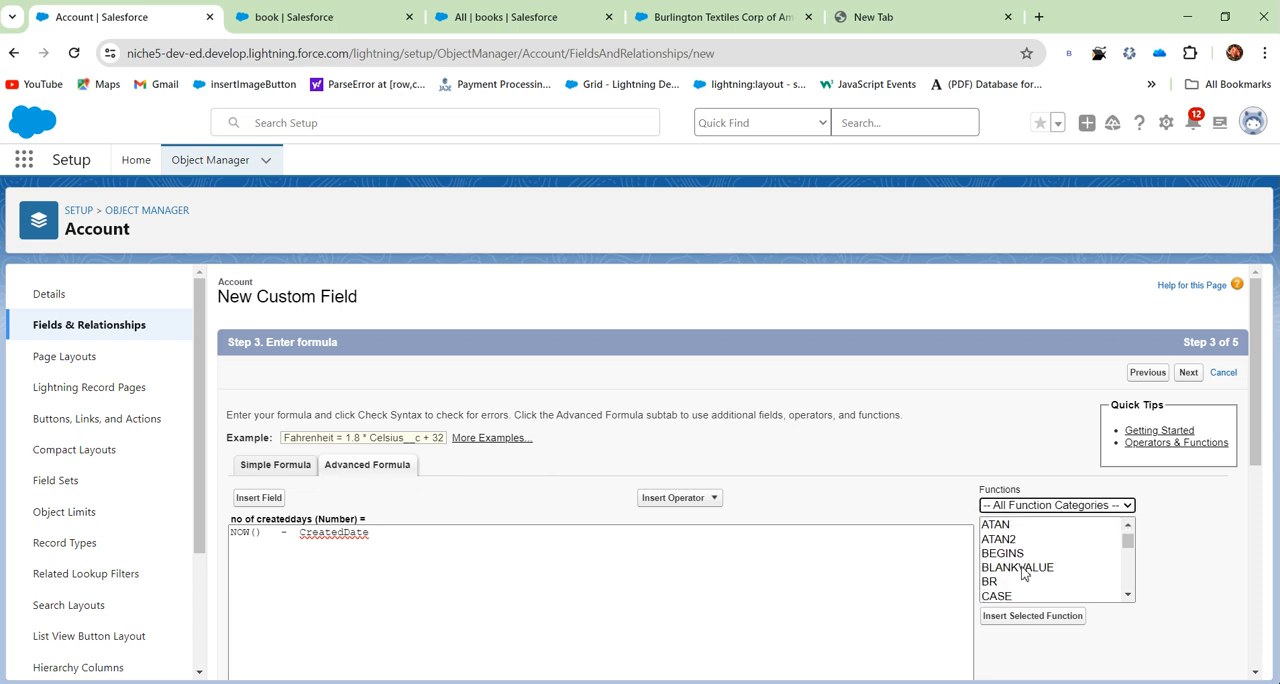
{"action": "left_click", "coordinate": [1020, 567]}
- Filter the functions to the Text category and read the descriptions of ISPICKVAL and LOWER
{"action": "left_click", "coordinate": [1050, 506]}
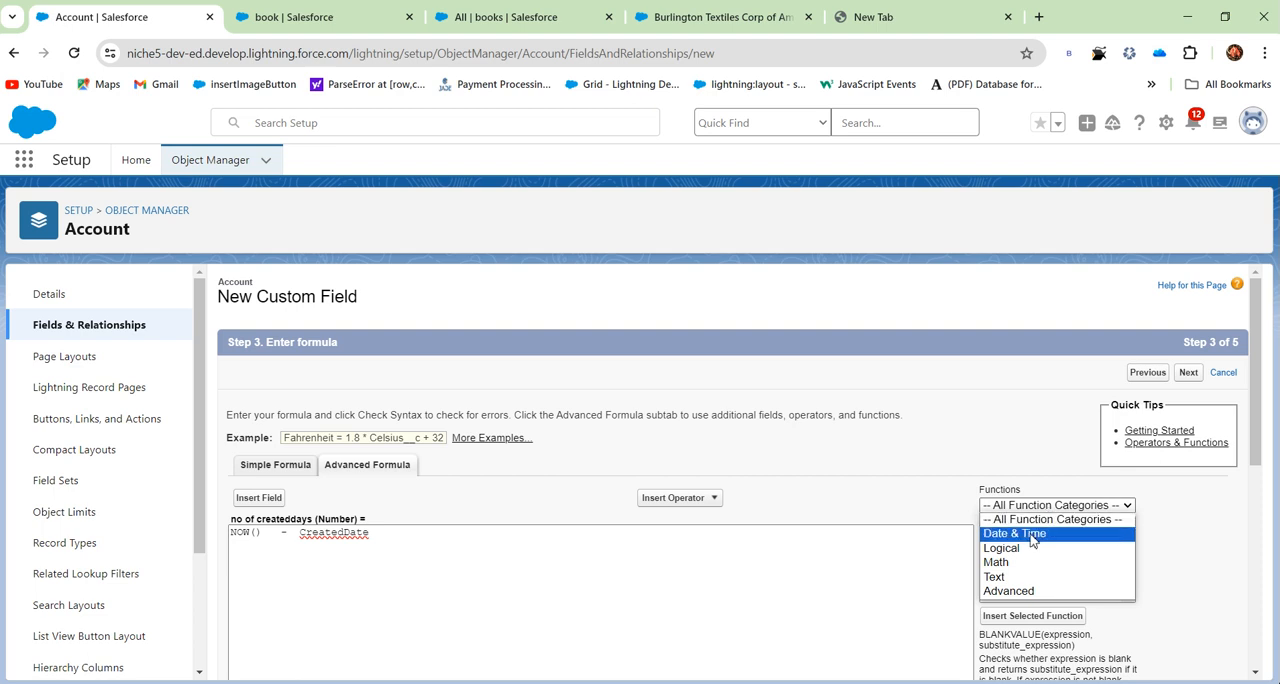
{"action": "left_click", "coordinate": [1012, 592]}
{"action": "left_click", "coordinate": [1033, 506]}
{"action": "left_click", "coordinate": [1013, 567]}
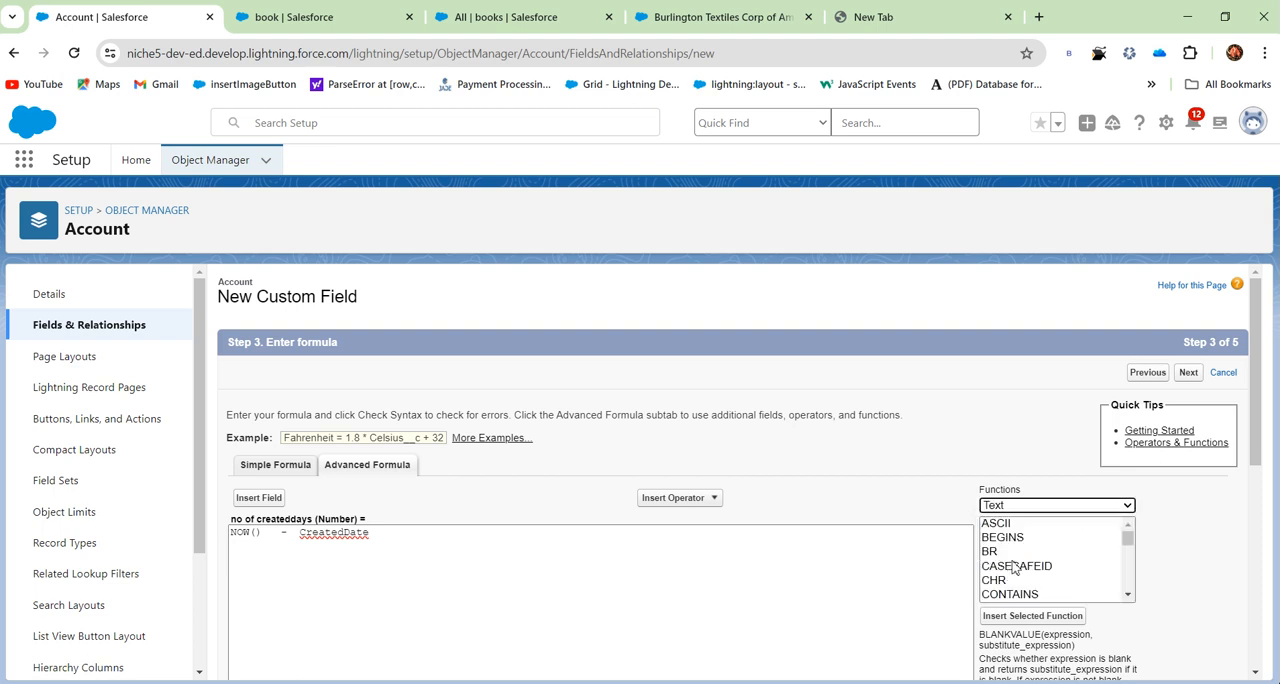
{"action": "scroll", "coordinate": [1015, 542], "scroll_direction": "down", "scroll_amount": 2}
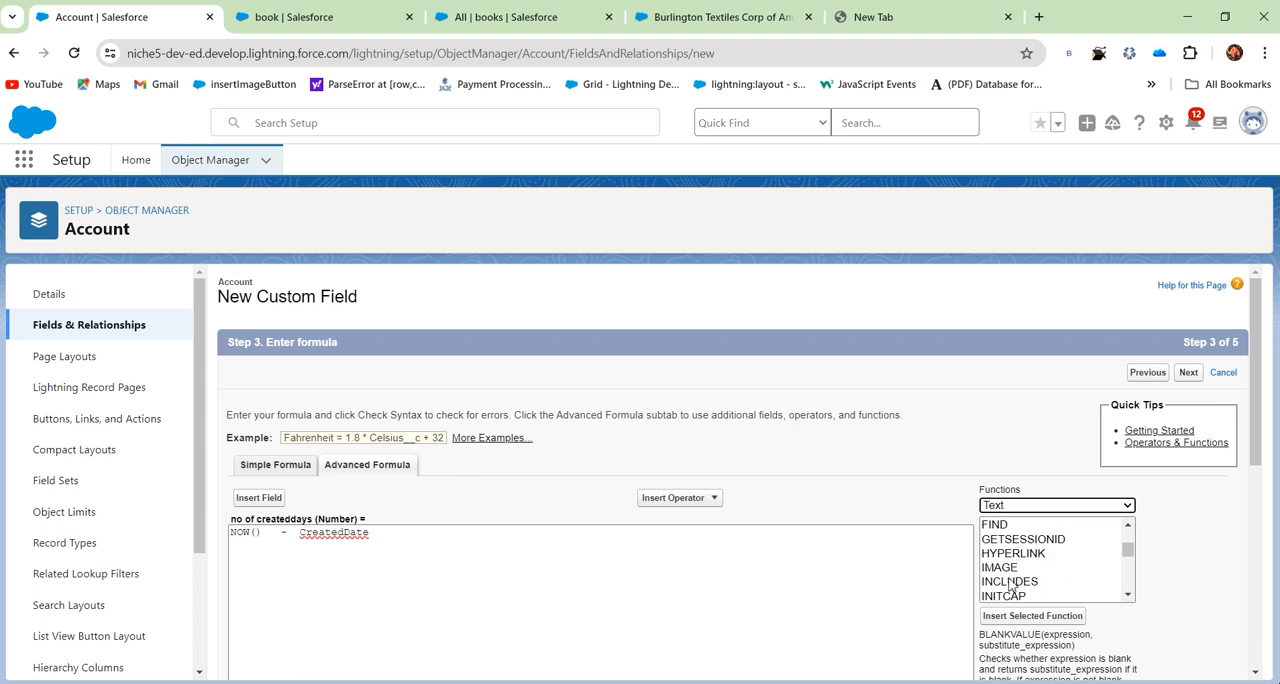
{"action": "scroll", "coordinate": [1012, 587], "scroll_direction": "down", "scroll_amount": 2}
{"action": "left_click", "coordinate": [1021, 528]}
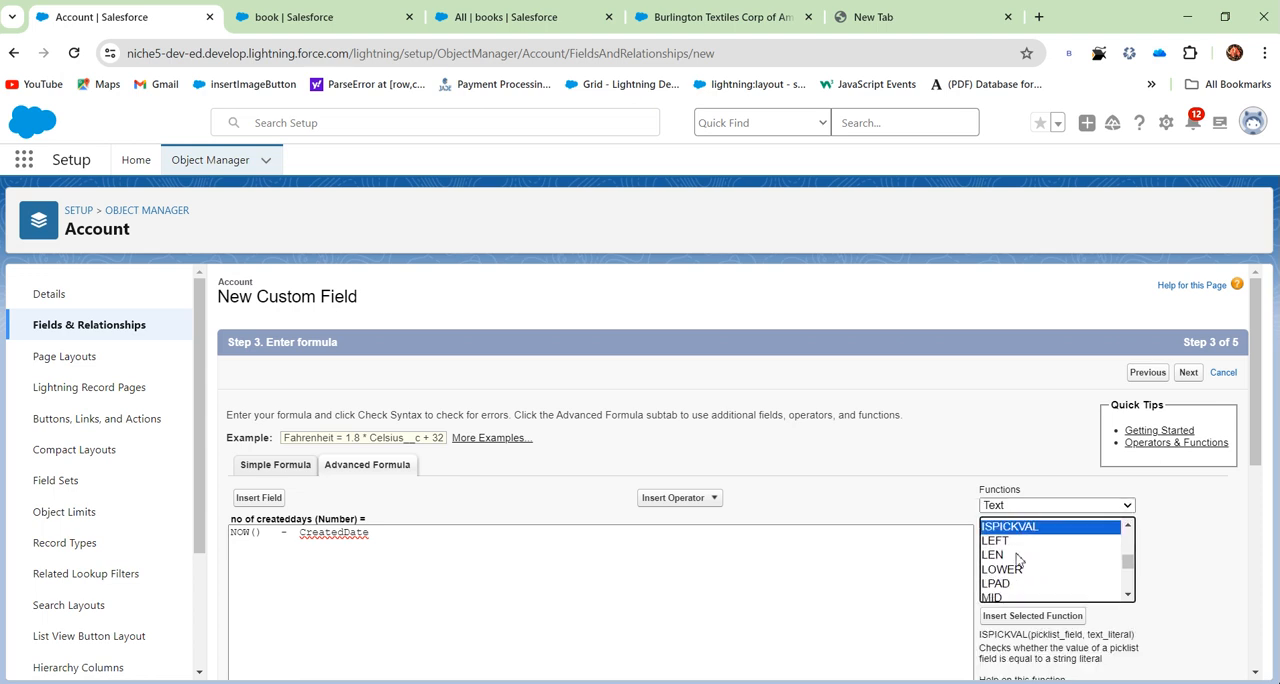
{"action": "left_click", "coordinate": [1013, 570]}
{"action": "scroll", "coordinate": [1013, 572], "scroll_direction": "down", "scroll_amount": 2}
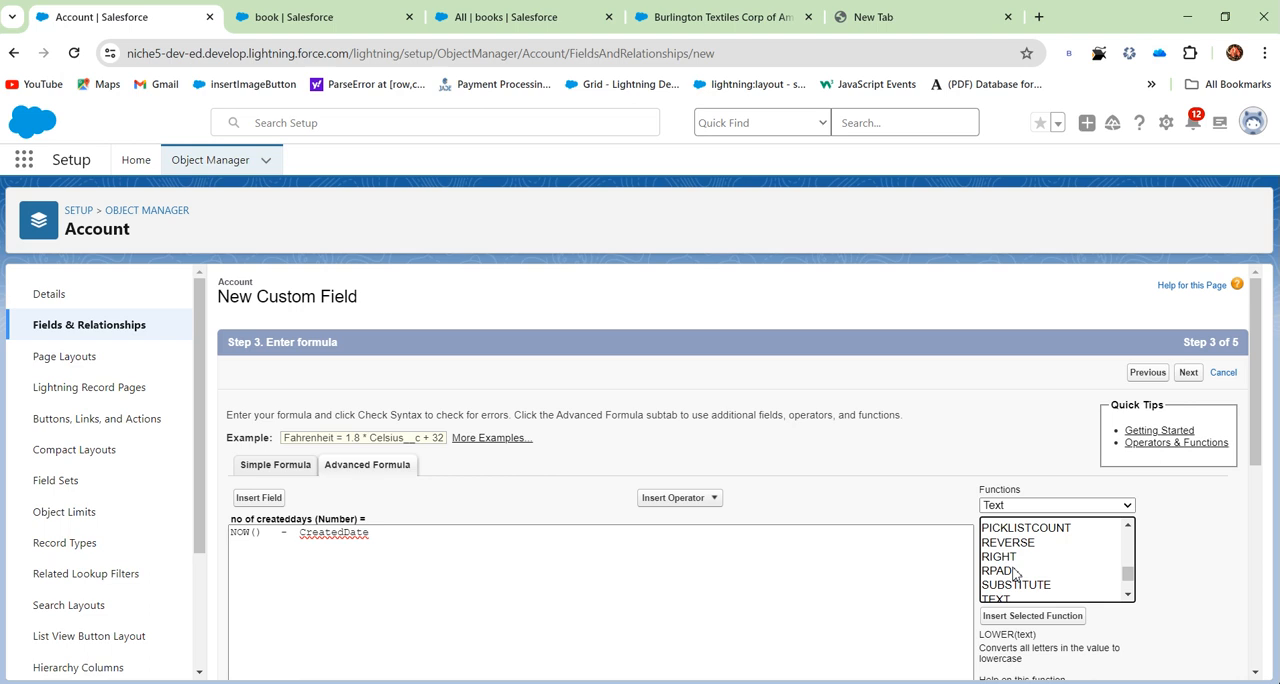
{"action": "scroll", "coordinate": [1197, 579], "scroll_direction": "down", "scroll_amount": 1}
{"action": "left_click_drag", "start_coordinate": [1025, 565], "coordinate": [1120, 568]}
- Read the description of the BEGINS function in the Text category
{"action": "scroll", "coordinate": [1055, 495], "scroll_direction": "up", "scroll_amount": 5}
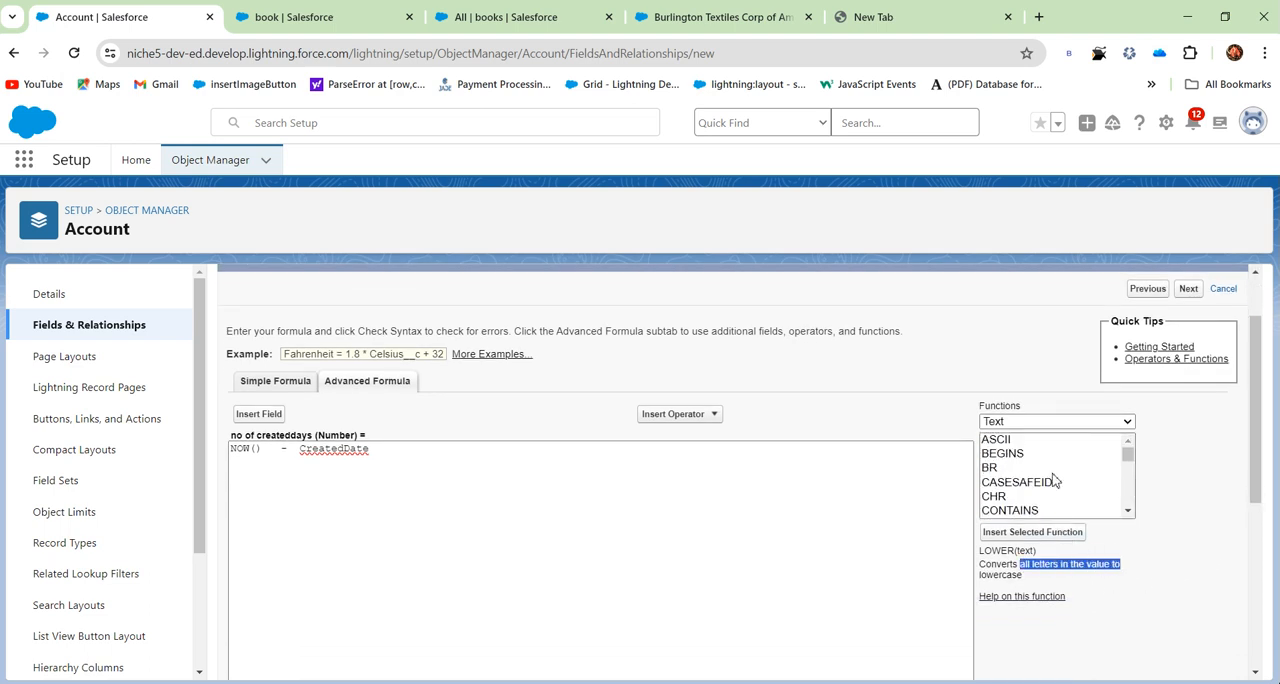
{"action": "left_click", "coordinate": [1003, 453]}
{"action": "left_click_drag", "start_coordinate": [986, 567], "coordinate": [1122, 593]}
{"action": "left_click", "coordinate": [1062, 566]}
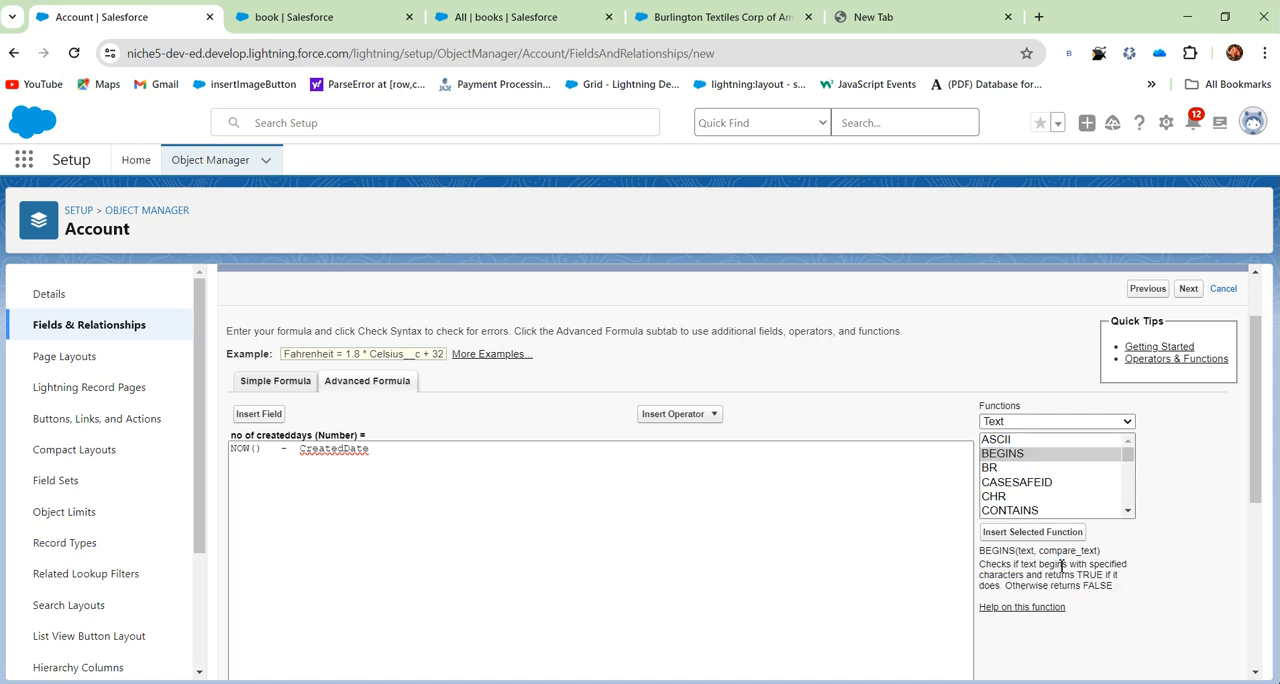
- Look through the CASESAFEID and CHR functions and read the description of the CONTAINS function
{"action": "left_click", "coordinate": [1012, 484]}
{"action": "left_click", "coordinate": [1012, 496]}
{"action": "left_click", "coordinate": [1012, 510]}
{"action": "mouse_move", "coordinate": [981, 551]}
{"action": "left_mouse_down"}
{"action": "mouse_move", "coordinate": [1108, 578]}
{"action": "mouse_move", "coordinate": [1124, 594]}
{"action": "left_mouse_up"}
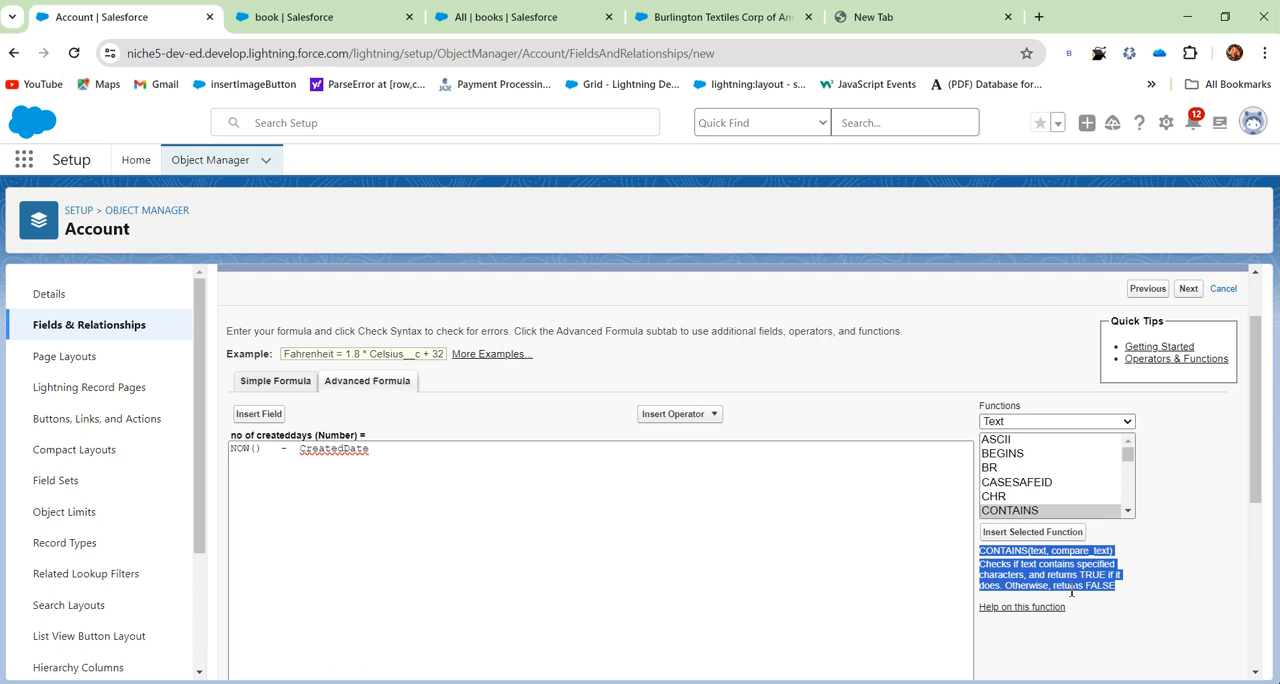
- Open the help article for the CONTAINS function and return to the Account formula page
{"action": "left_click", "coordinate": [1035, 608]}
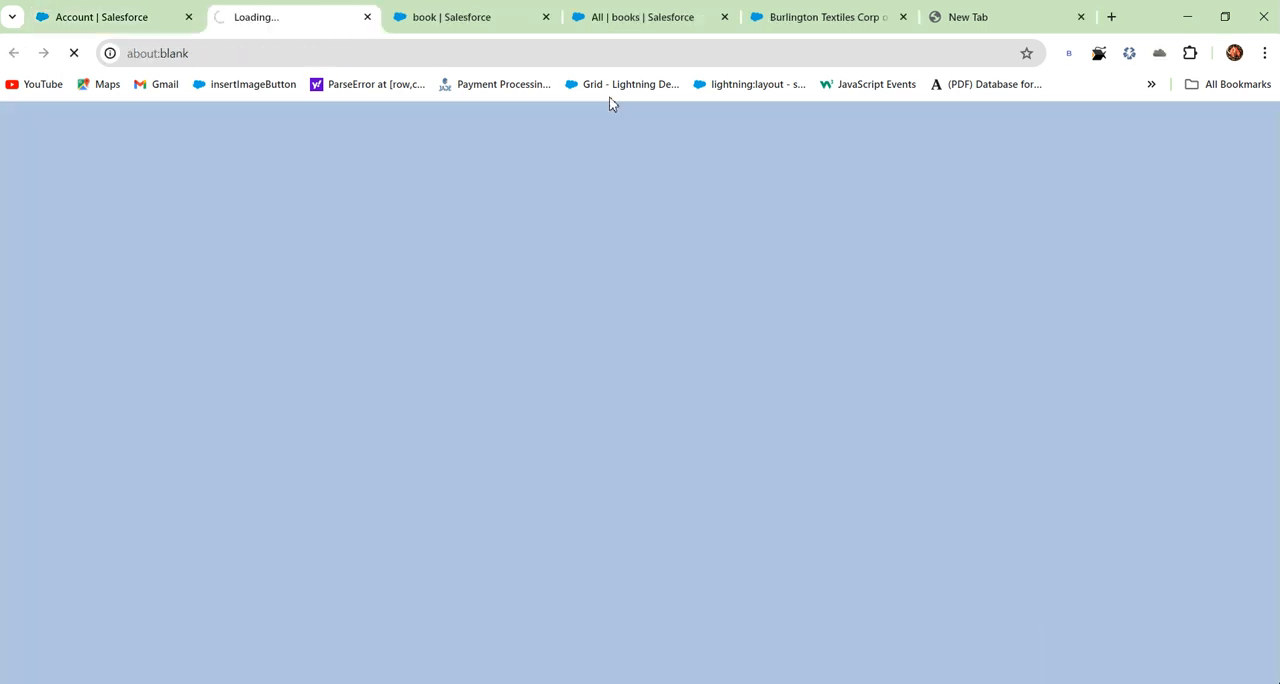
{"action": "left_click", "coordinate": [100, 14]}
{"action": "left_click", "coordinate": [259, 17]}
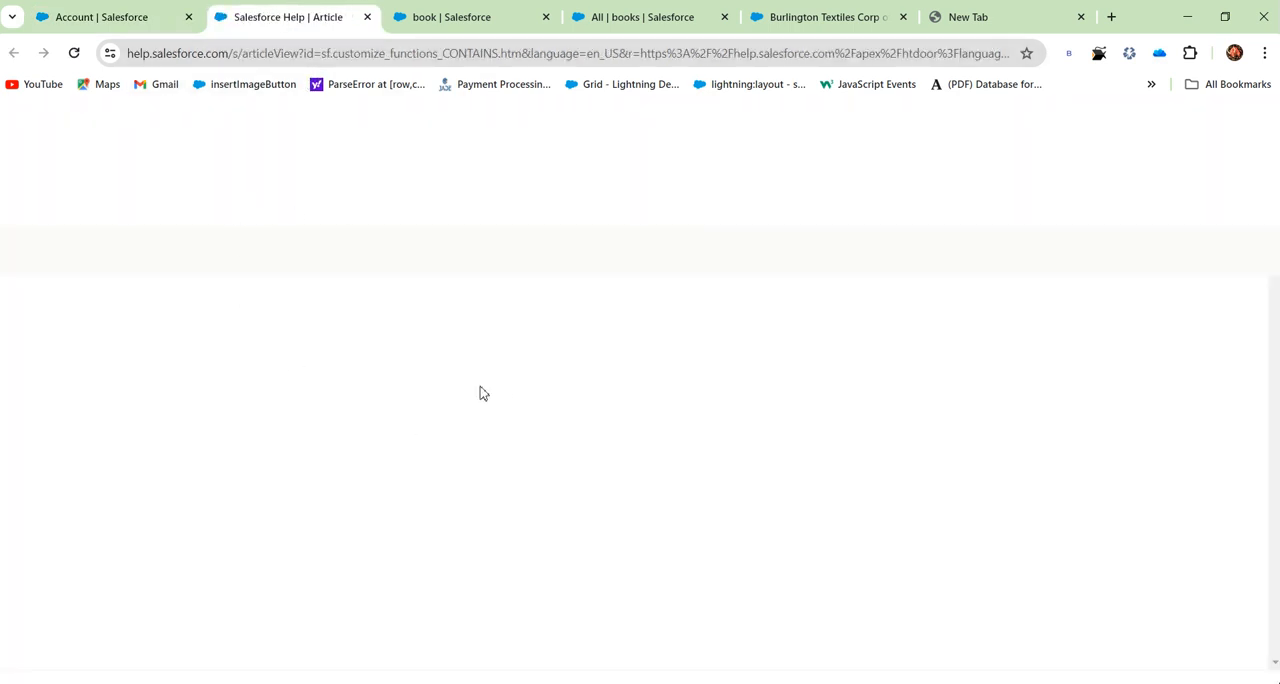
{"action": "left_click", "coordinate": [94, 15]}
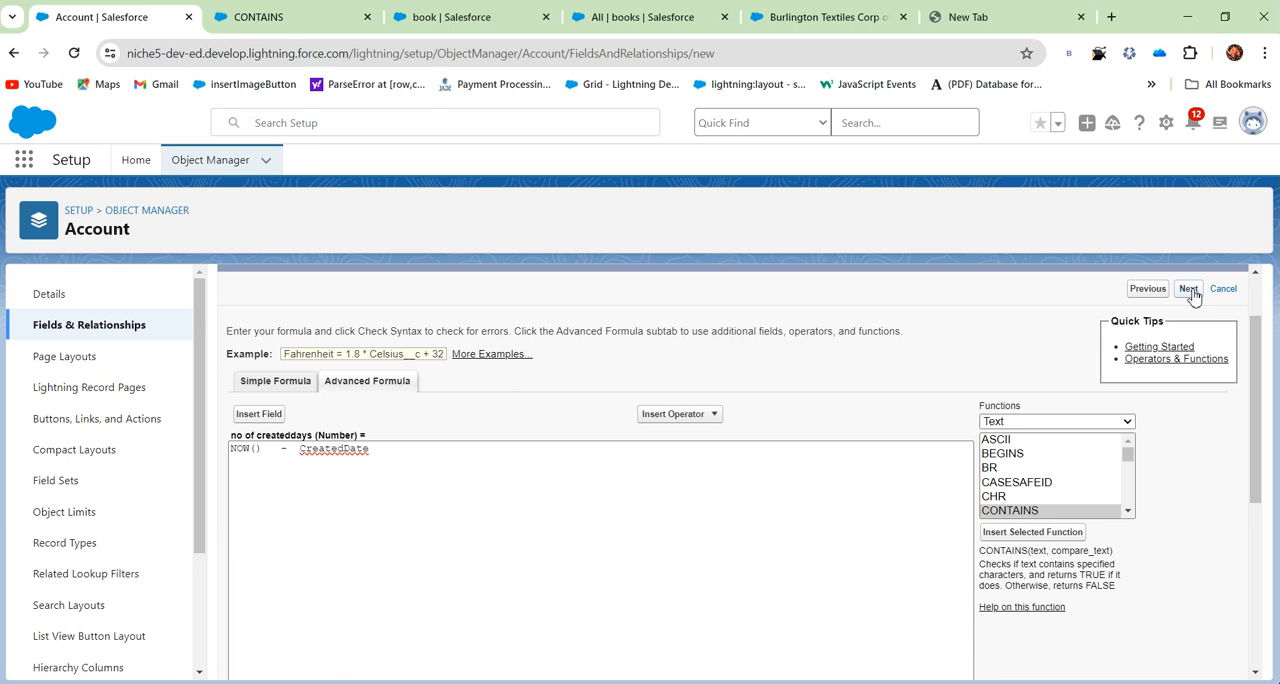
- Make the no of createddays field visible to all profiles and save it with all four account page layouts included
{"action": "scroll", "coordinate": [966, 340], "scroll_direction": "down", "scroll_amount": 5}
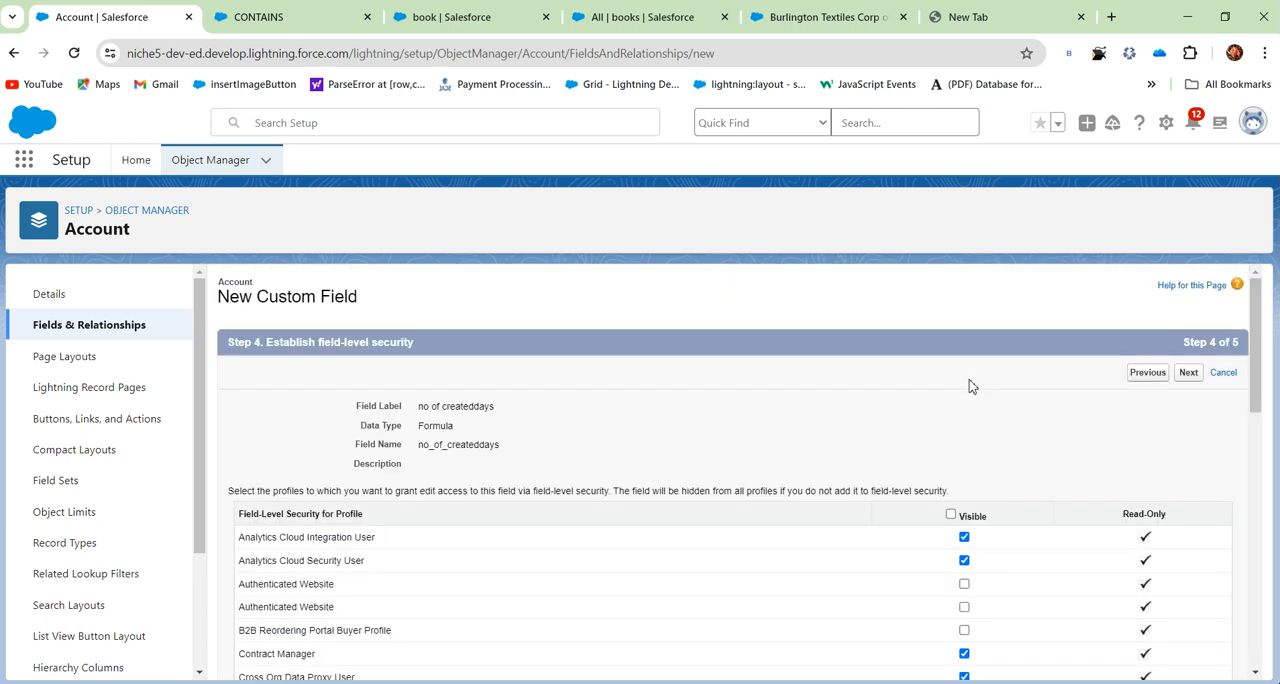
{"action": "left_click", "coordinate": [951, 515]}
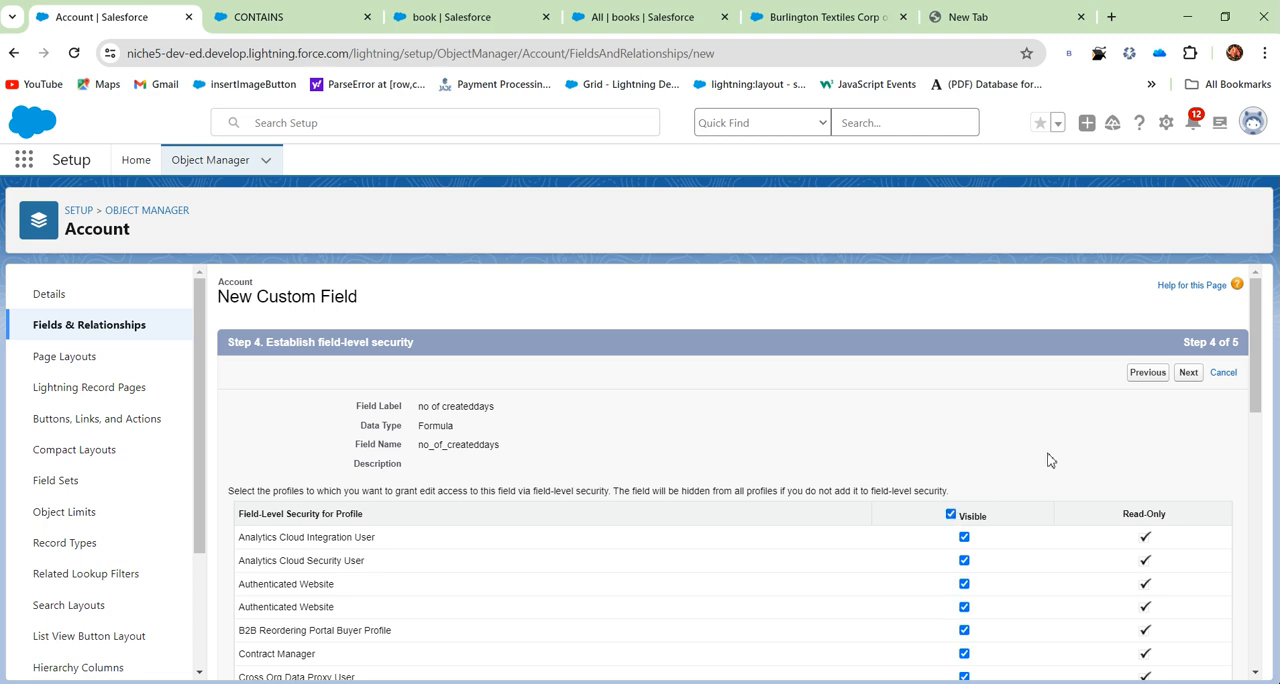
{"action": "left_click", "coordinate": [1187, 374]}
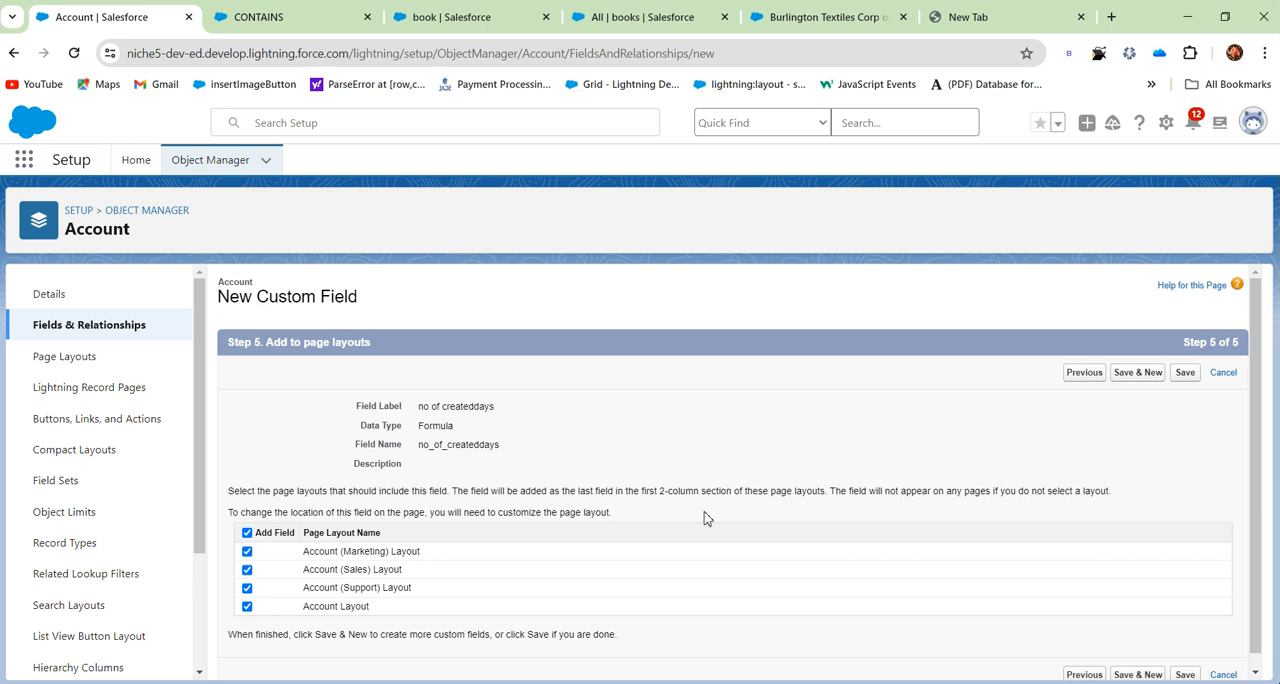
{"action": "scroll", "coordinate": [404, 632], "scroll_direction": "down", "scroll_amount": 1}
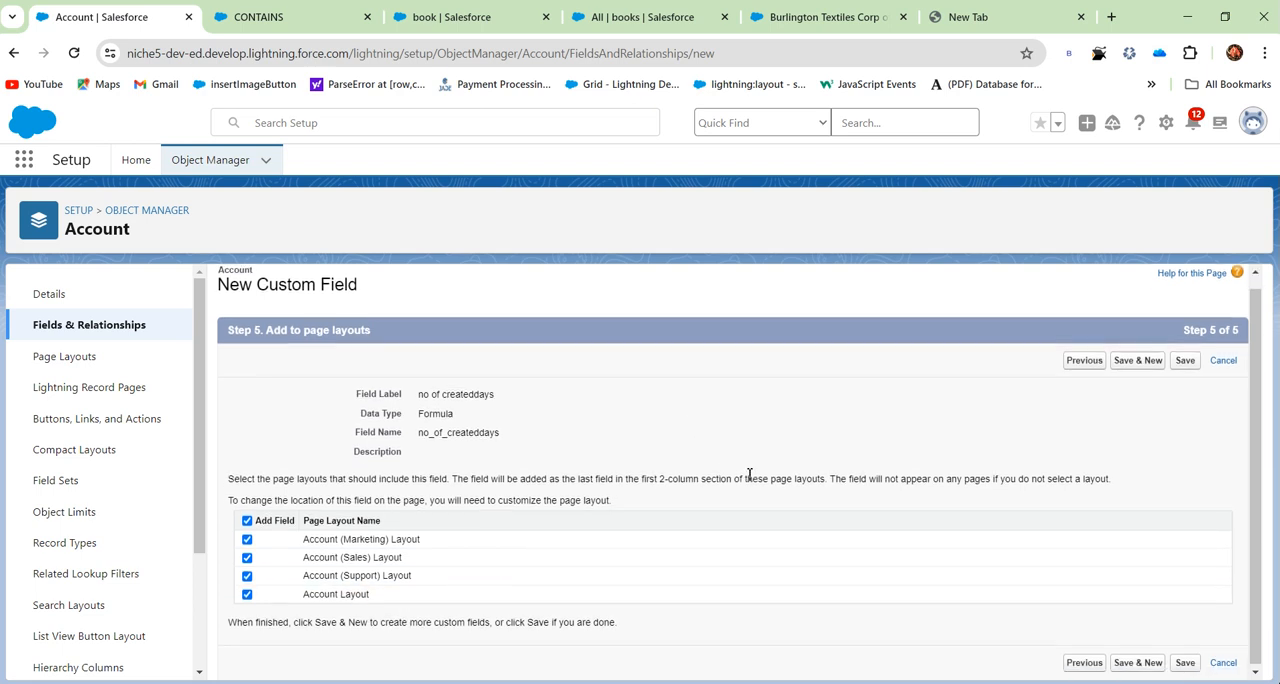
{"action": "left_click", "coordinate": [1185, 662]}
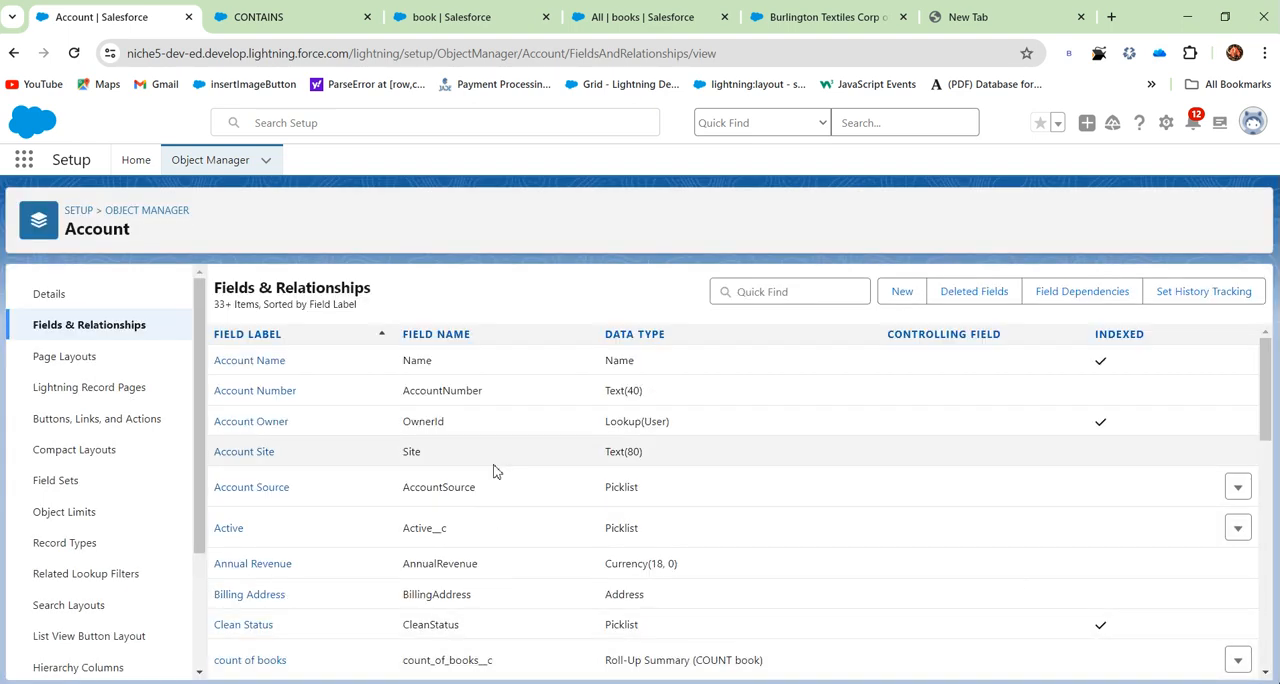
- Look for the no of createddays formula field in the Account object's Fields & Relationships list
{"action": "scroll", "coordinate": [502, 500], "scroll_direction": "down", "scroll_amount": 4}
{"action": "scroll", "coordinate": [510, 510], "scroll_direction": "down", "scroll_amount": 7}
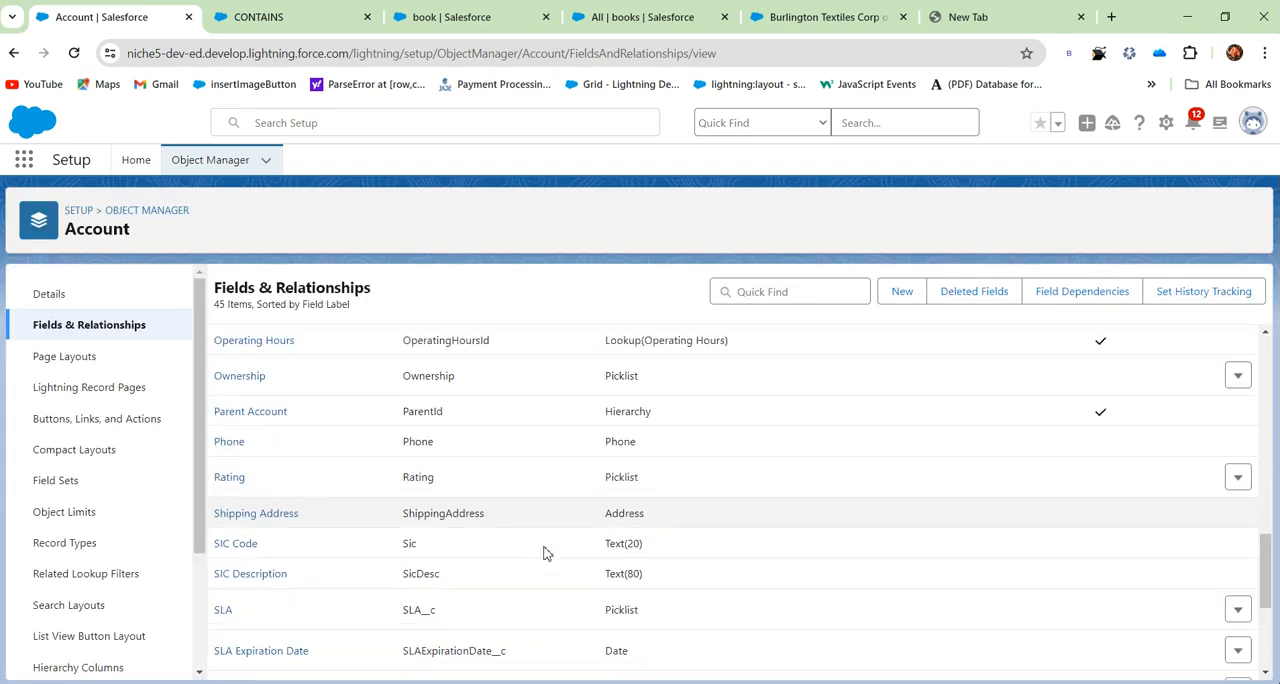
{"action": "scroll", "coordinate": [777, 543], "scroll_direction": "up", "scroll_amount": 11}
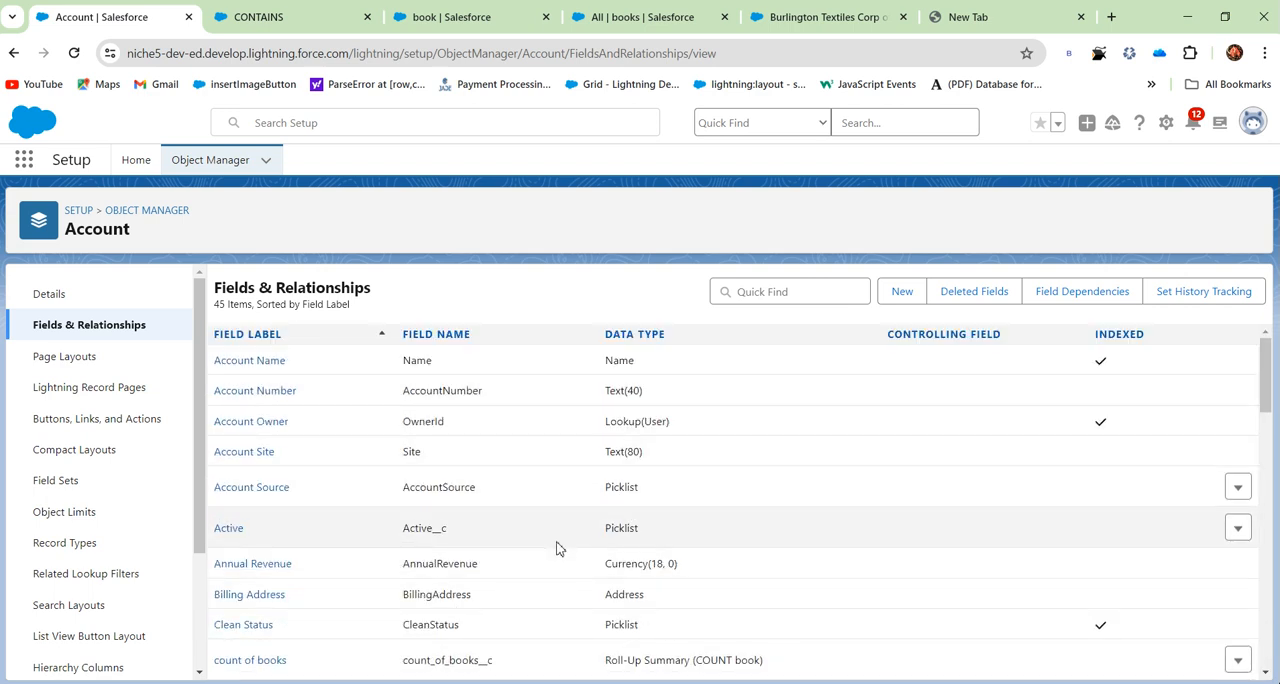
{"action": "scroll", "coordinate": [555, 549], "scroll_direction": "down", "scroll_amount": 2}
{"action": "scroll", "coordinate": [555, 549], "scroll_direction": "down", "scroll_amount": 10}
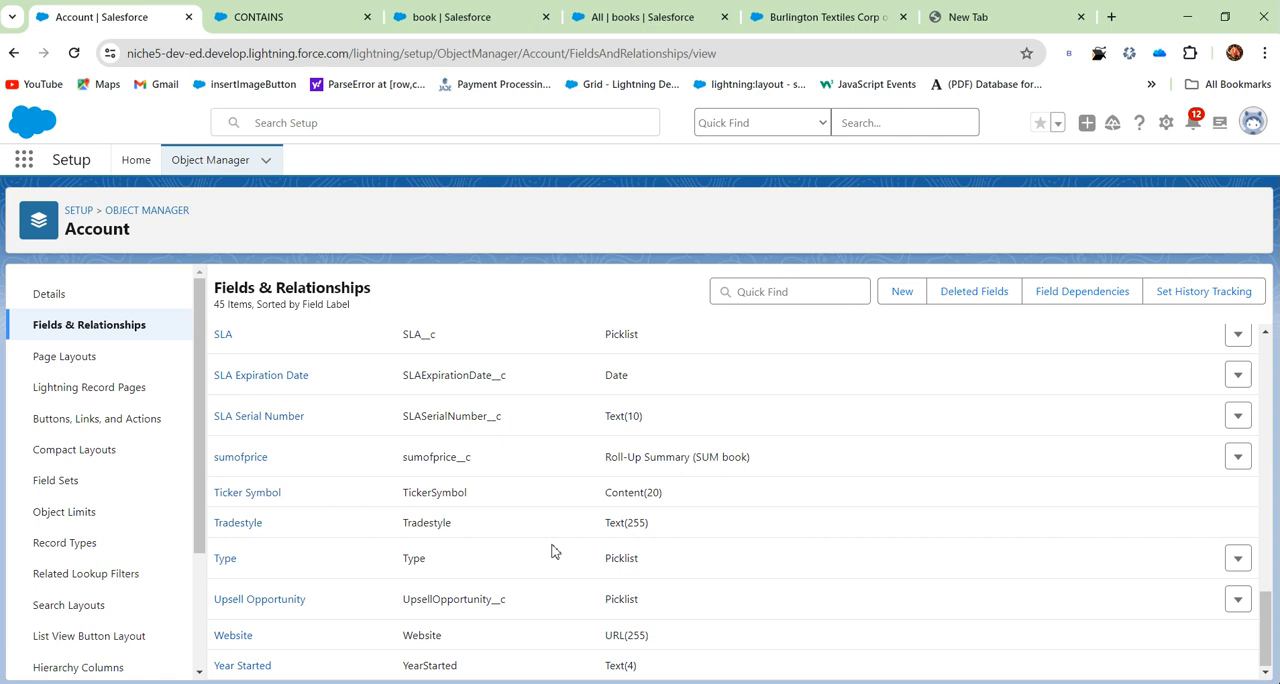
{"action": "scroll", "coordinate": [330, 520], "scroll_direction": "up", "scroll_amount": 4}
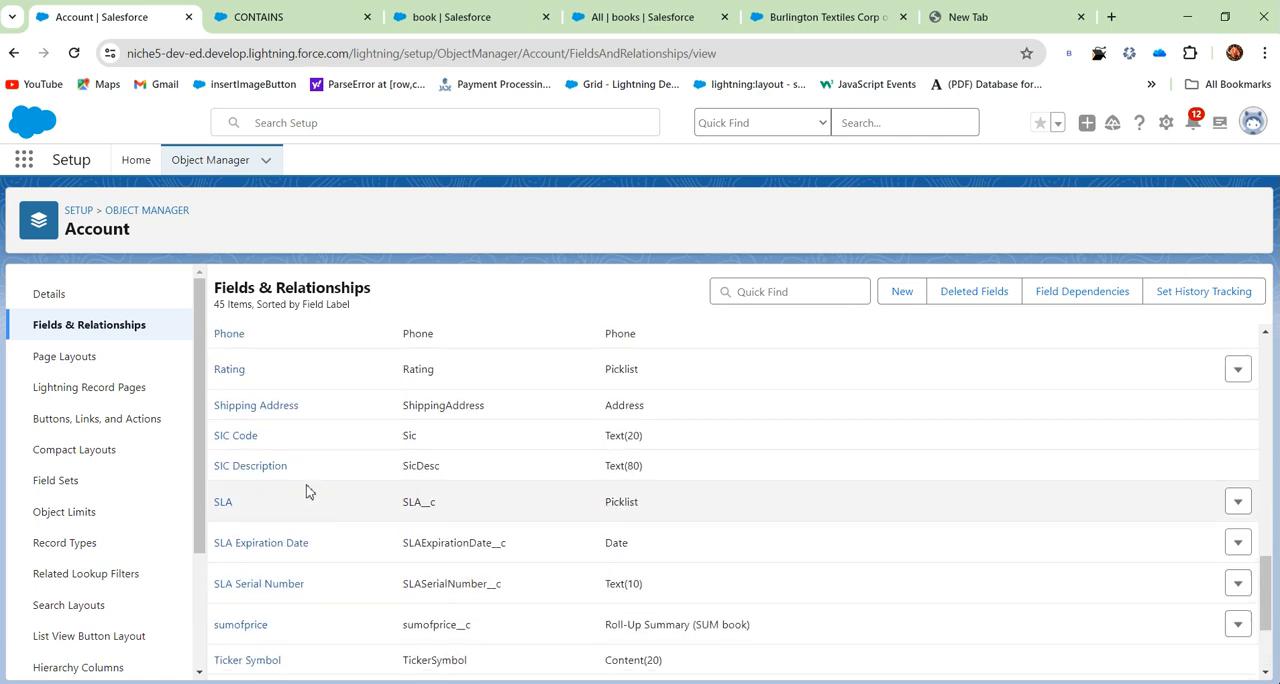
{"action": "scroll", "coordinate": [301, 478], "scroll_direction": "up", "scroll_amount": 3}
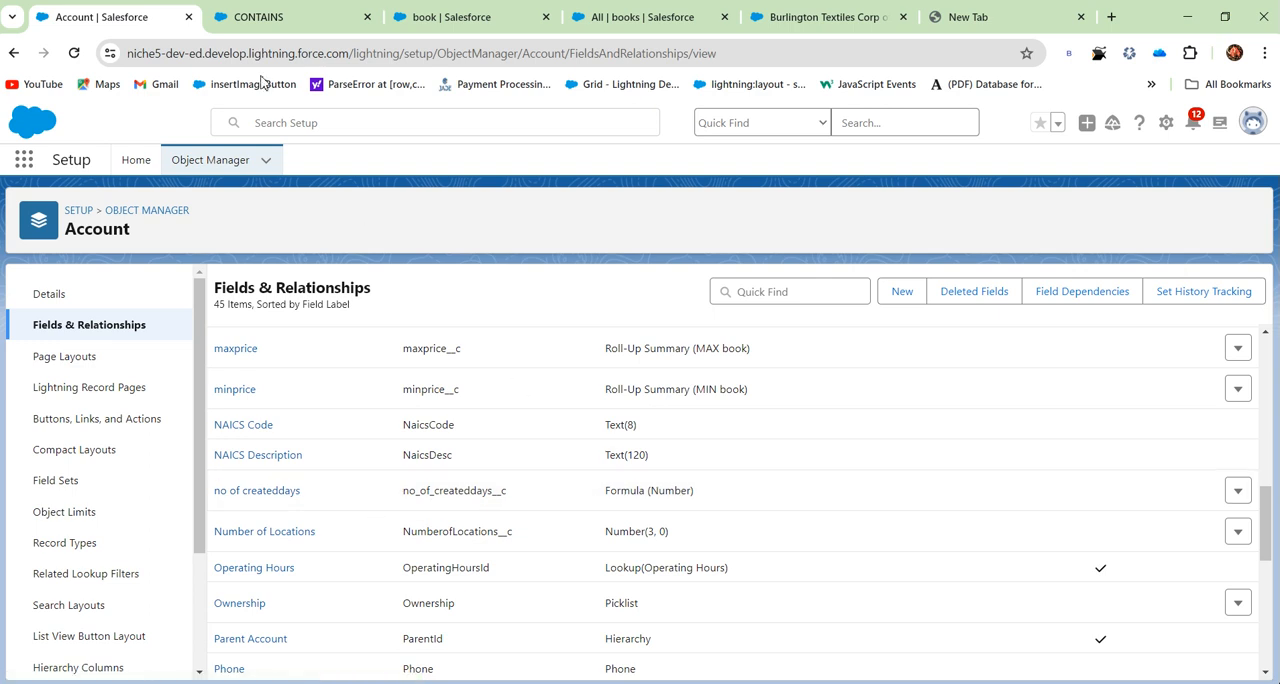
- Switch to the Burlington Textiles account page, reload it, and go to the All Accounts list view
{"action": "left_click", "coordinate": [792, 15]}
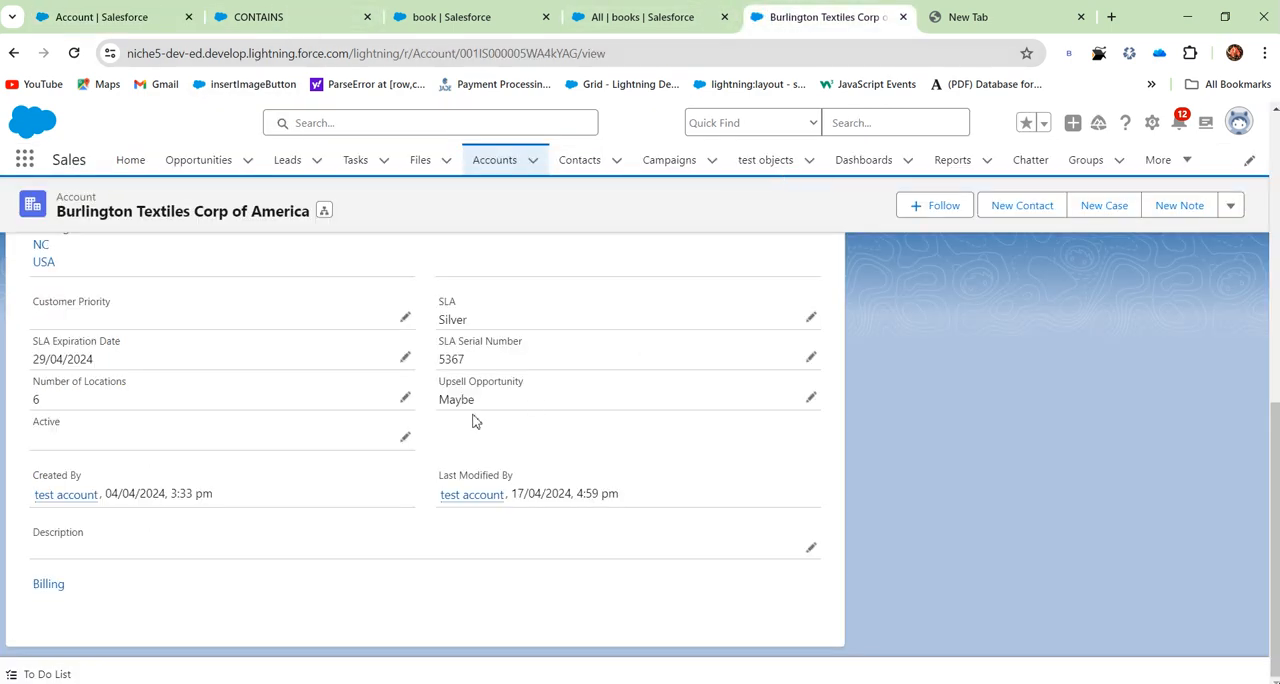
{"action": "left_click", "coordinate": [75, 53]}
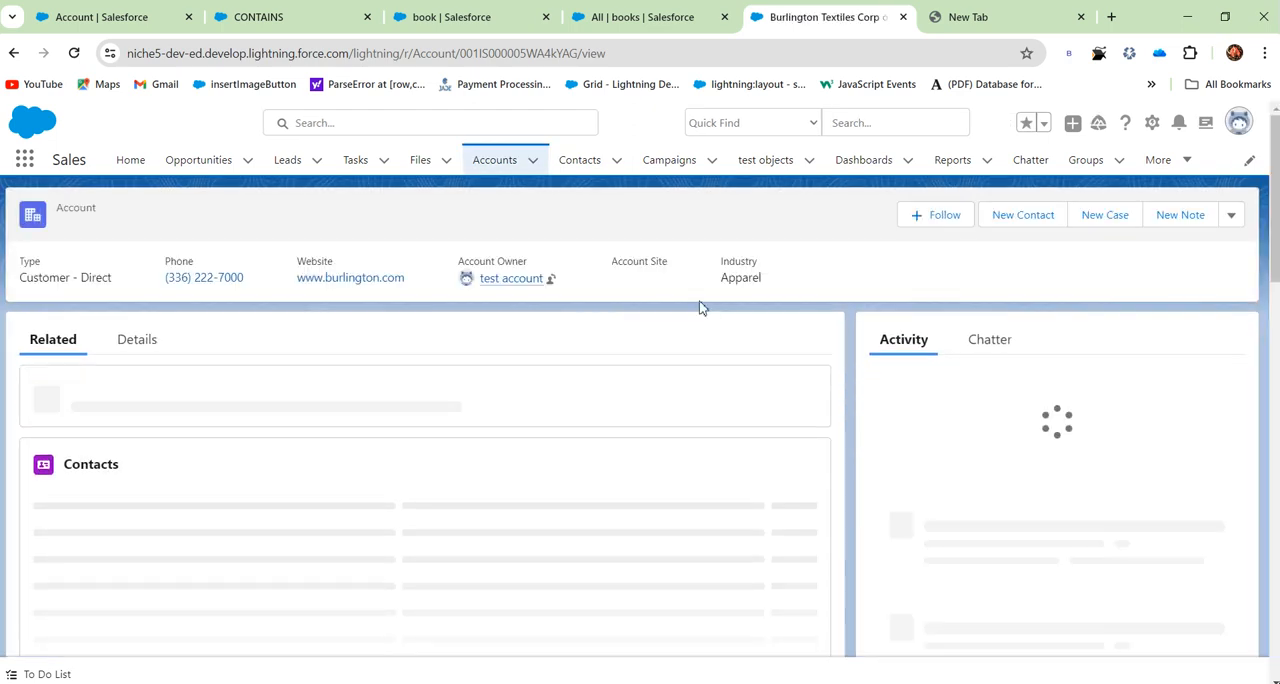
{"action": "left_click", "coordinate": [491, 157]}
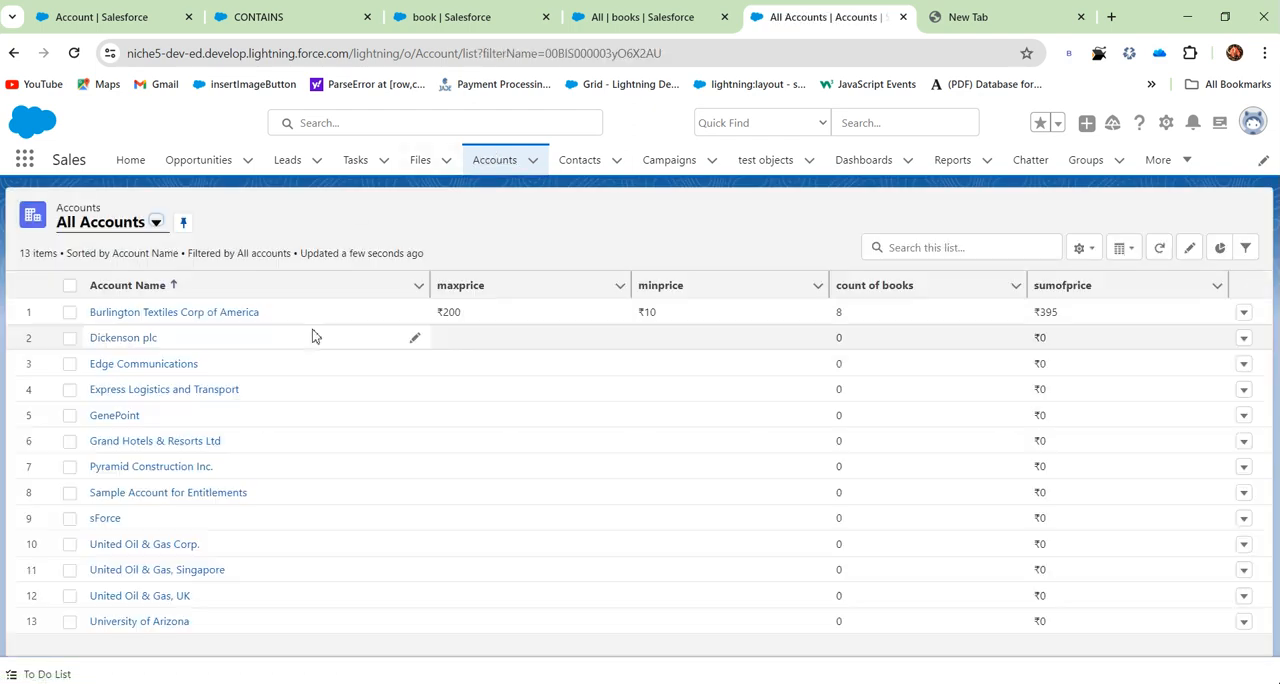
- Remove sumofprice, count of books, minprice and maxprice from the visible fields of the All Accounts list view
{"action": "left_click", "coordinate": [1092, 249]}
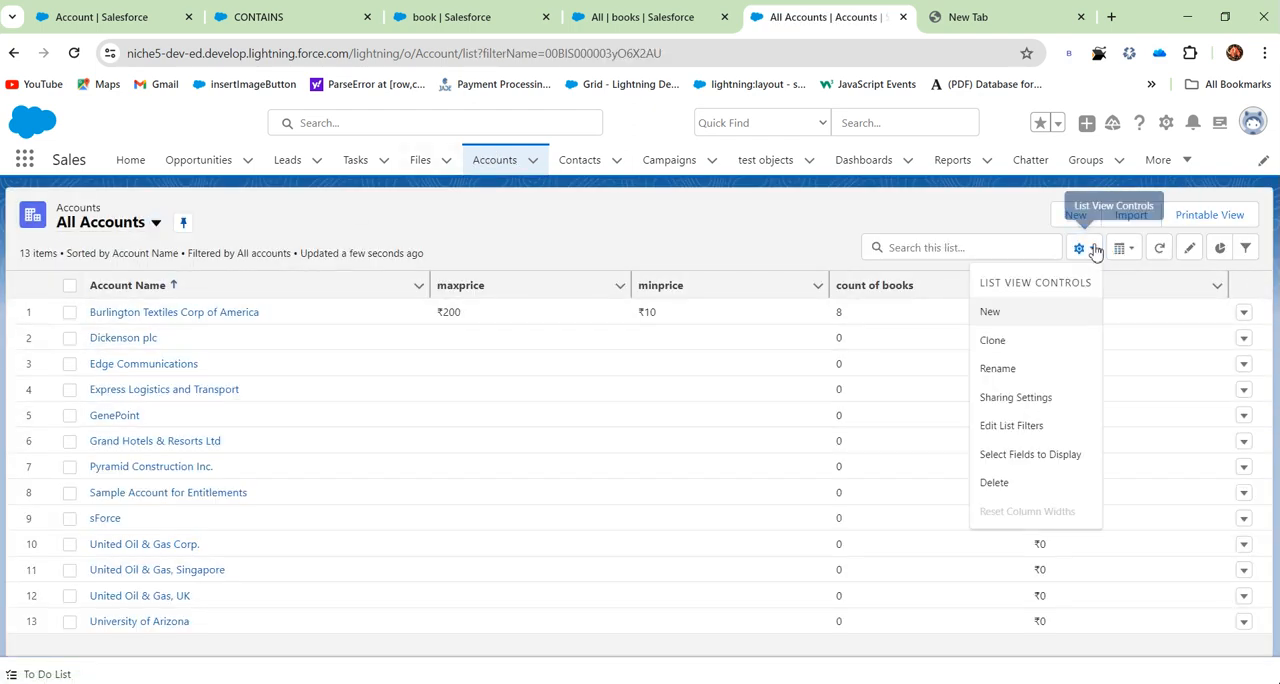
{"action": "left_click", "coordinate": [1028, 454]}
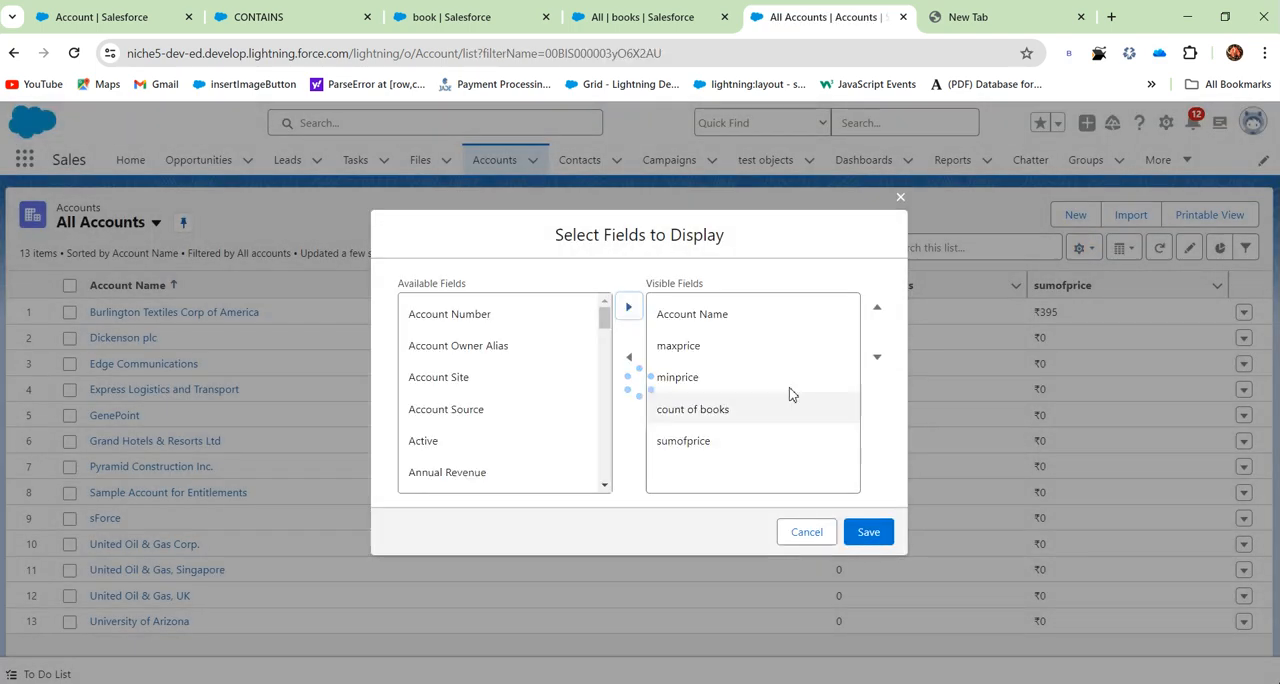
{"action": "left_click", "coordinate": [694, 440]}
{"action": "left_click", "coordinate": [629, 357]}
{"action": "left_click", "coordinate": [687, 412]}
{"action": "left_click", "coordinate": [629, 357]}
{"action": "left_click", "coordinate": [663, 378]}
{"action": "left_click", "coordinate": [629, 357]}
{"action": "left_click", "coordinate": [679, 348]}
{"action": "left_click", "coordinate": [636, 366]}
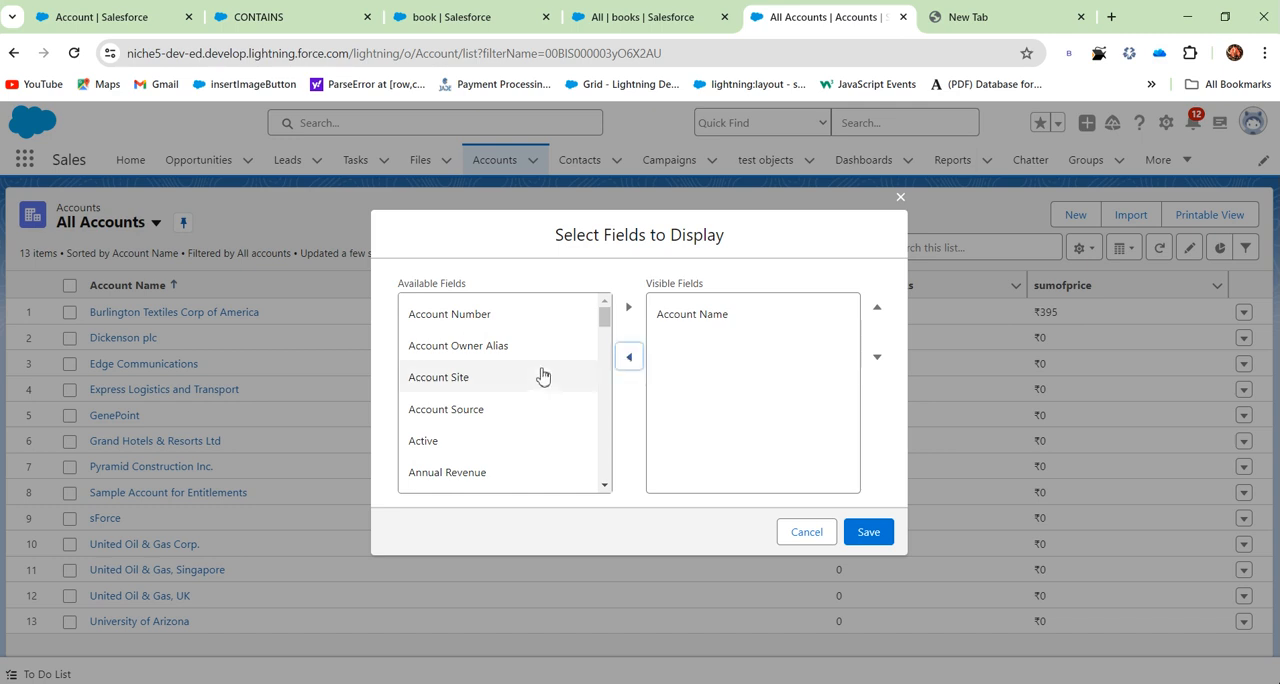
- Add no of createddays to the list view's visible fields and save the field selection
{"action": "scroll", "coordinate": [530, 400], "scroll_direction": "down", "scroll_amount": 2}
{"action": "scroll", "coordinate": [499, 450], "scroll_direction": "down", "scroll_amount": 5}
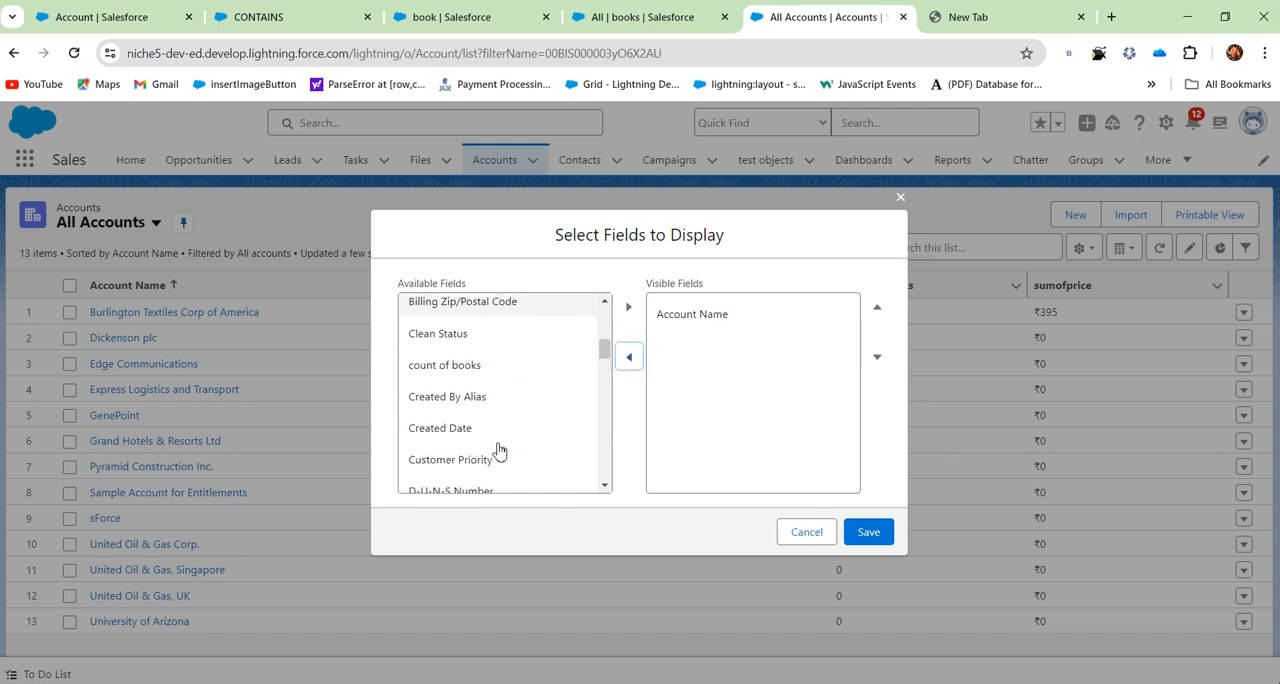
{"action": "scroll", "coordinate": [499, 450], "scroll_direction": "down", "scroll_amount": 5}
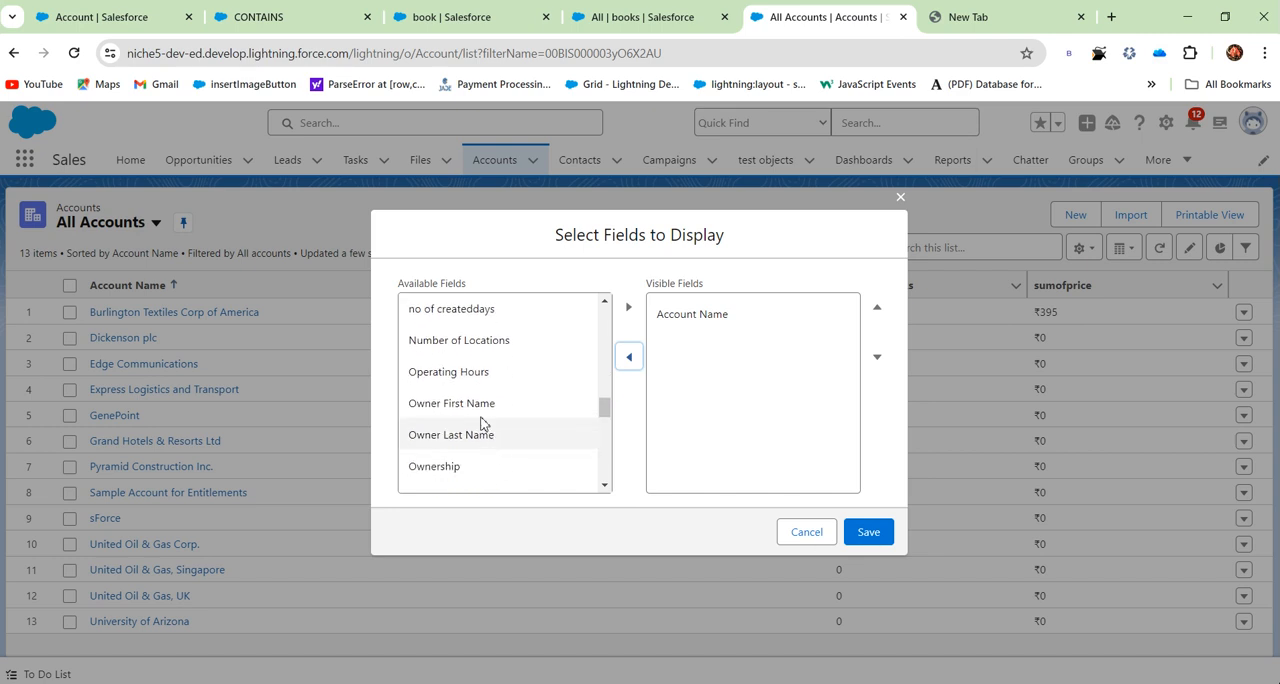
{"action": "left_click", "coordinate": [486, 312]}
{"action": "left_click", "coordinate": [628, 307]}
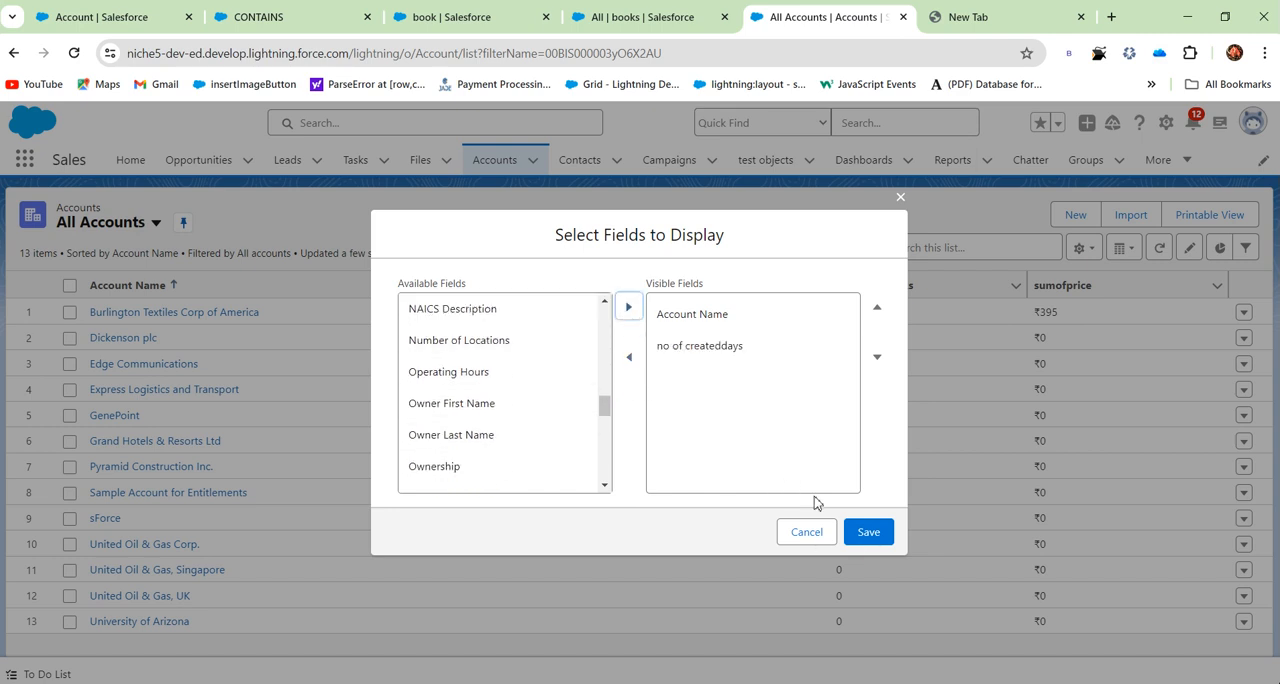
{"action": "left_click", "coordinate": [868, 534]}
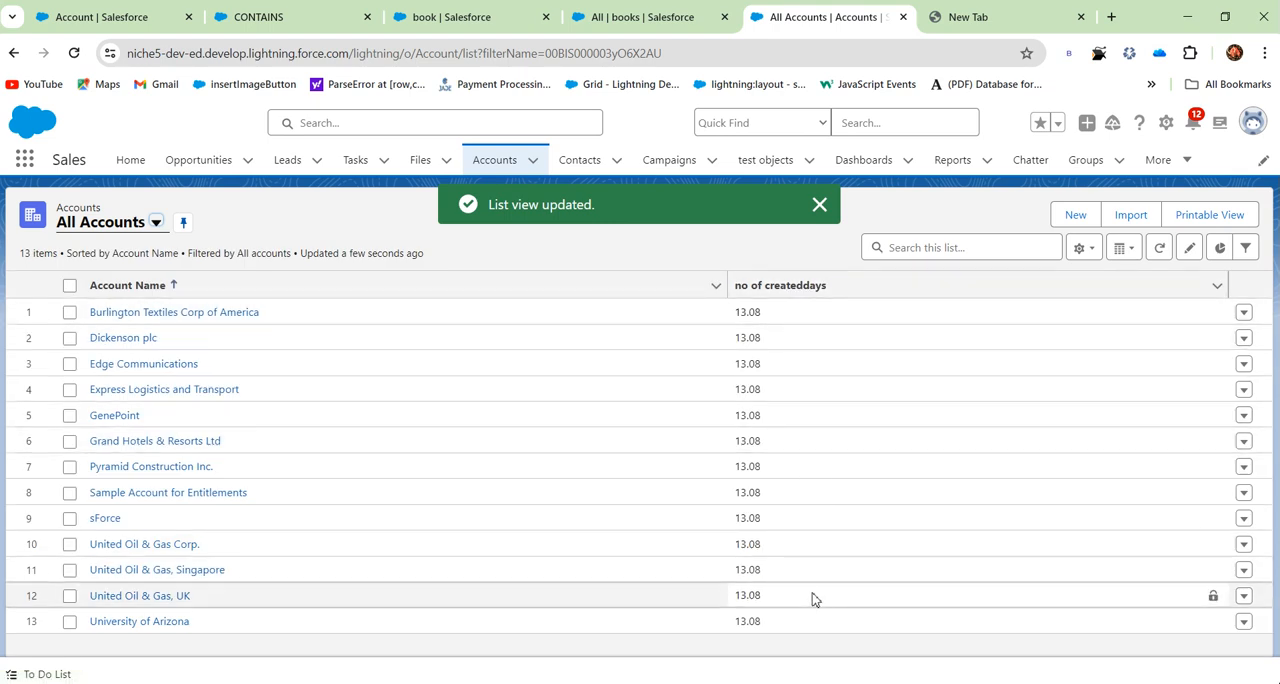
- Open the Burlington Textiles Corp of America details and check its no of createddays value against the Created By date and time
{"action": "double_click", "coordinate": [748, 312]}
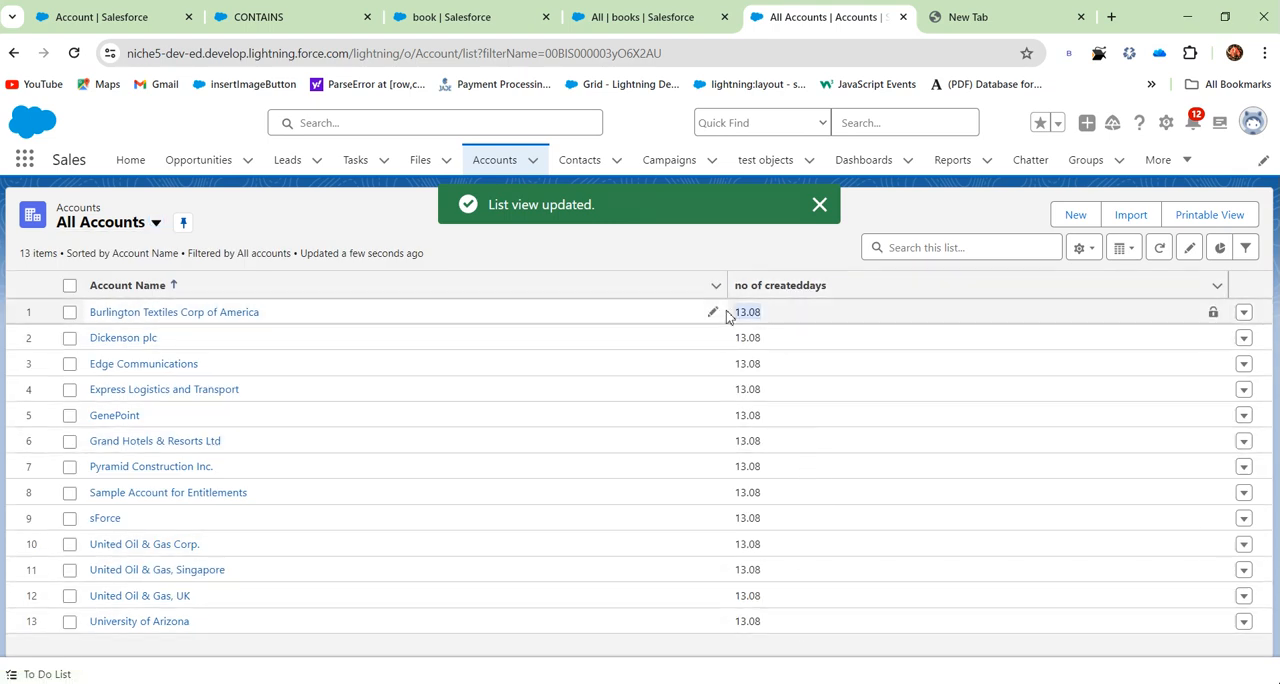
{"action": "left_click", "coordinate": [209, 313]}
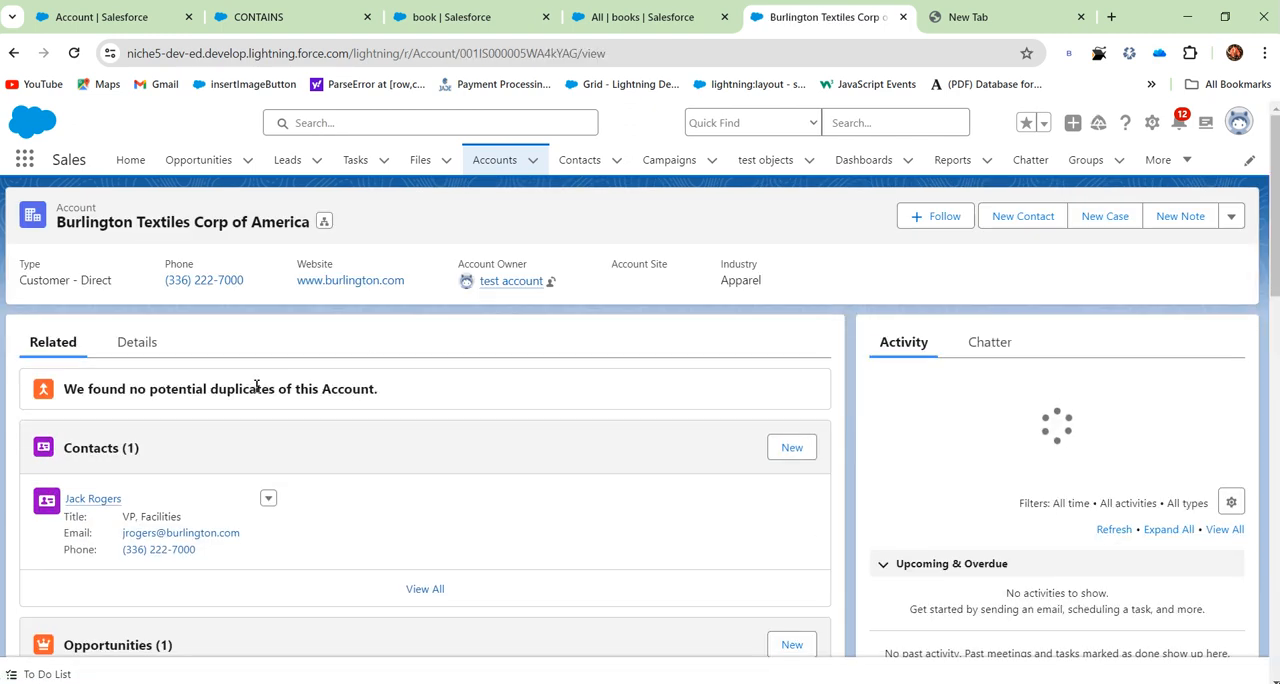
{"action": "left_click", "coordinate": [148, 350]}
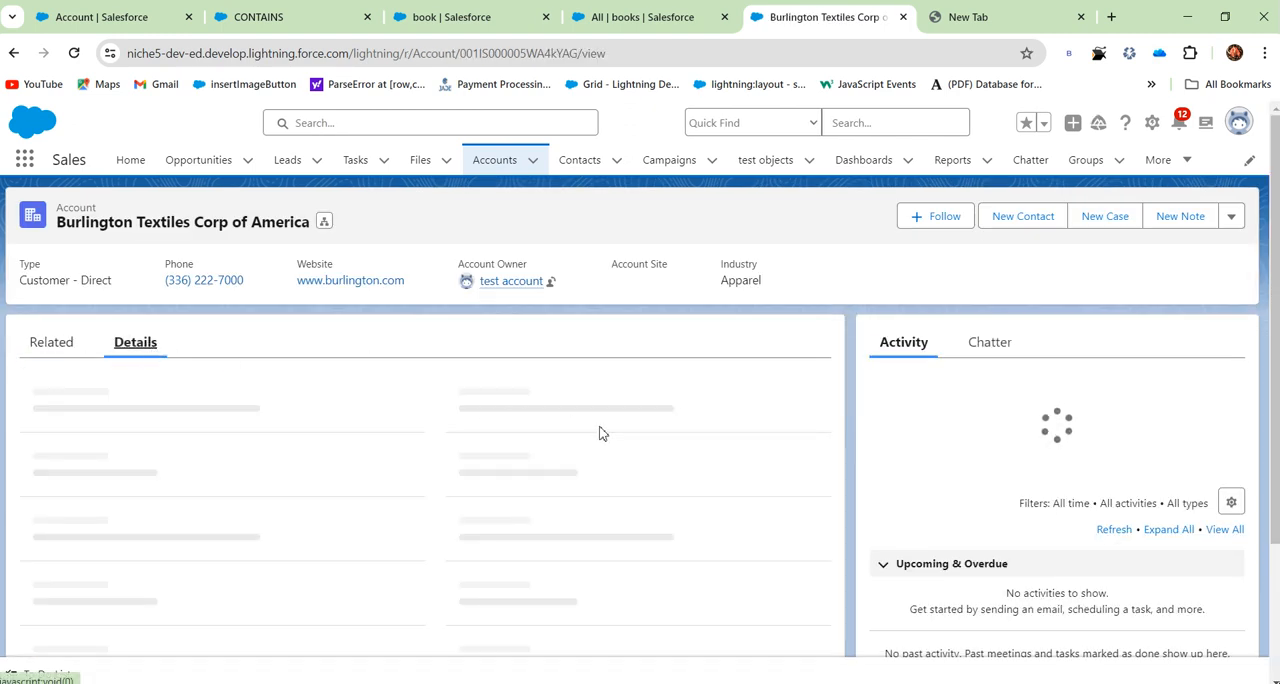
{"action": "scroll", "coordinate": [600, 433], "scroll_direction": "down", "scroll_amount": 10}
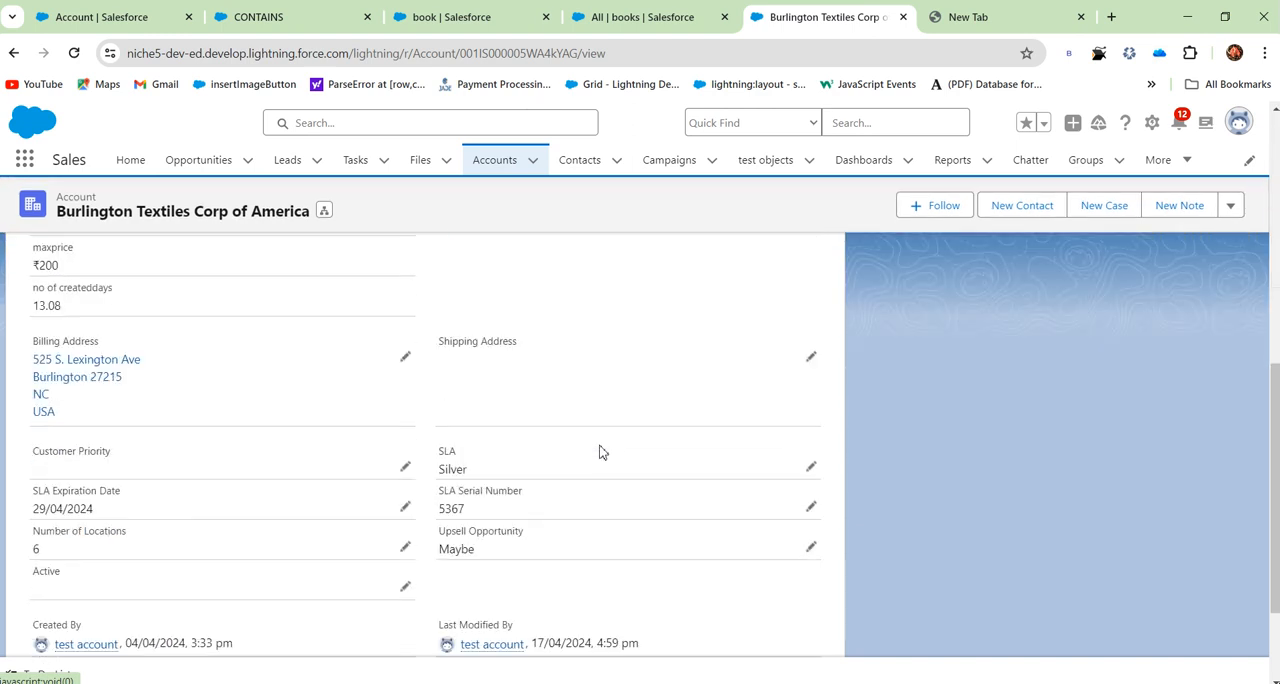
{"action": "scroll", "coordinate": [600, 452], "scroll_direction": "down", "scroll_amount": 2}
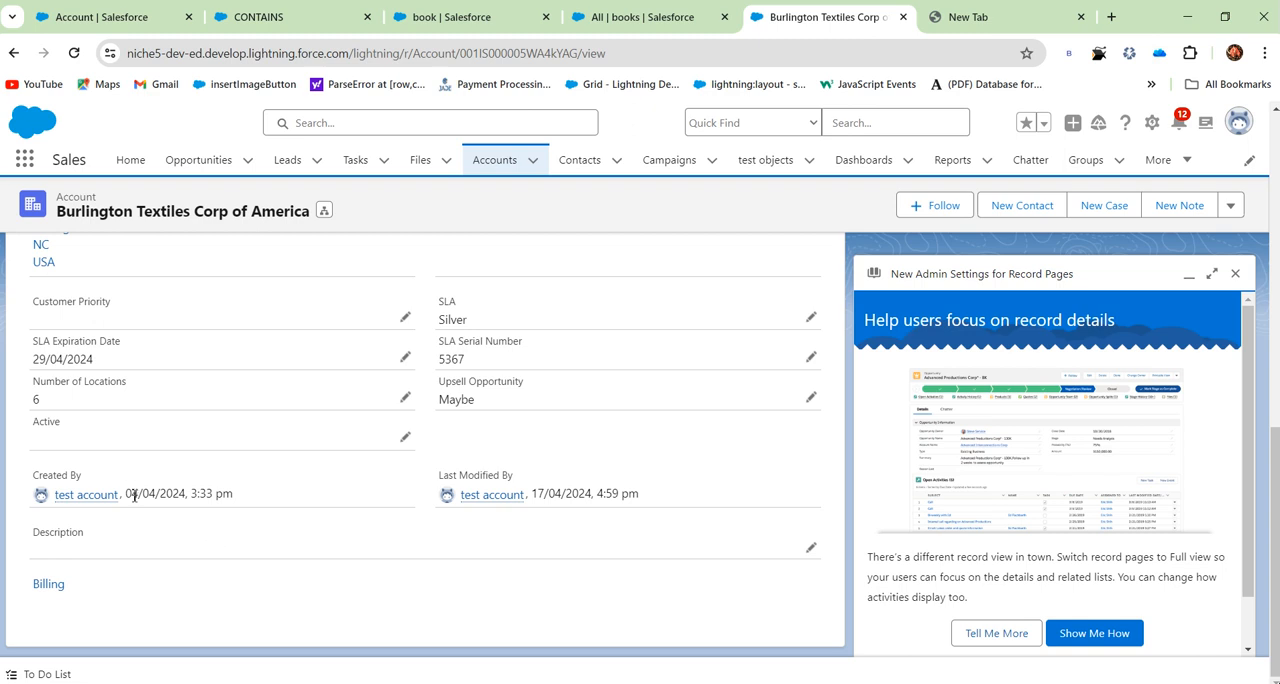
{"action": "left_click_drag", "start_coordinate": [125, 494], "coordinate": [192, 502]}
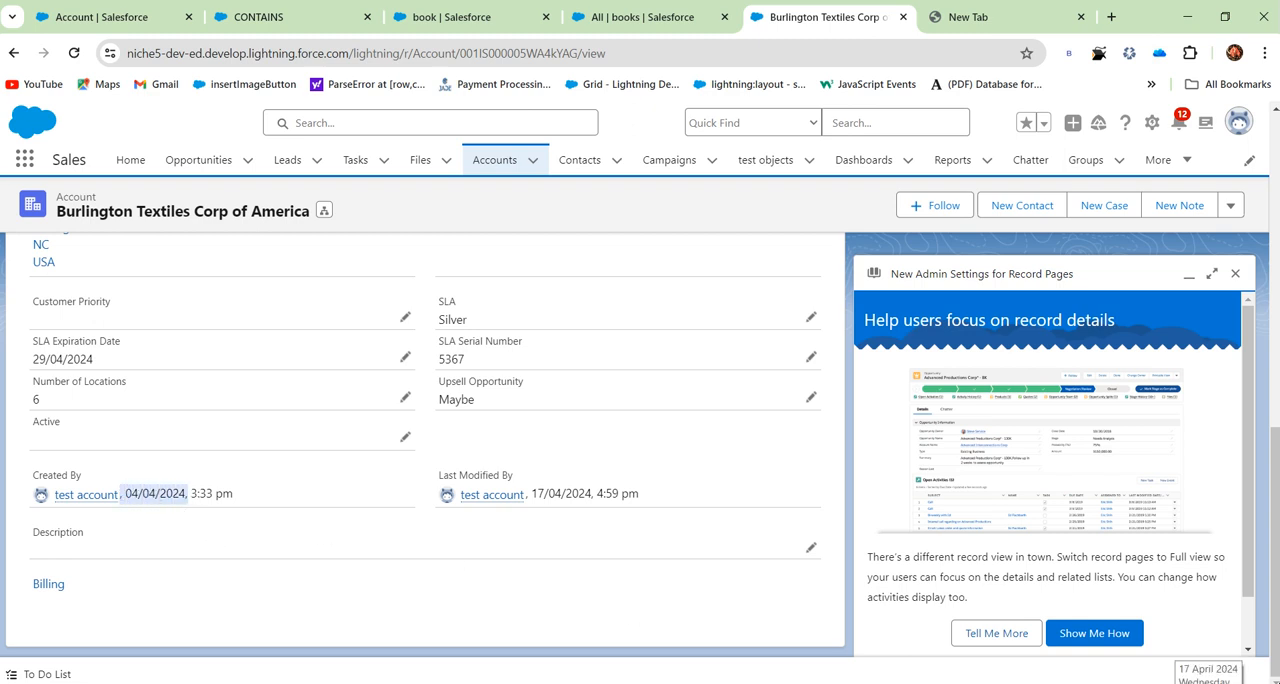
{"action": "left_click", "coordinate": [200, 517]}
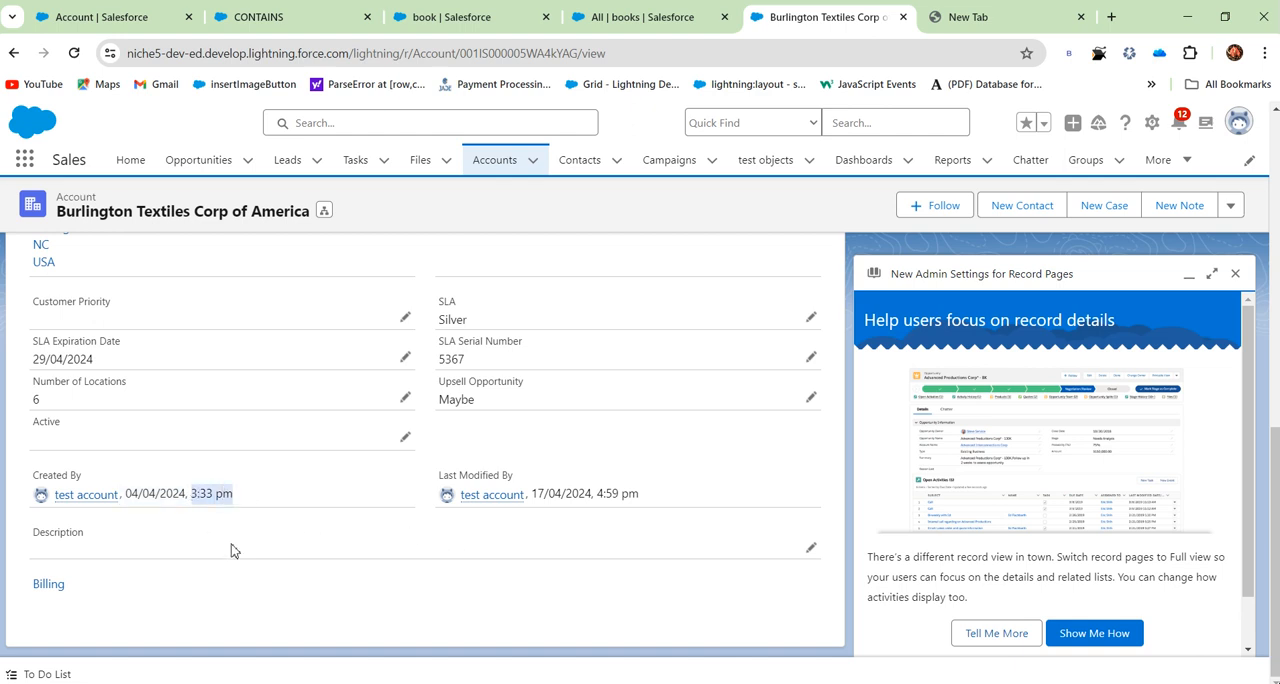
- Return to the All Accounts list, dismiss the record pages admin prompt, and review the no of createddays values for all accounts
{"action": "scroll", "coordinate": [583, 429], "scroll_direction": "up", "scroll_amount": 5}
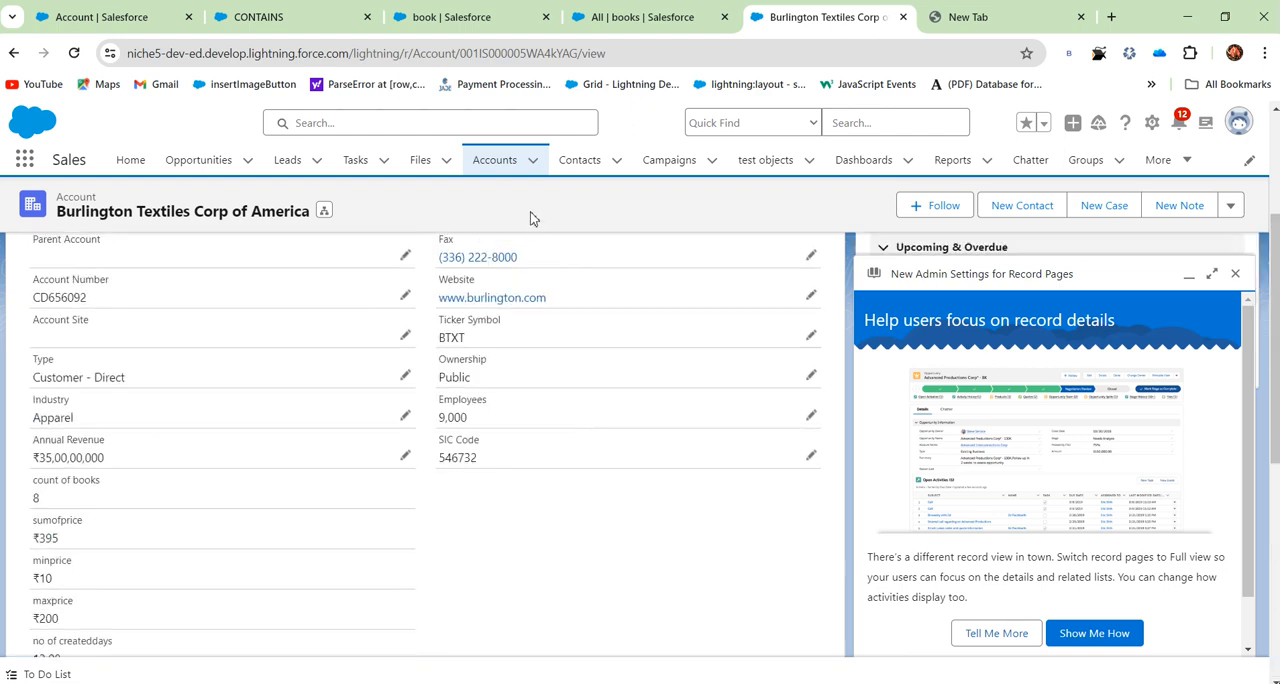
{"action": "left_click", "coordinate": [506, 158]}
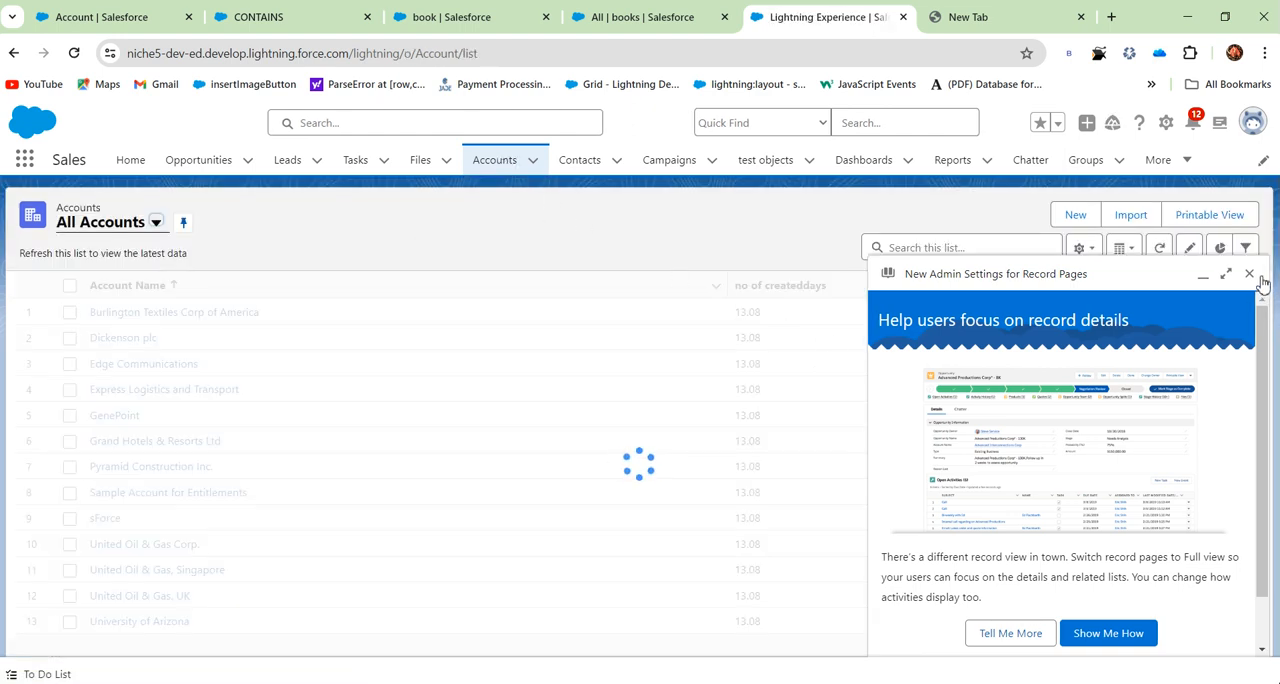
{"action": "left_click", "coordinate": [1250, 274]}
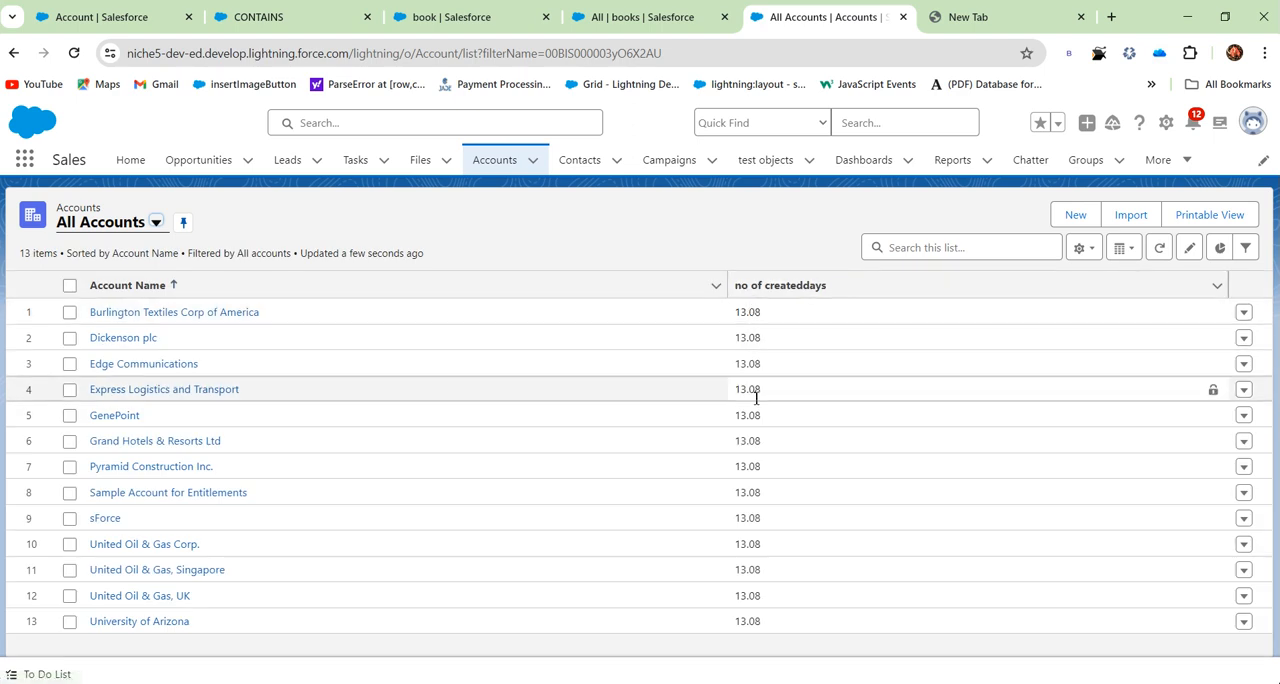
{"action": "left_click_drag", "start_coordinate": [764, 314], "coordinate": [770, 642]}
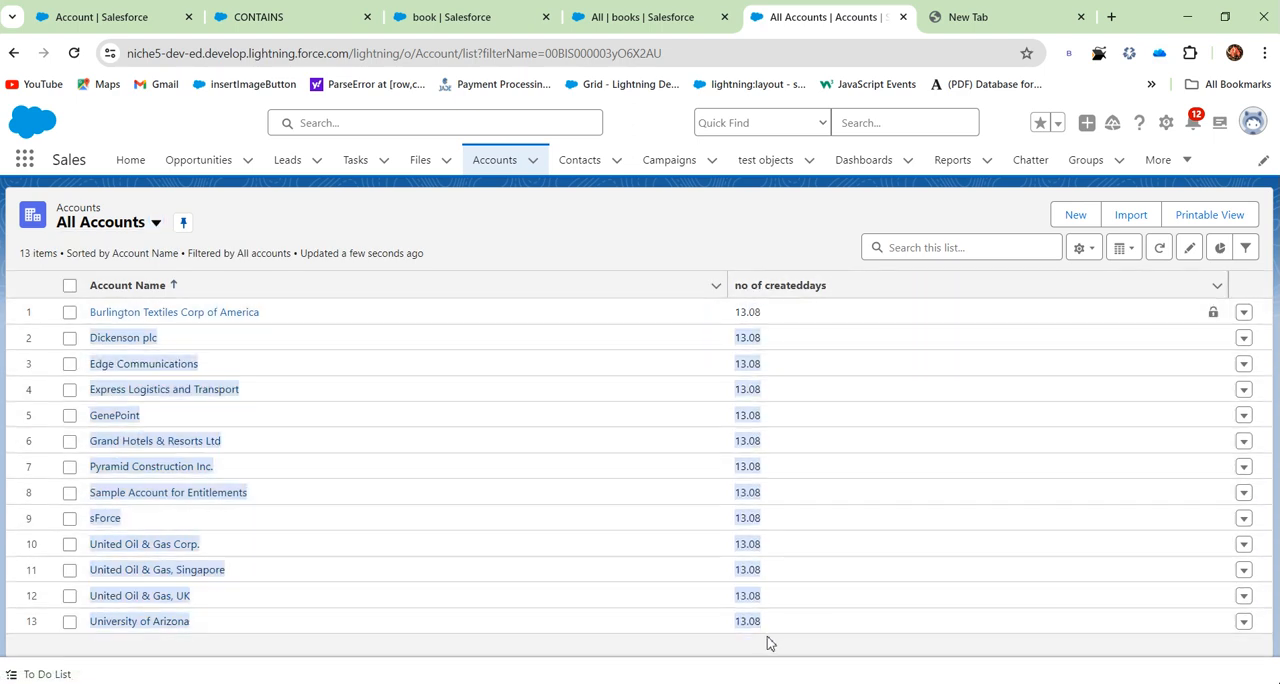
{"action": "left_click", "coordinate": [755, 616]}
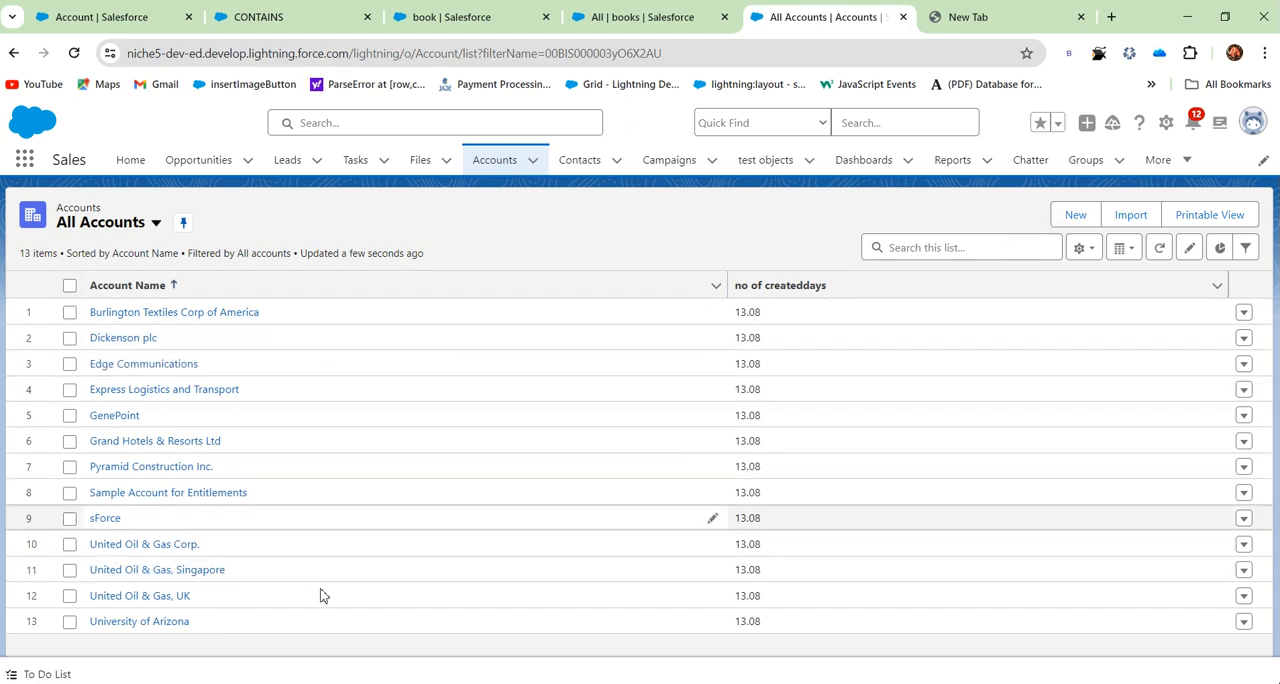
- Create a new account named testaccounnt and save it, leaving the other fields at their defaults
{"action": "left_click", "coordinate": [1075, 216]}
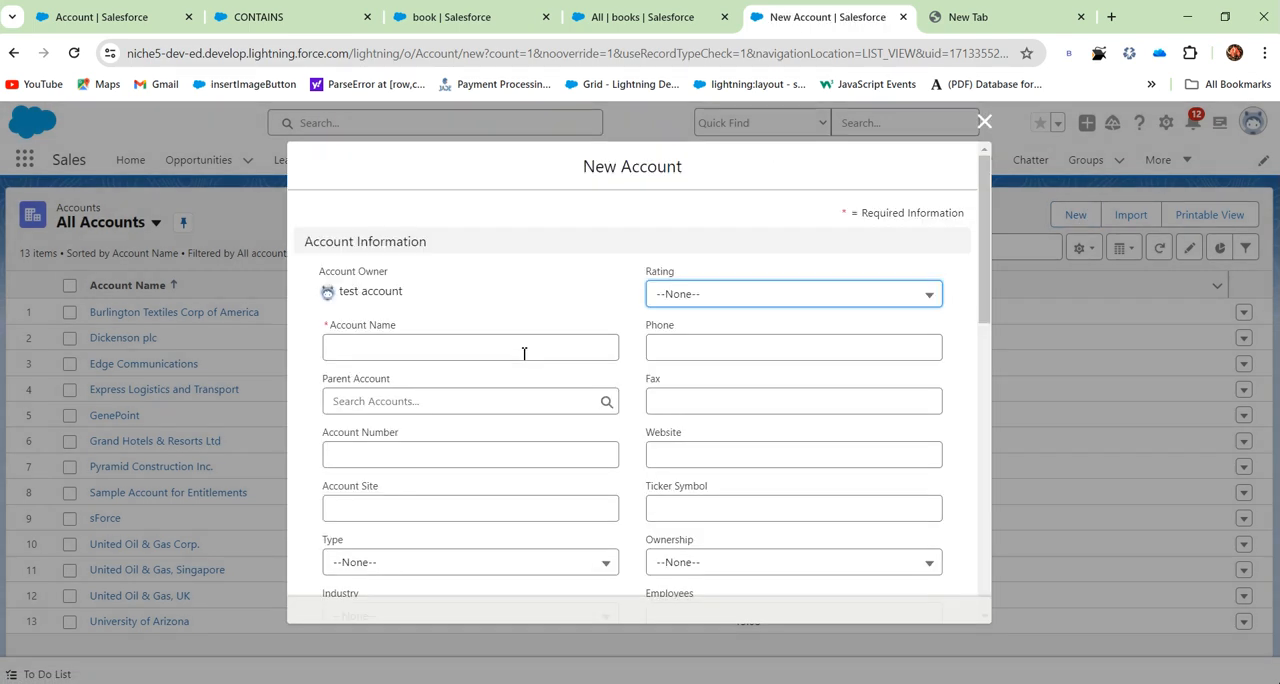
{"action": "left_click", "coordinate": [435, 343]}
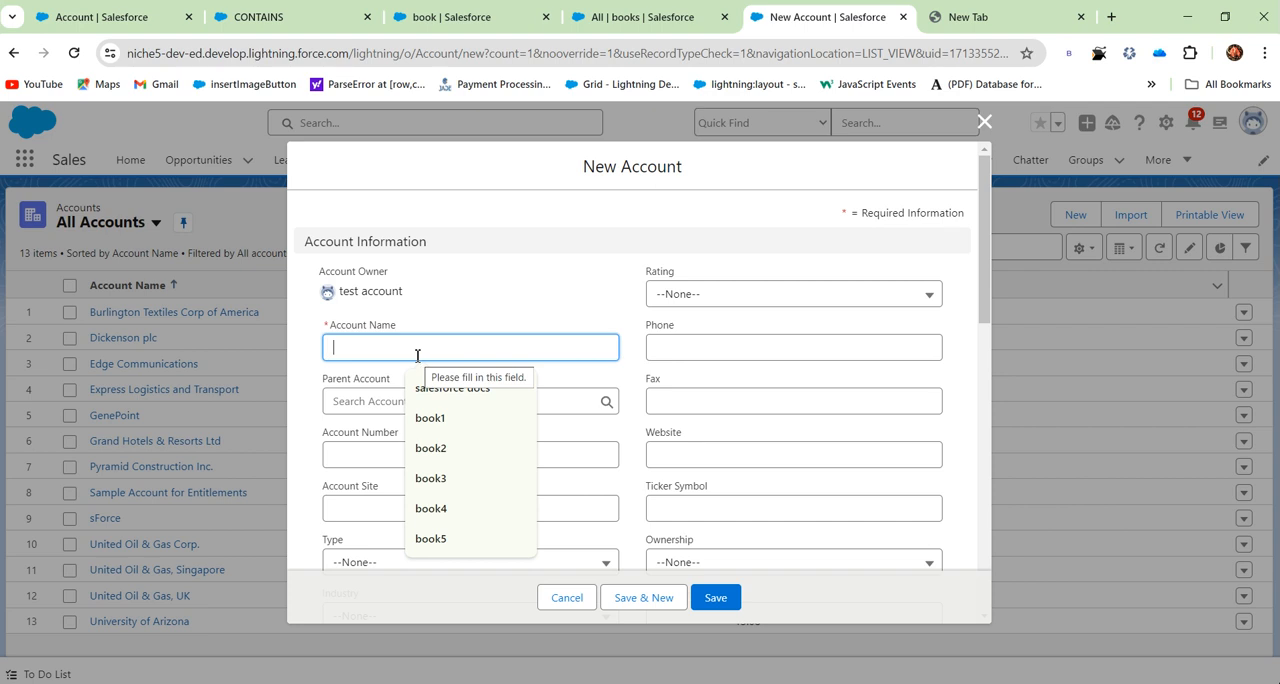
{"action": "type", "text": "testaccounnt"}
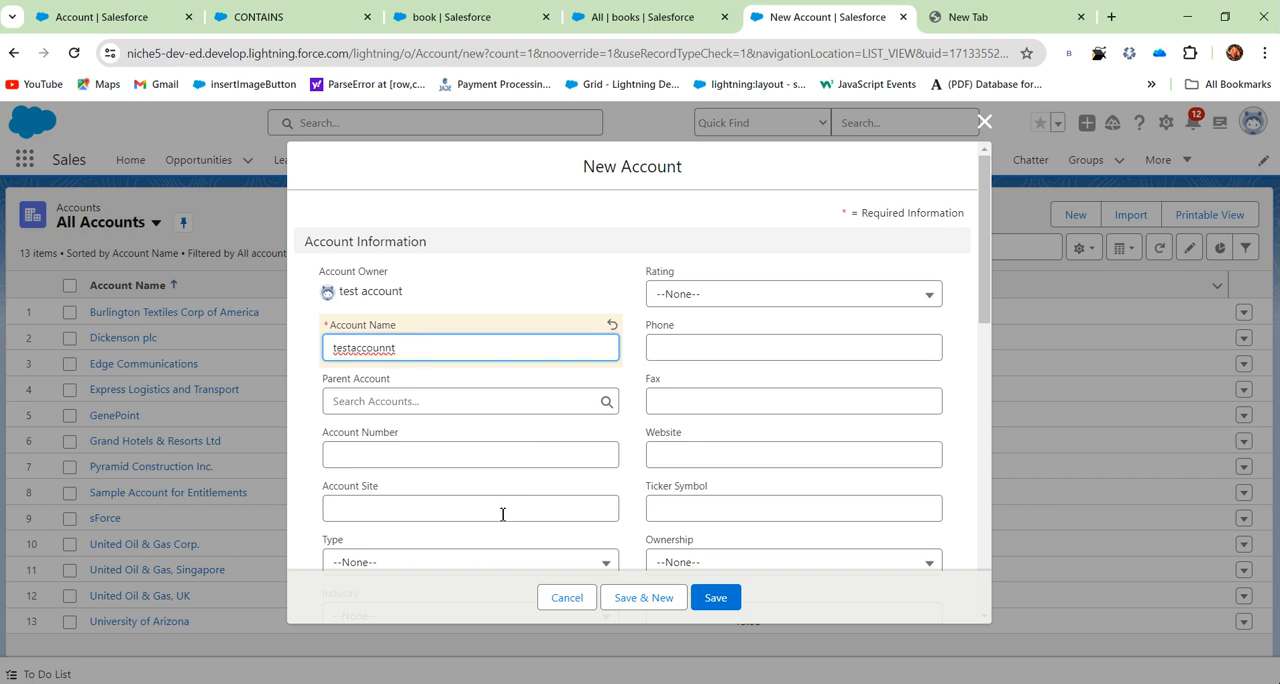
{"action": "scroll", "coordinate": [501, 514], "scroll_direction": "down", "scroll_amount": 10}
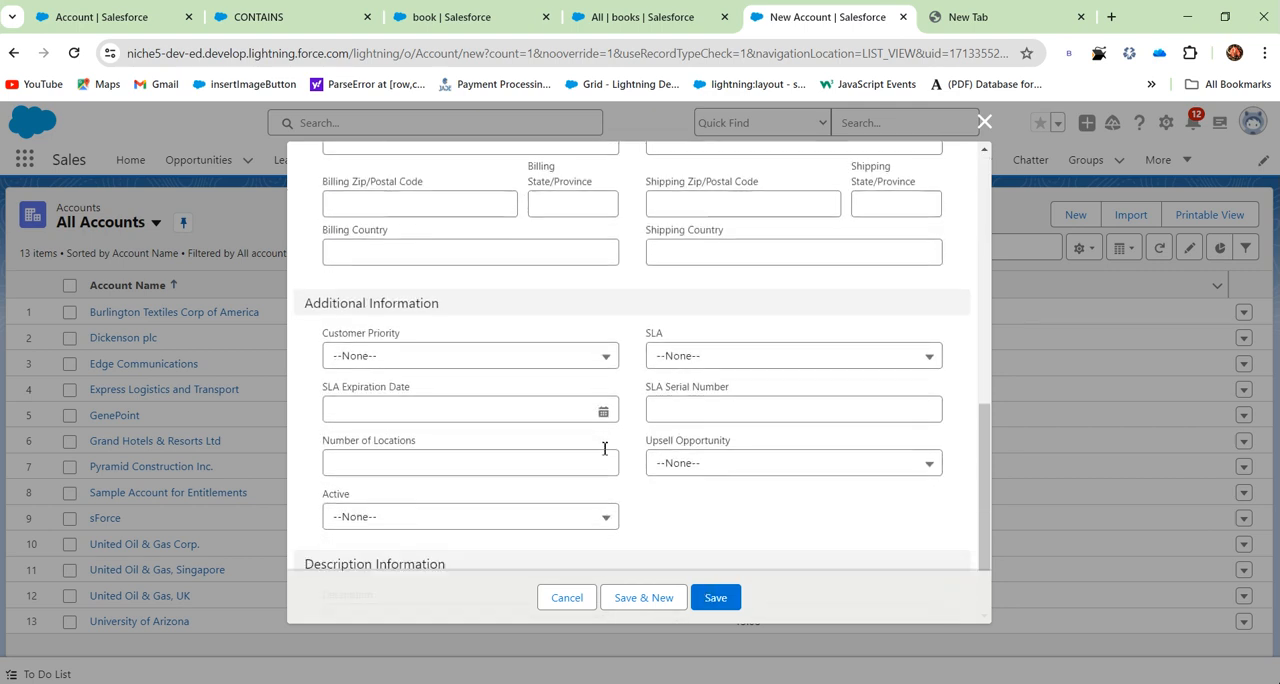
{"action": "scroll", "coordinate": [599, 442], "scroll_direction": "down", "scroll_amount": 1}
{"action": "left_click", "coordinate": [716, 598]}
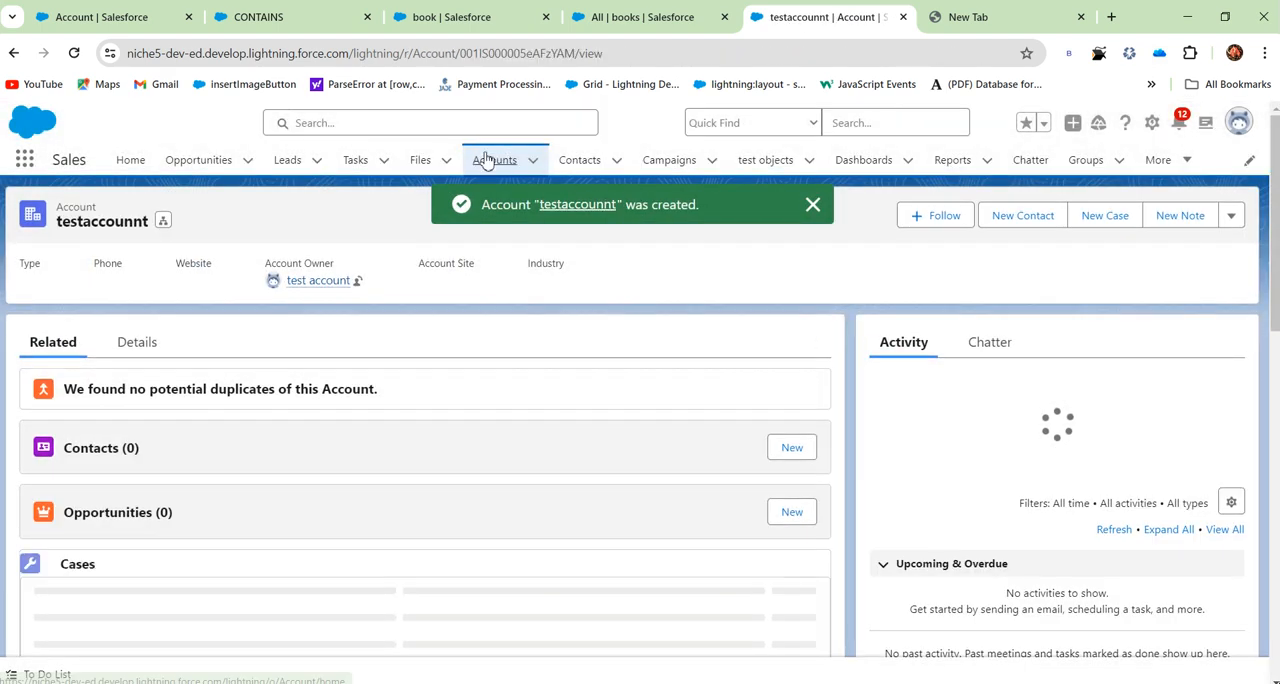
- Return to the All Accounts list, check testaccounnt's no of createddays value, and reload the list
{"action": "left_click", "coordinate": [489, 160]}
{"action": "scroll", "coordinate": [571, 447], "scroll_direction": "down", "scroll_amount": 1}
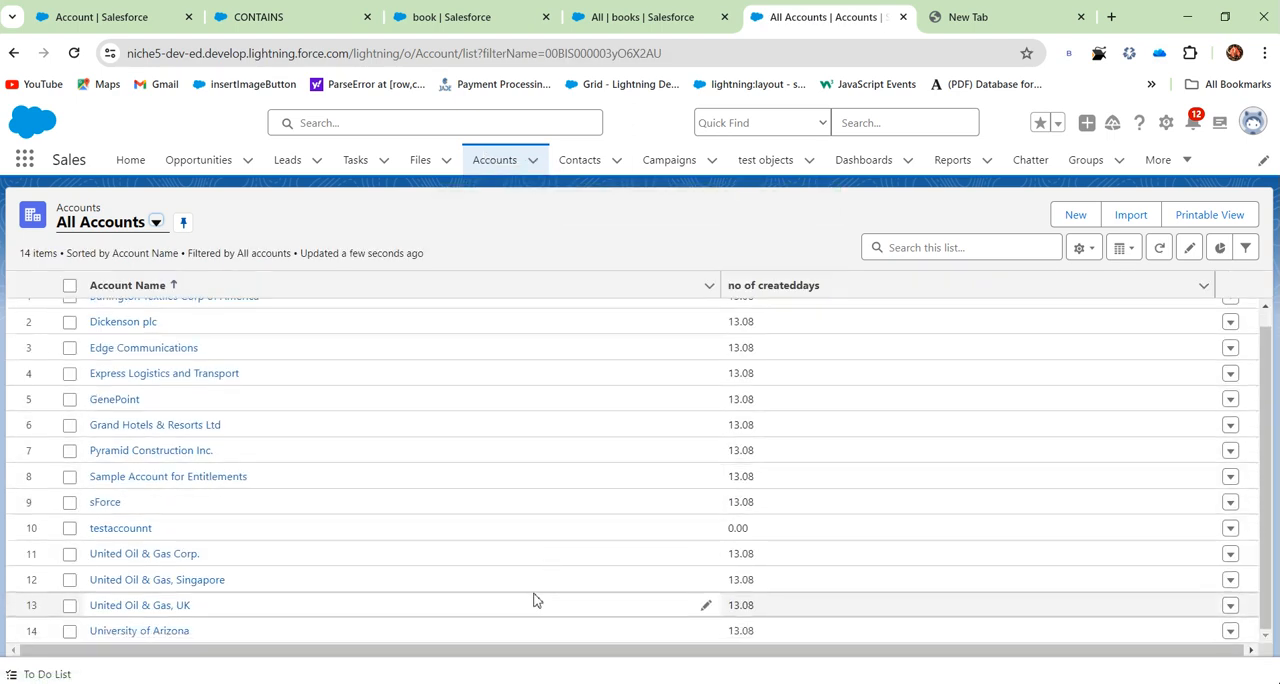
{"action": "left_click_drag", "start_coordinate": [756, 534], "coordinate": [731, 529]}
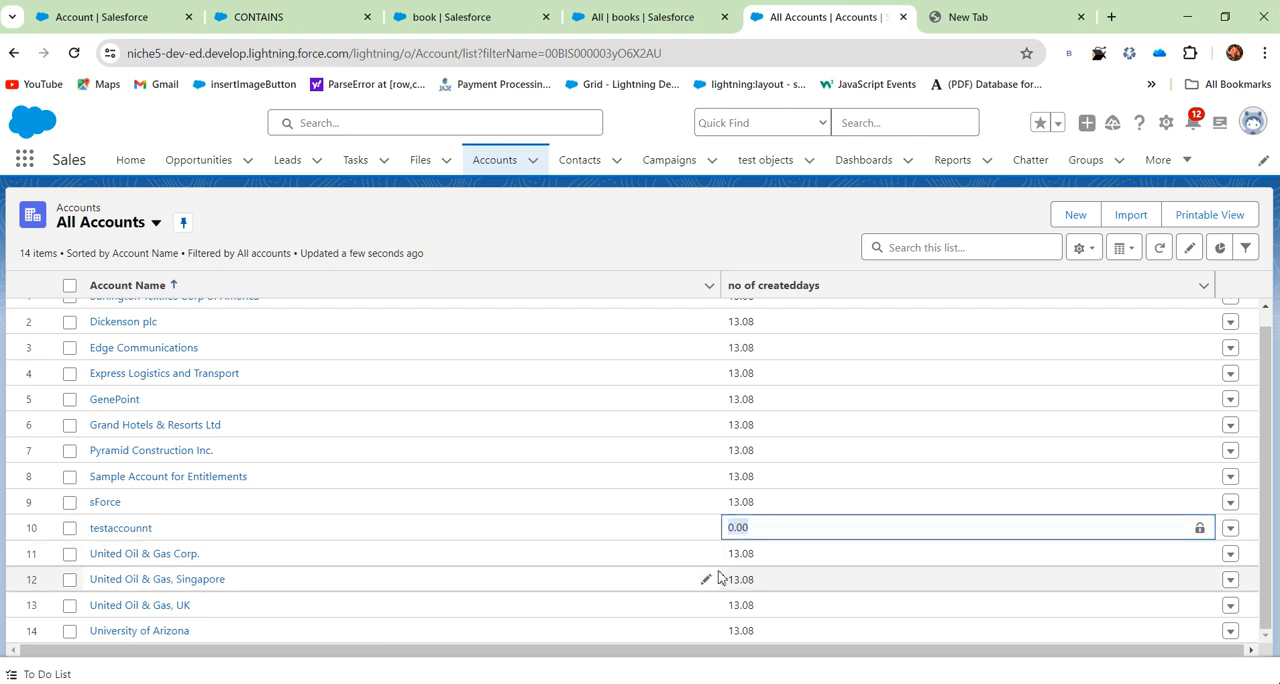
{"action": "left_click", "coordinate": [73, 53]}
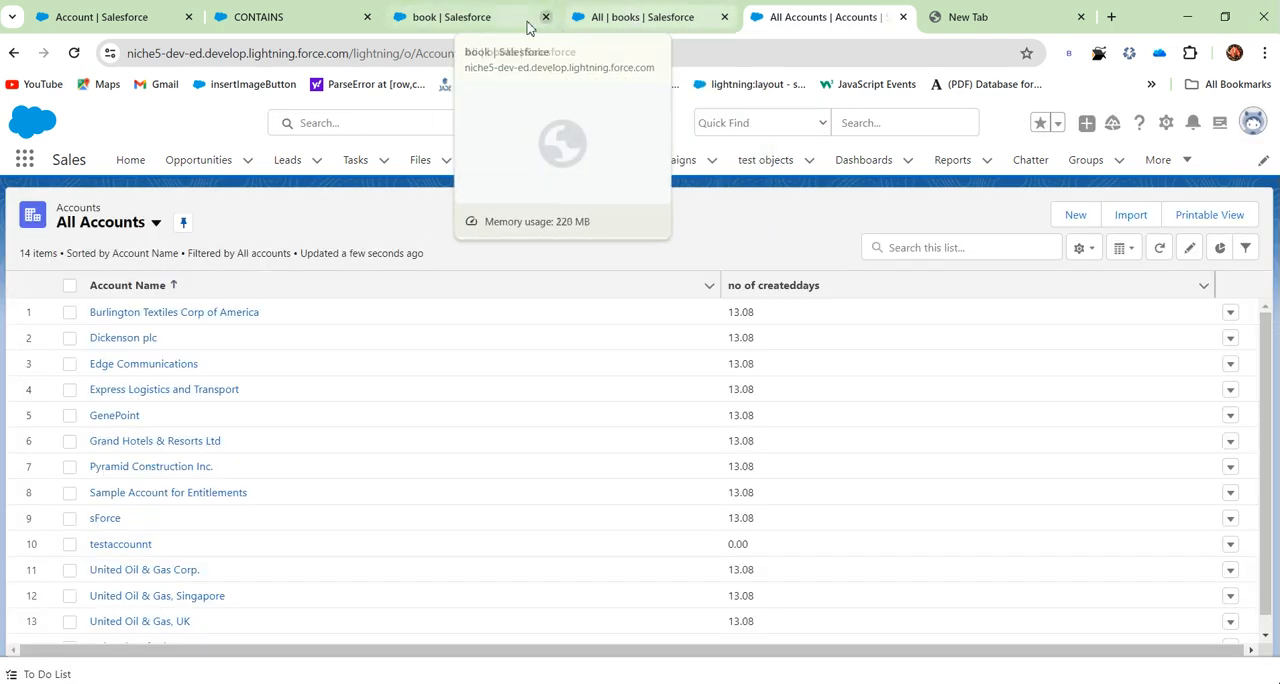
{"action": "left_click", "coordinate": [165, 12]}
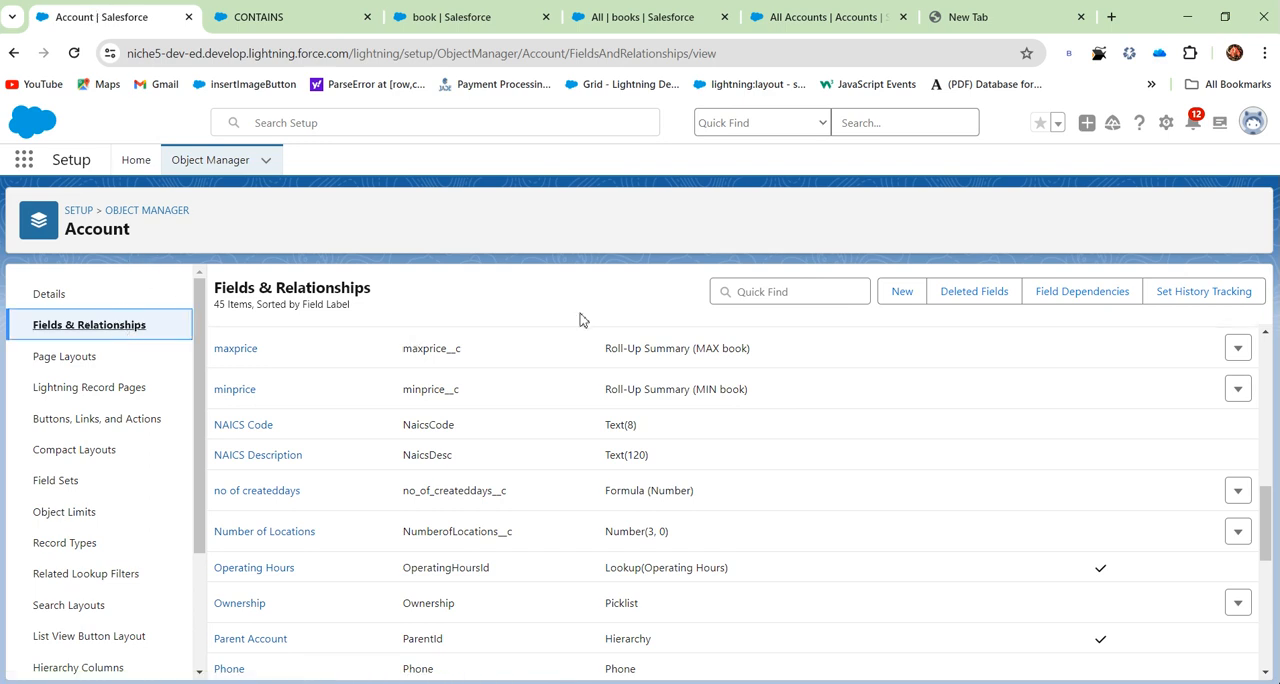
{"action": "left_click", "coordinate": [903, 292]}
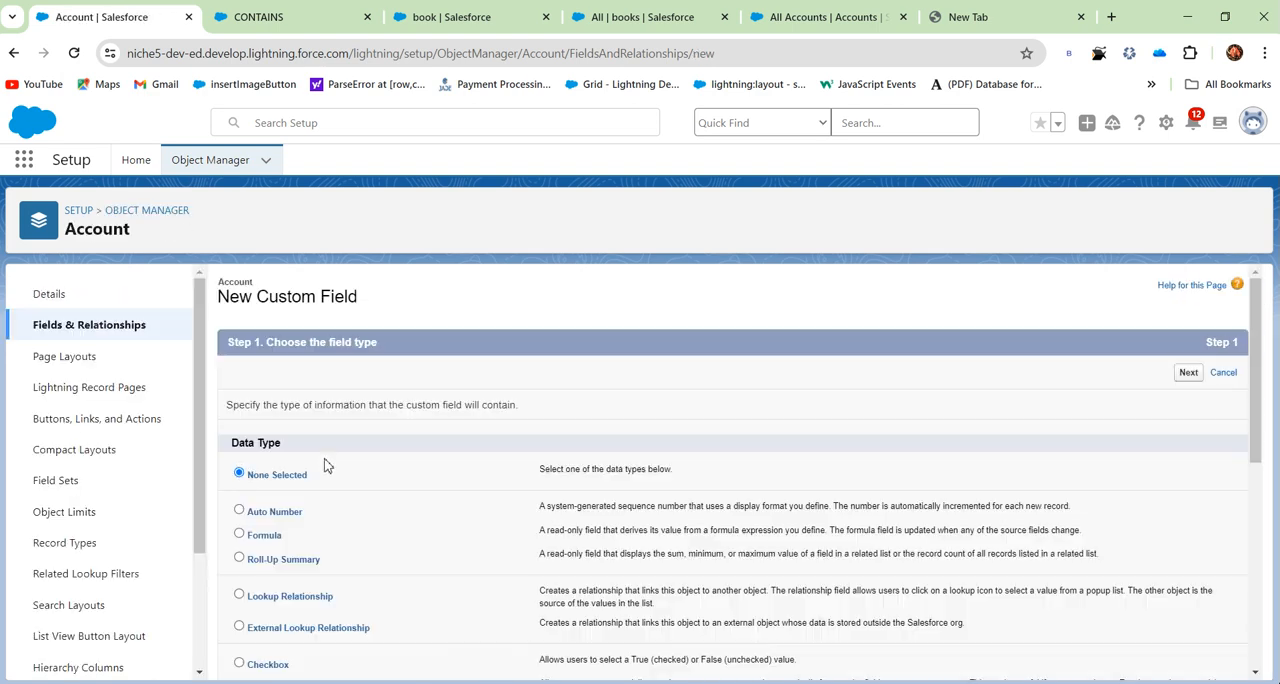
{"action": "left_click", "coordinate": [240, 534]}
{"action": "left_click", "coordinate": [1192, 378]}
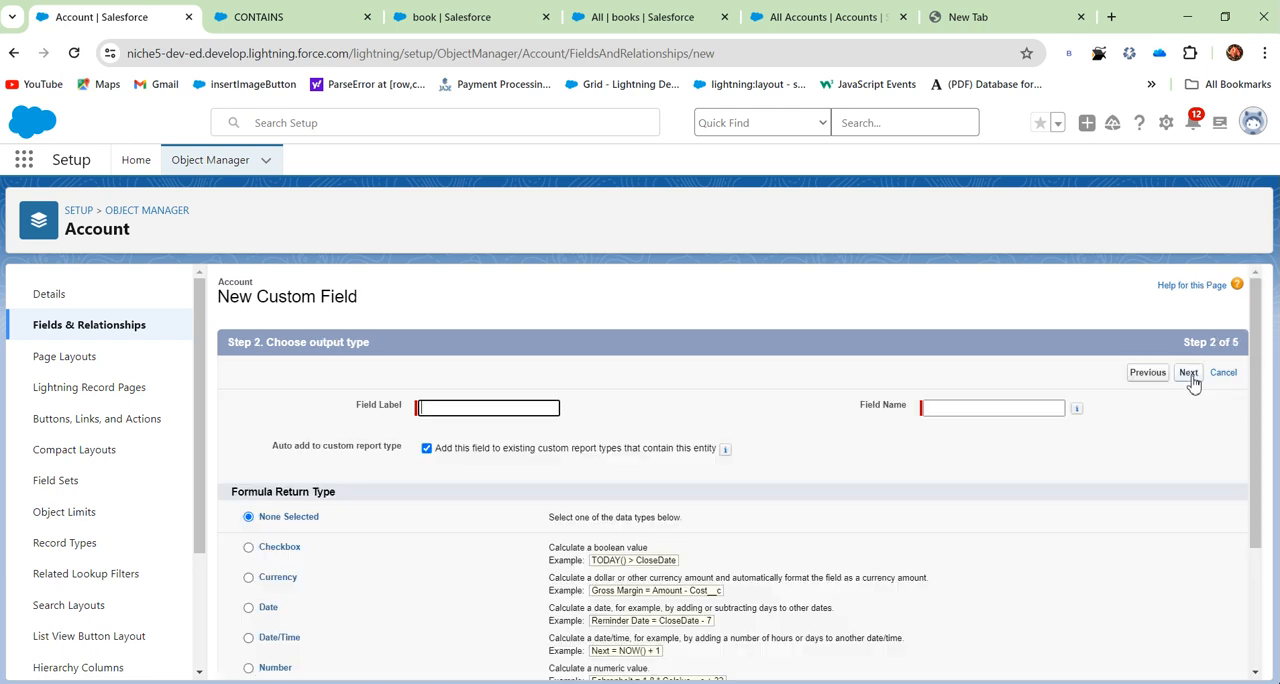
{"action": "scroll", "coordinate": [326, 595], "scroll_direction": "down", "scroll_amount": 2}
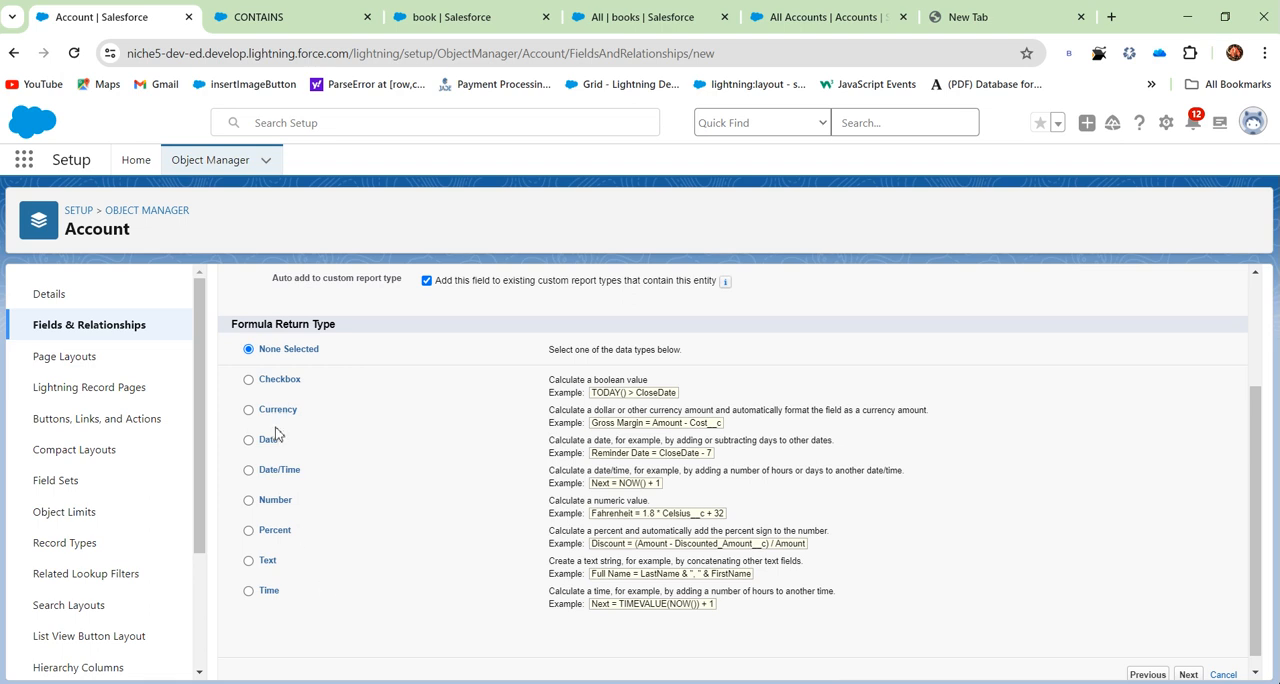
{"action": "left_click", "coordinate": [248, 500]}
{"action": "scroll", "coordinate": [1064, 432], "scroll_direction": "up", "scroll_amount": 2}
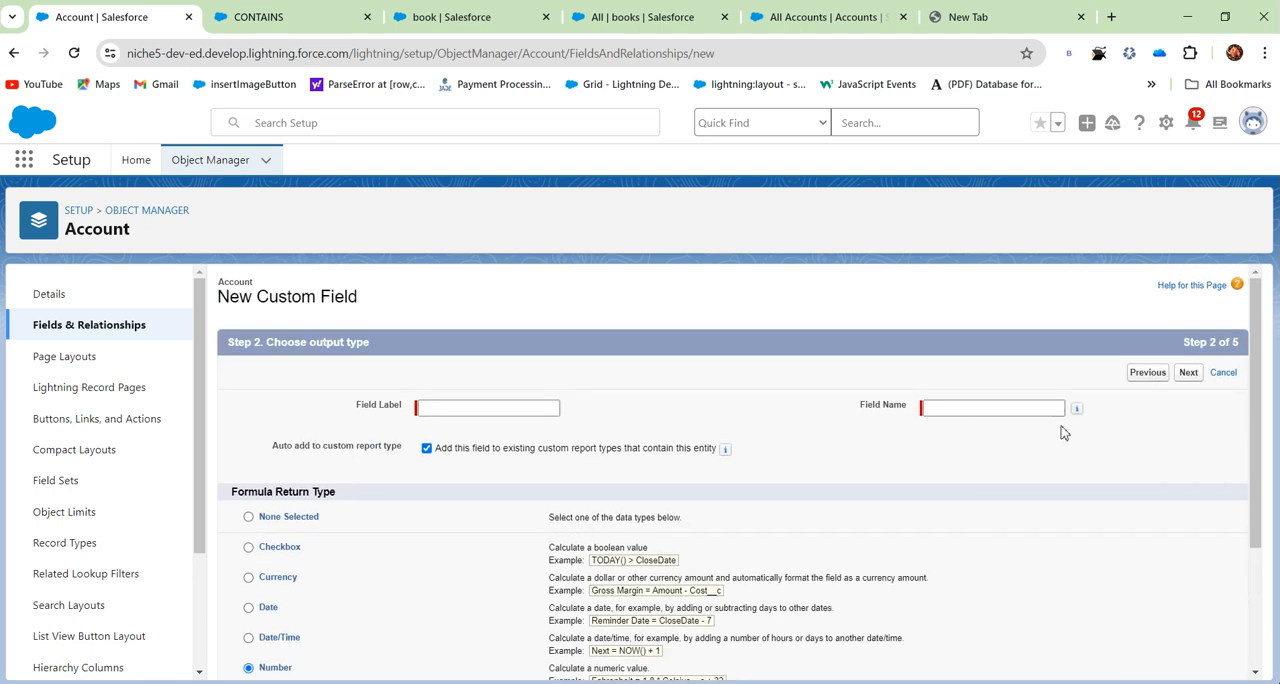
{"action": "left_click", "coordinate": [455, 410]}
{"action": "left_click", "coordinate": [489, 447]}
{"action": "left_click", "coordinate": [1192, 380]}
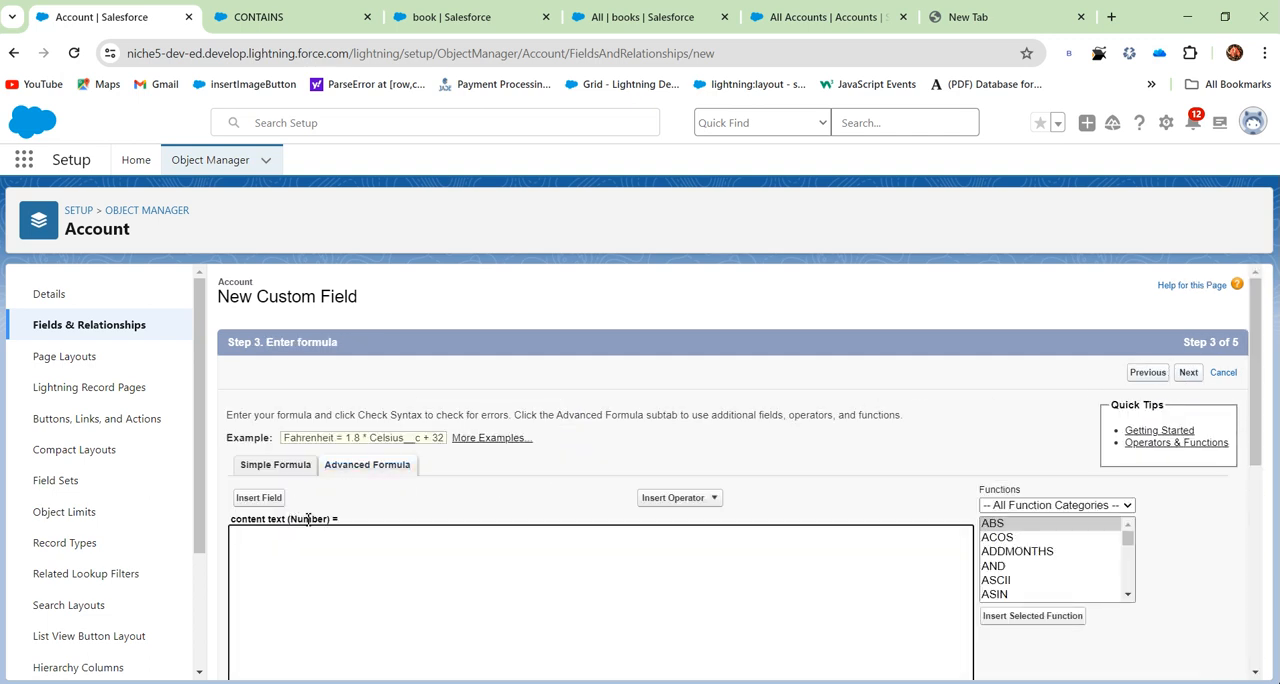
{"action": "left_click", "coordinate": [274, 500]}
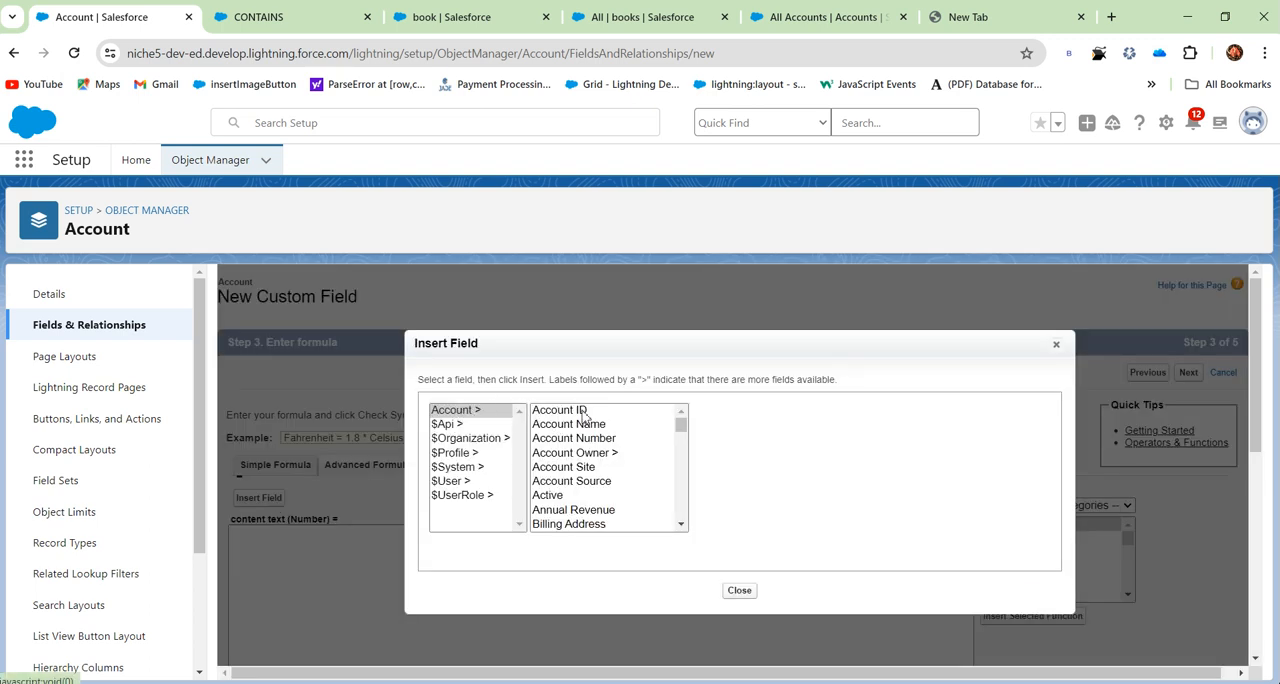
{"action": "scroll", "coordinate": [578, 437], "scroll_direction": "down", "scroll_amount": 15}
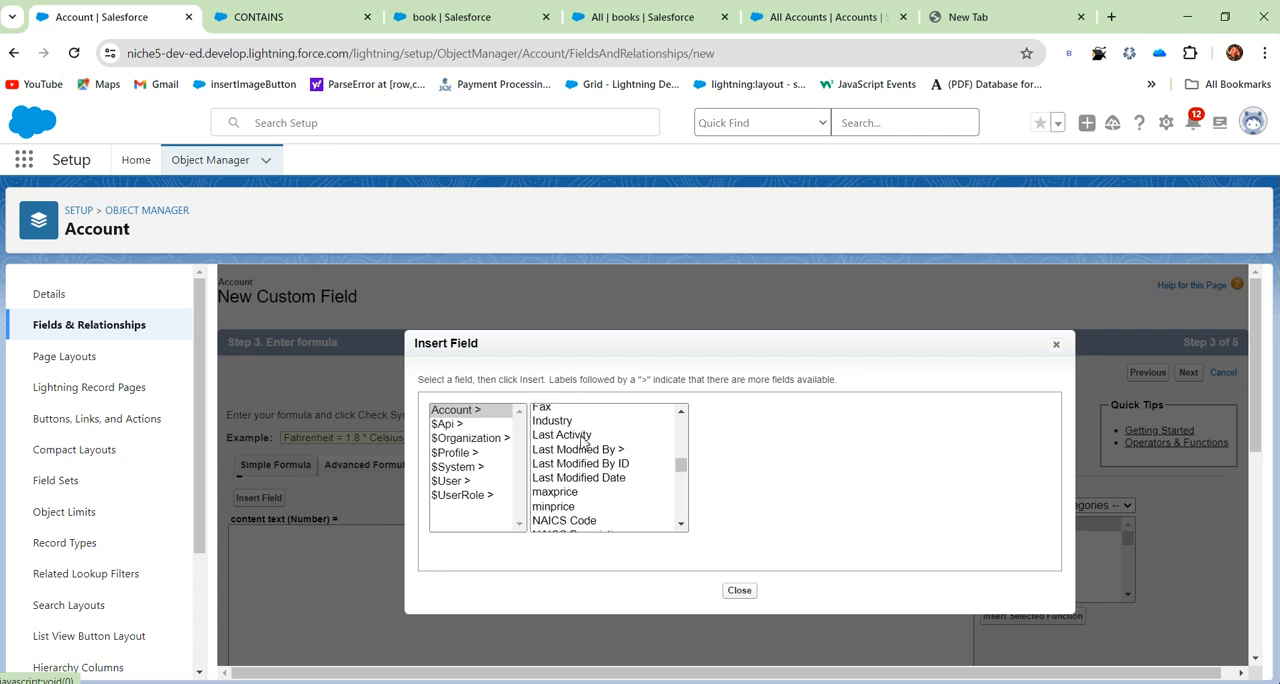
{"action": "scroll", "coordinate": [583, 455], "scroll_direction": "down", "scroll_amount": 3}
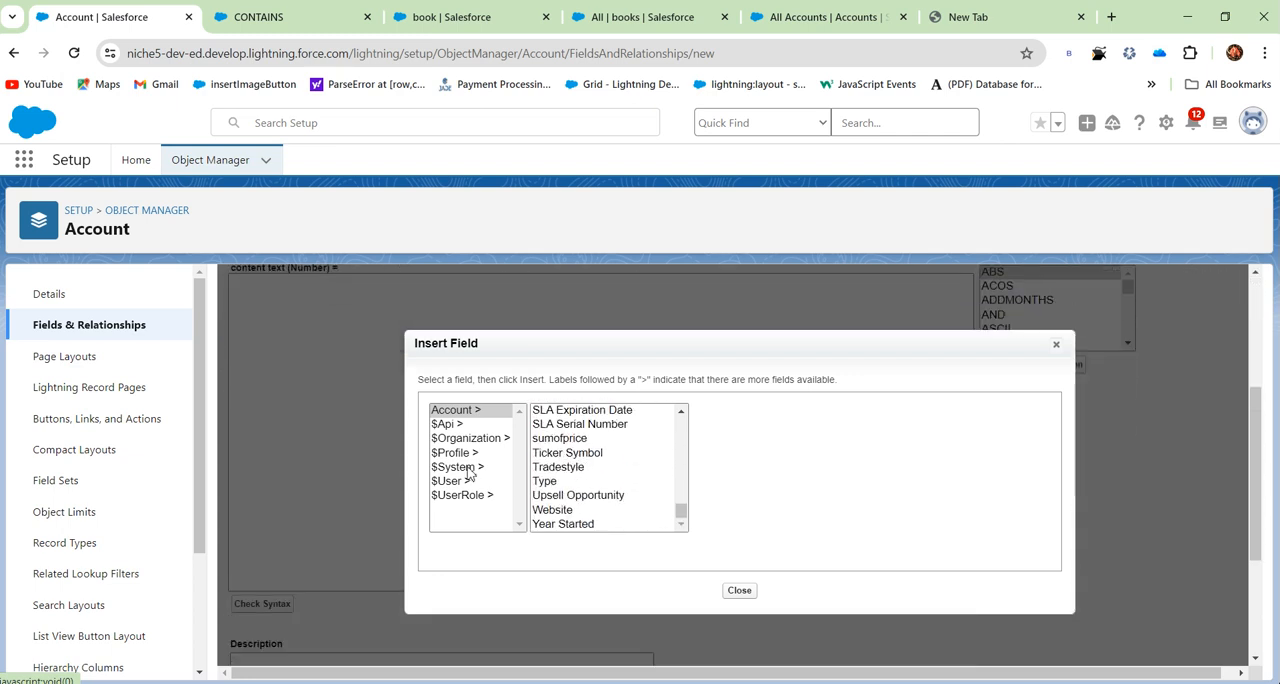
{"action": "scroll", "coordinate": [555, 468], "scroll_direction": "up", "scroll_amount": 10}
{"action": "scroll", "coordinate": [572, 455], "scroll_direction": "up", "scroll_amount": 1}
{"action": "scroll", "coordinate": [575, 455], "scroll_direction": "up", "scroll_amount": 5}
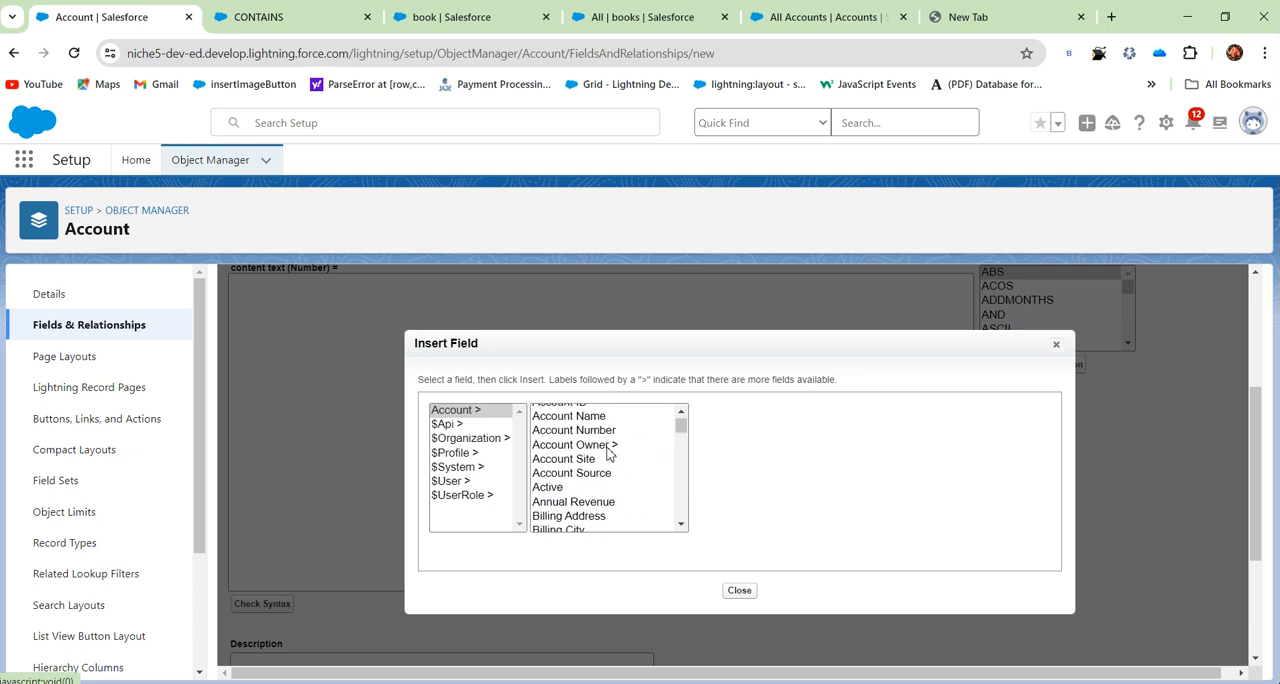
{"action": "left_click", "coordinate": [607, 456]}
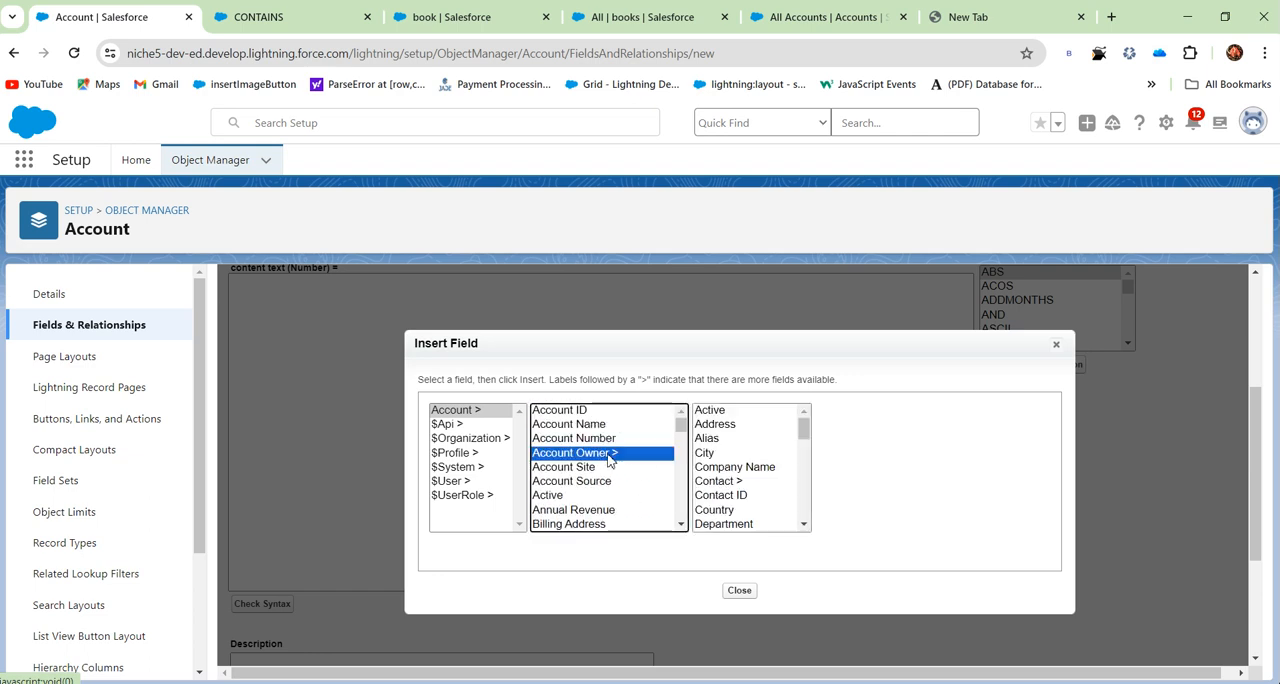
{"action": "scroll", "coordinate": [716, 437], "scroll_direction": "up", "scroll_amount": 3}
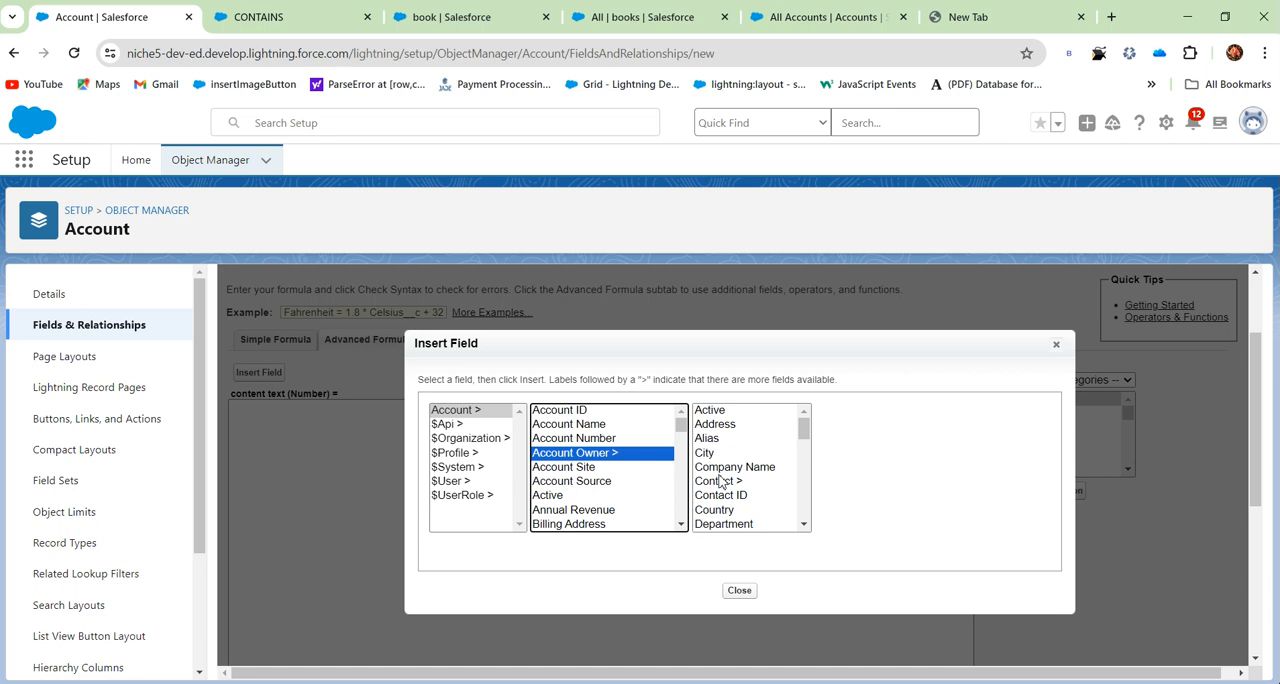
{"action": "scroll", "coordinate": [610, 467], "scroll_direction": "down", "scroll_amount": 1}
{"action": "scroll", "coordinate": [610, 467], "scroll_direction": "down", "scroll_amount": 15}
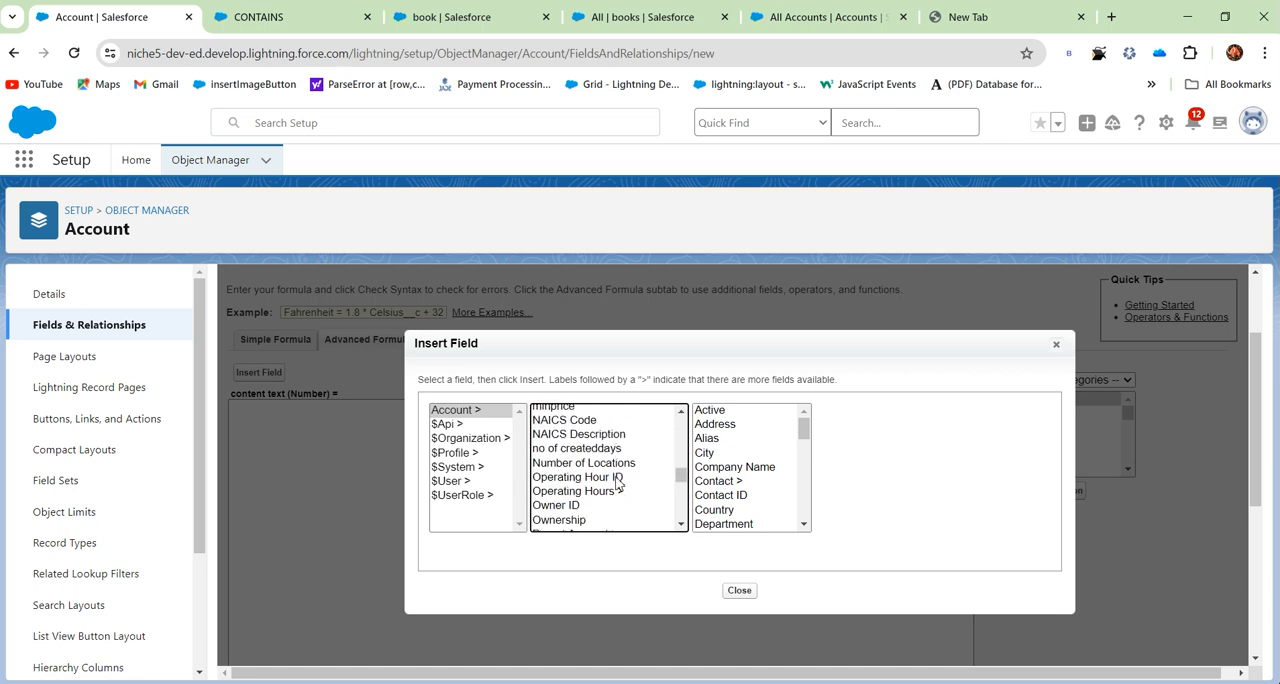
- Switch to the book object's setup, open its Fields & Relationships, and examine the data type of its Account field
{"action": "left_click", "coordinate": [450, 17]}
{"action": "left_click", "coordinate": [900, 292]}
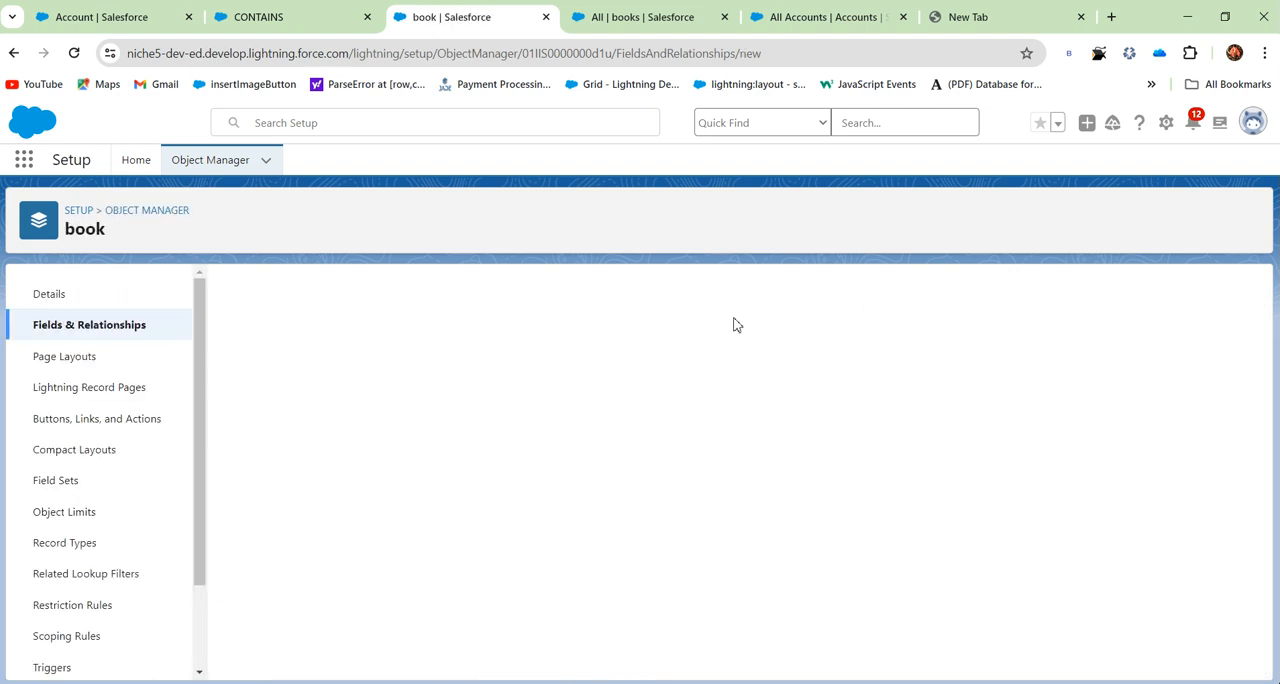
{"action": "left_click", "coordinate": [96, 333]}
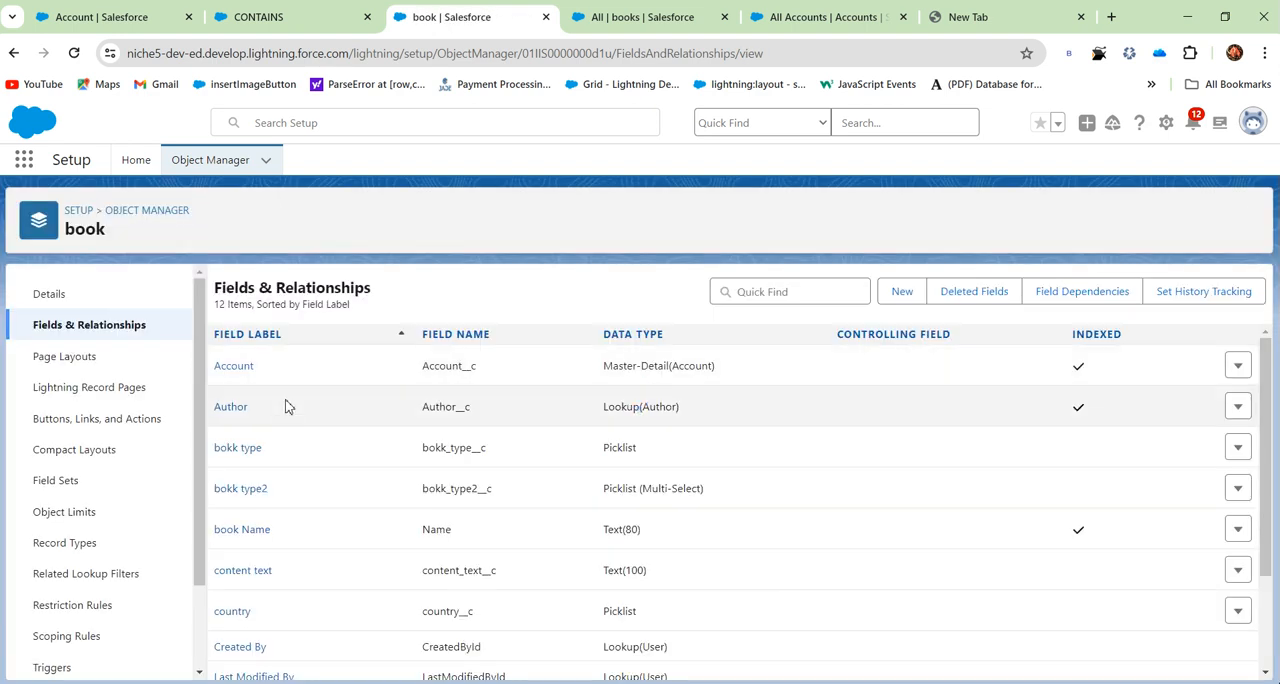
{"action": "left_click_drag", "start_coordinate": [716, 374], "coordinate": [585, 368]}
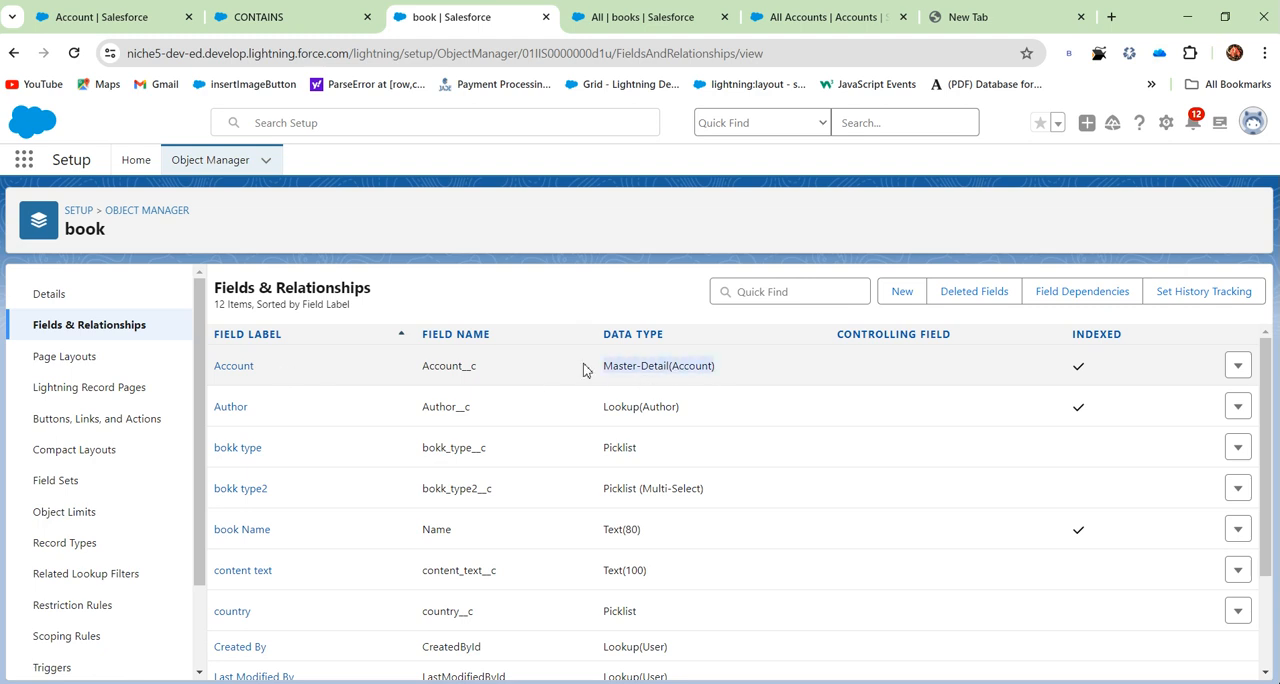
- Start a new Formula custom field on the book object and label it content text
{"action": "left_click", "coordinate": [903, 291]}
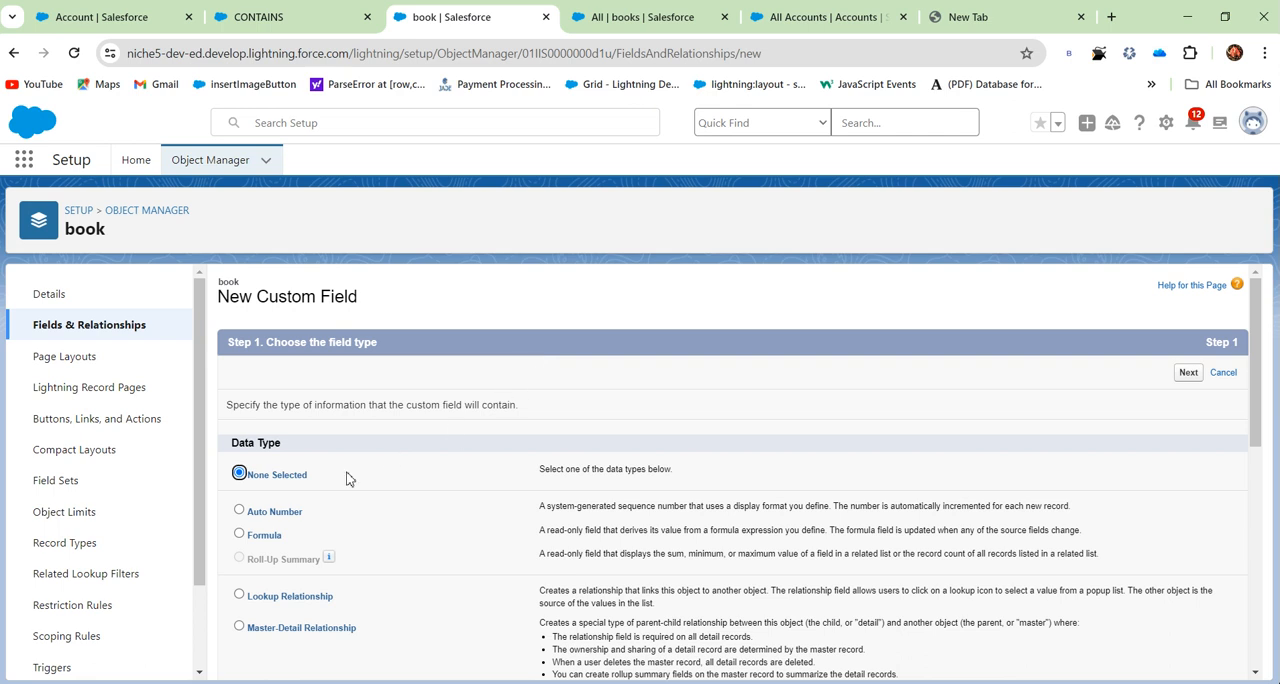
{"action": "left_click", "coordinate": [239, 534]}
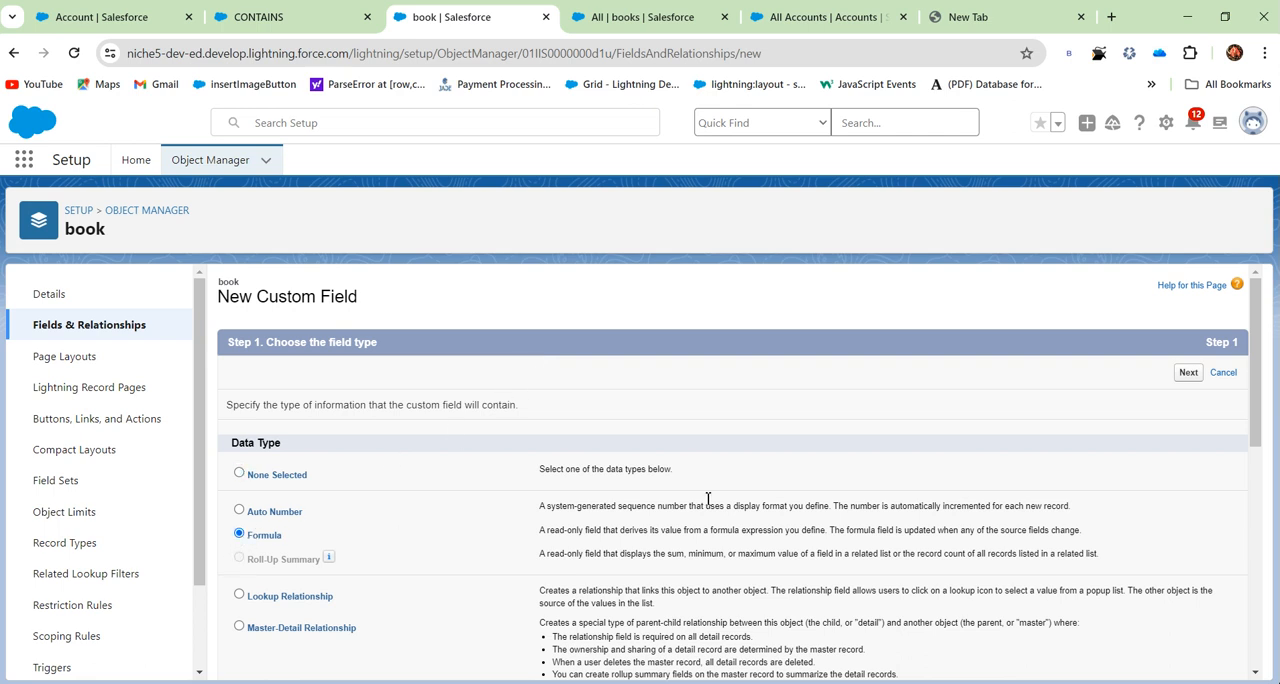
{"action": "left_click", "coordinate": [1188, 373]}
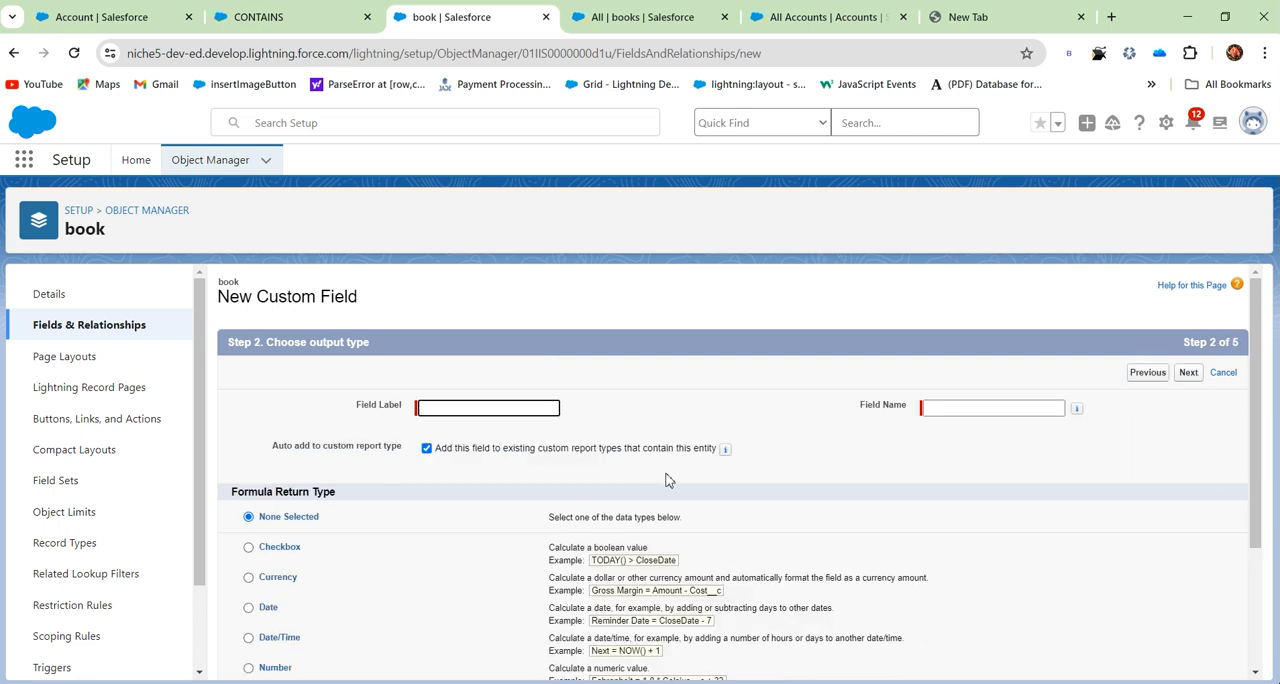
{"action": "left_click", "coordinate": [419, 409]}
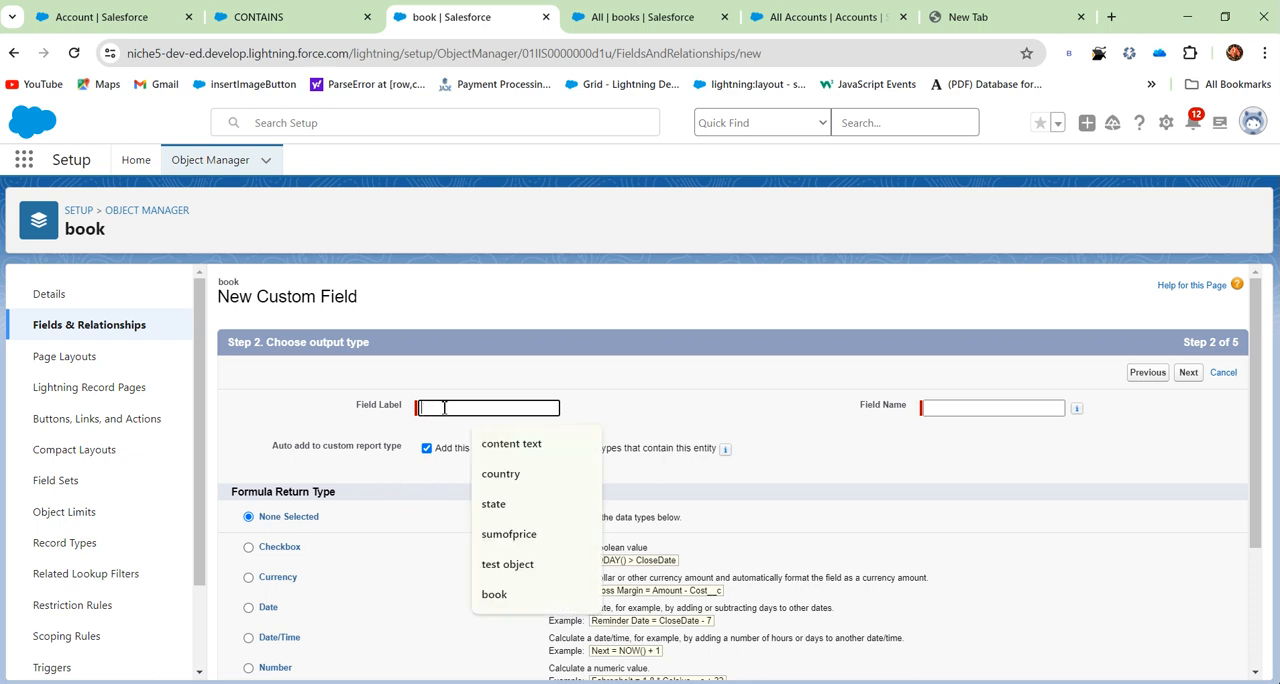
{"action": "left_click", "coordinate": [510, 444]}
{"action": "left_click", "coordinate": [1188, 372]}
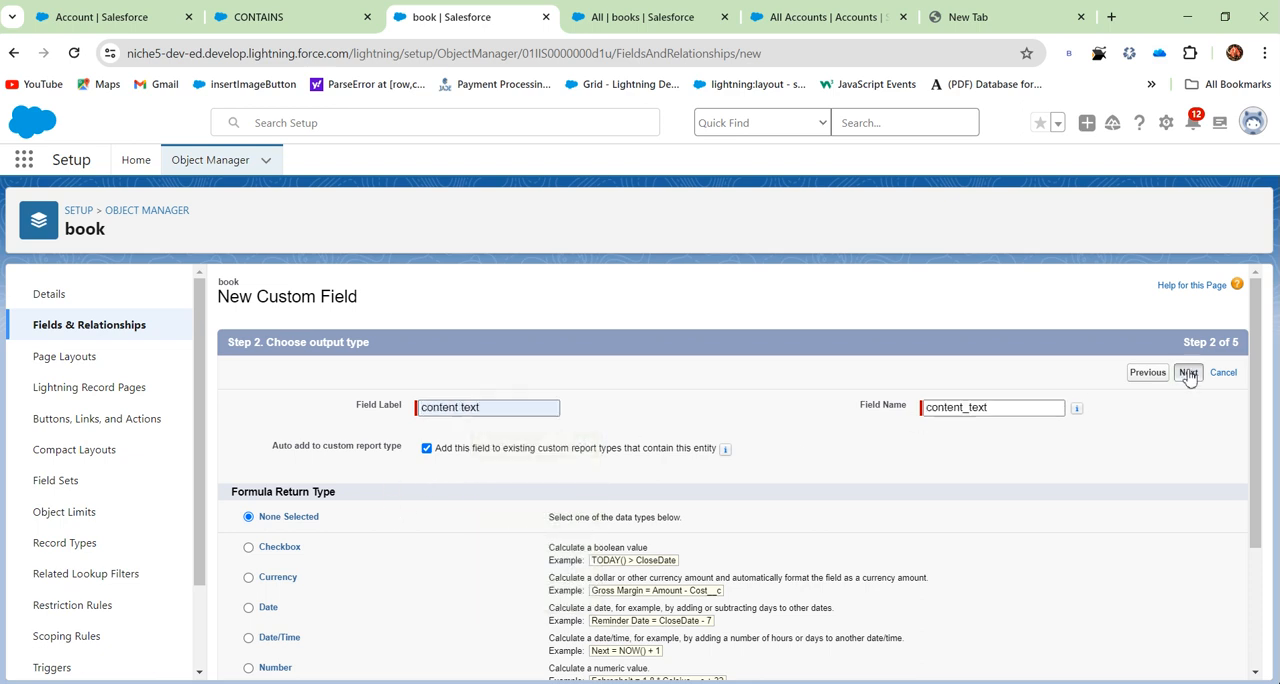
- Set the formula return type to Number and try to continue to the formula entry
{"action": "scroll", "coordinate": [267, 594], "scroll_direction": "down", "scroll_amount": 2}
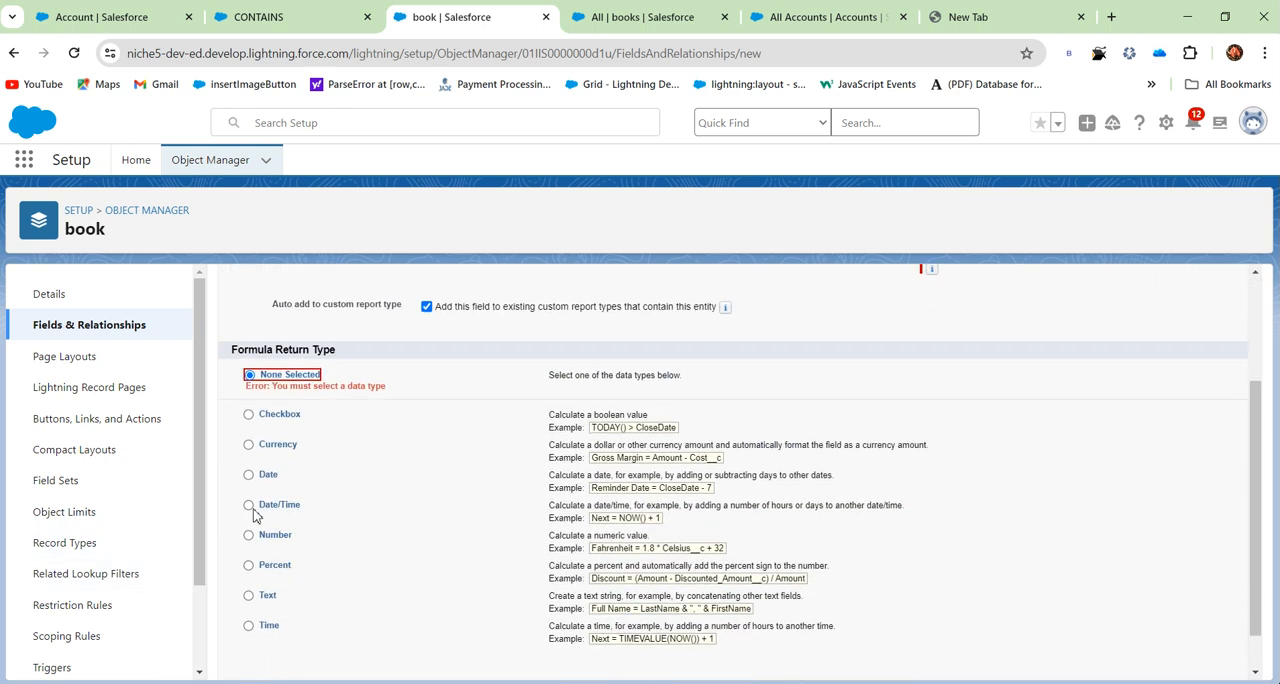
{"action": "left_click", "coordinate": [248, 535]}
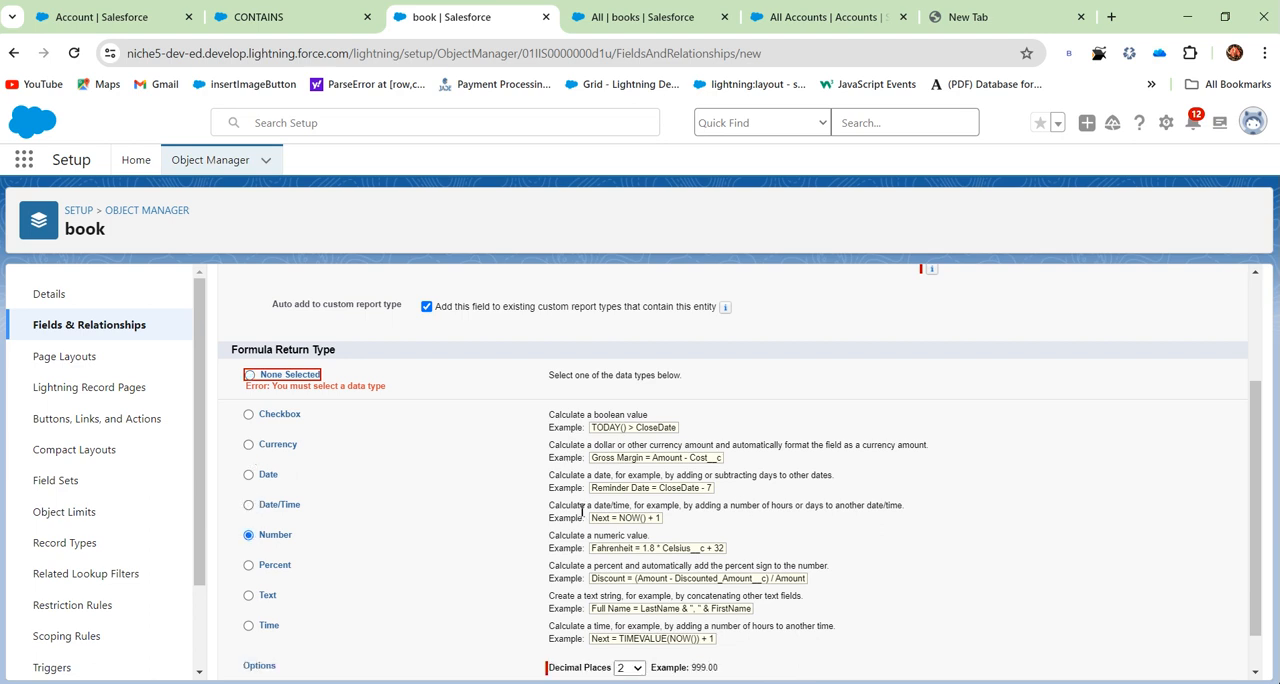
{"action": "scroll", "coordinate": [1066, 443], "scroll_direction": "up", "scroll_amount": 2}
{"action": "left_click", "coordinate": [1192, 376]}
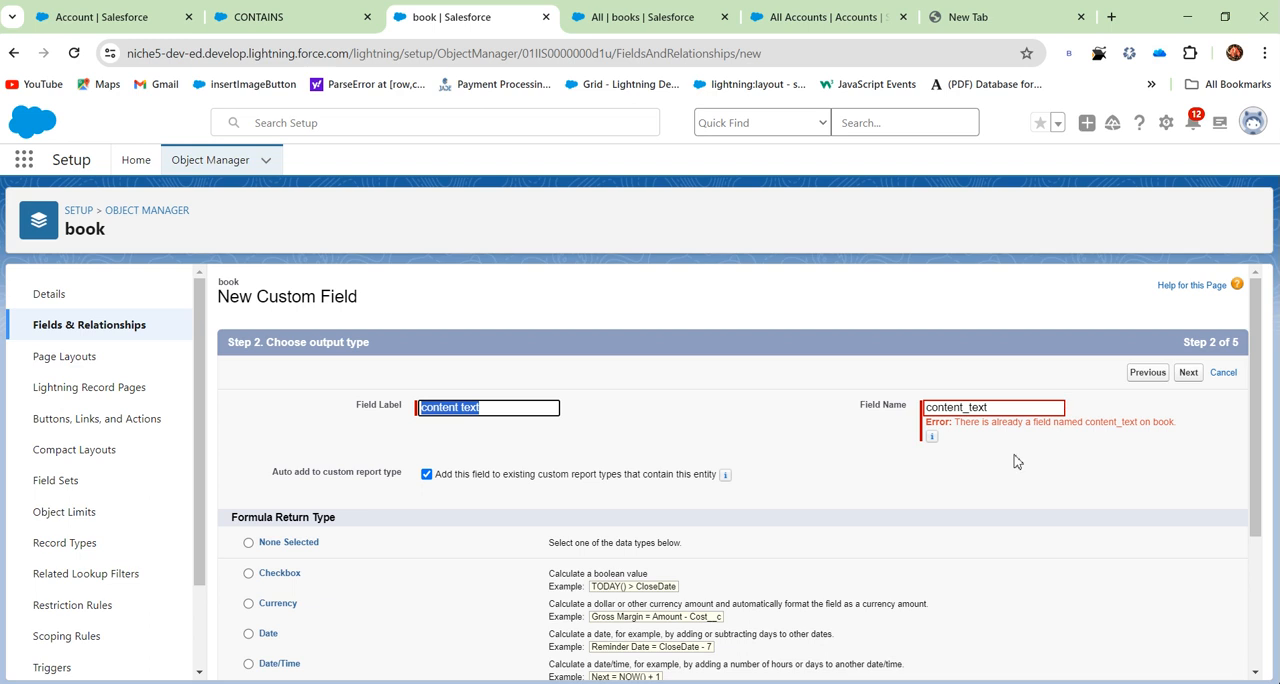
- Abandon the unfinished Account field by opening the Object Manager, and return to the book object's new field setup
{"action": "left_click", "coordinate": [176, 16]}
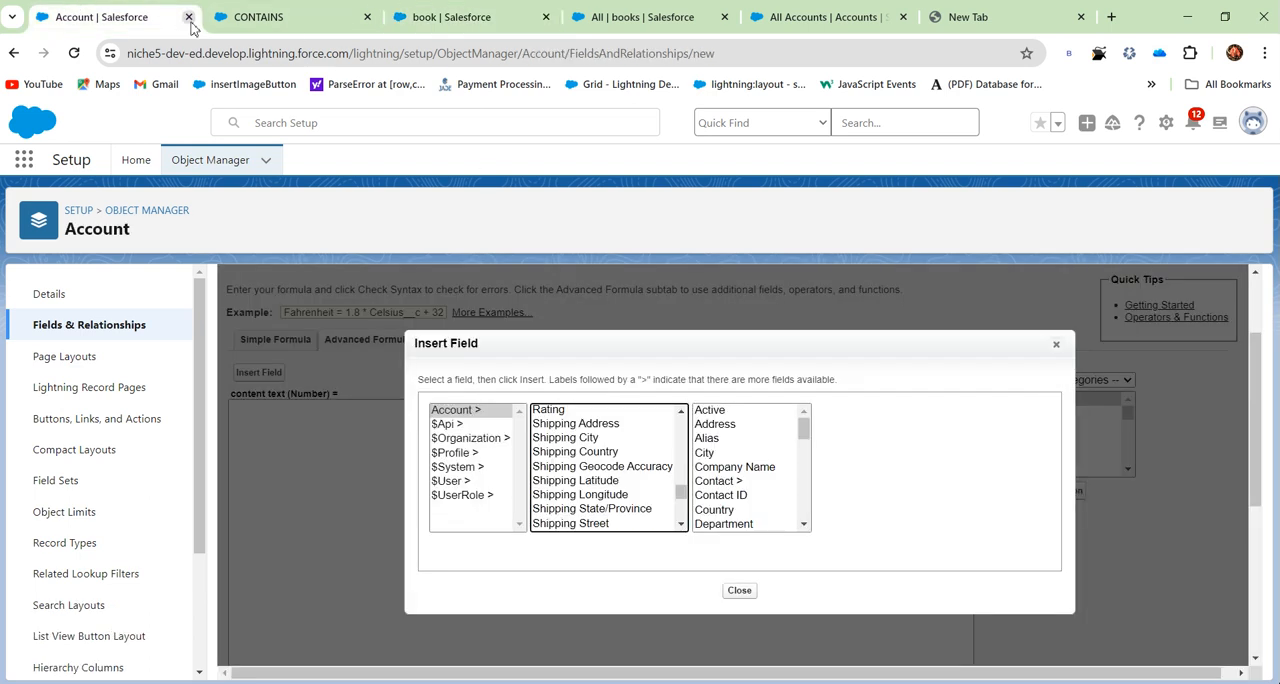
{"action": "left_click", "coordinate": [140, 210]}
{"action": "left_click", "coordinate": [488, 18]}
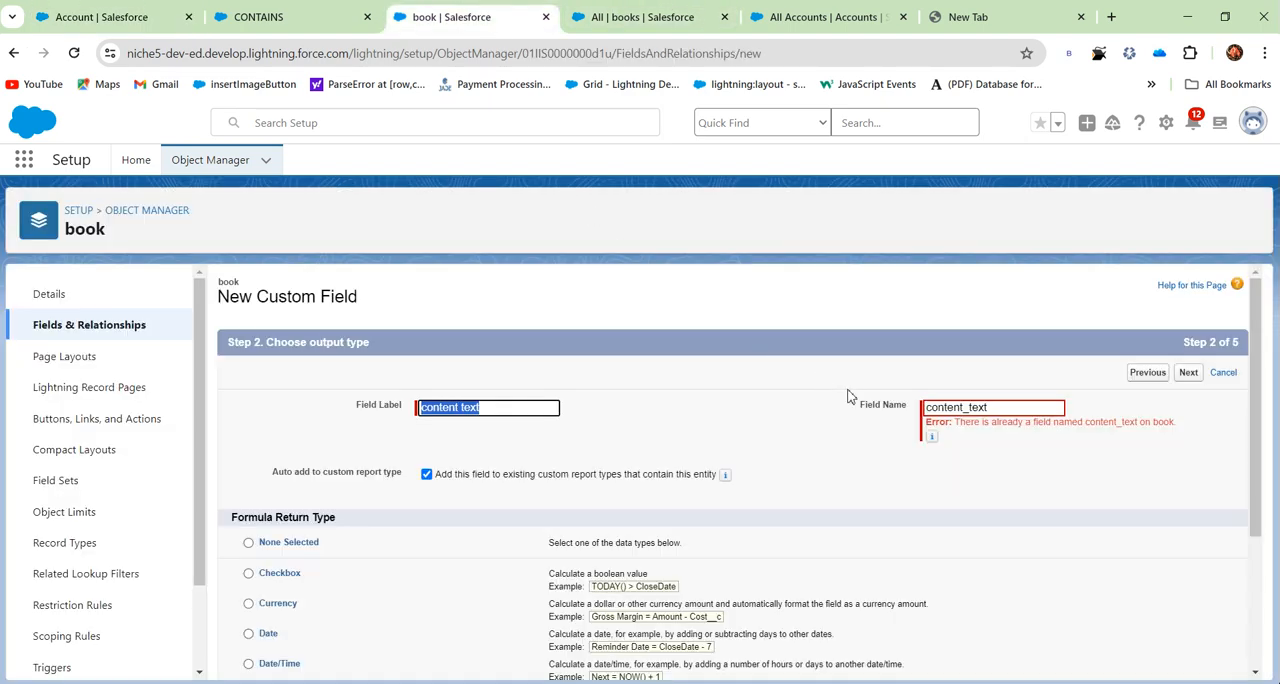
- Set the new book field's name to content_text3 and its label to content text3
{"action": "left_click", "coordinate": [1003, 407]}
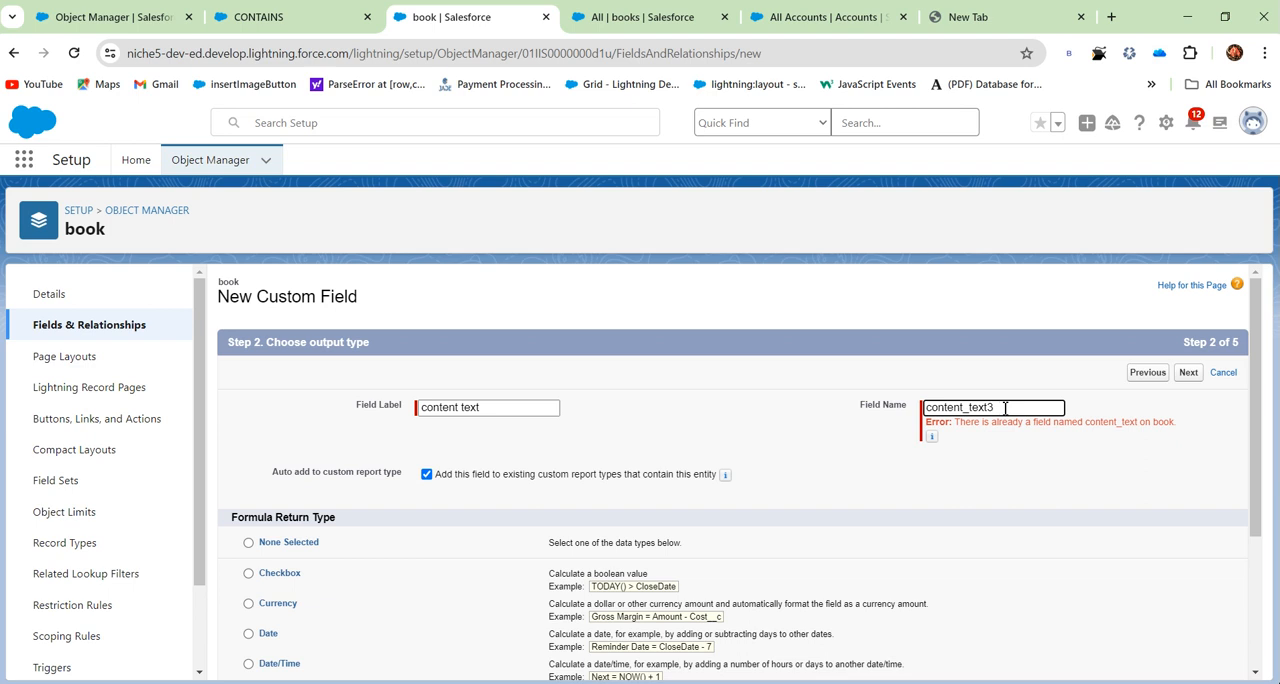
{"action": "left_click", "coordinate": [489, 410]}
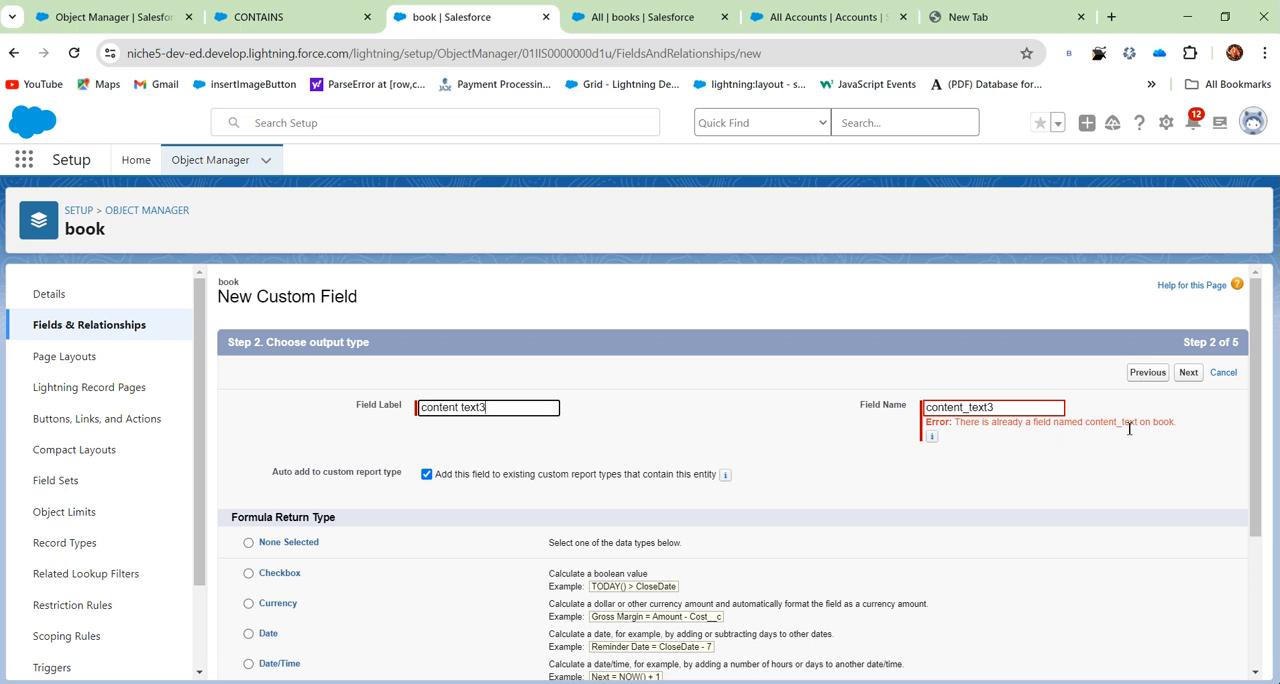
- Continue to the formula entry for content text3 and browse the related Account fields available for insertion
{"action": "left_click", "coordinate": [1188, 378]}
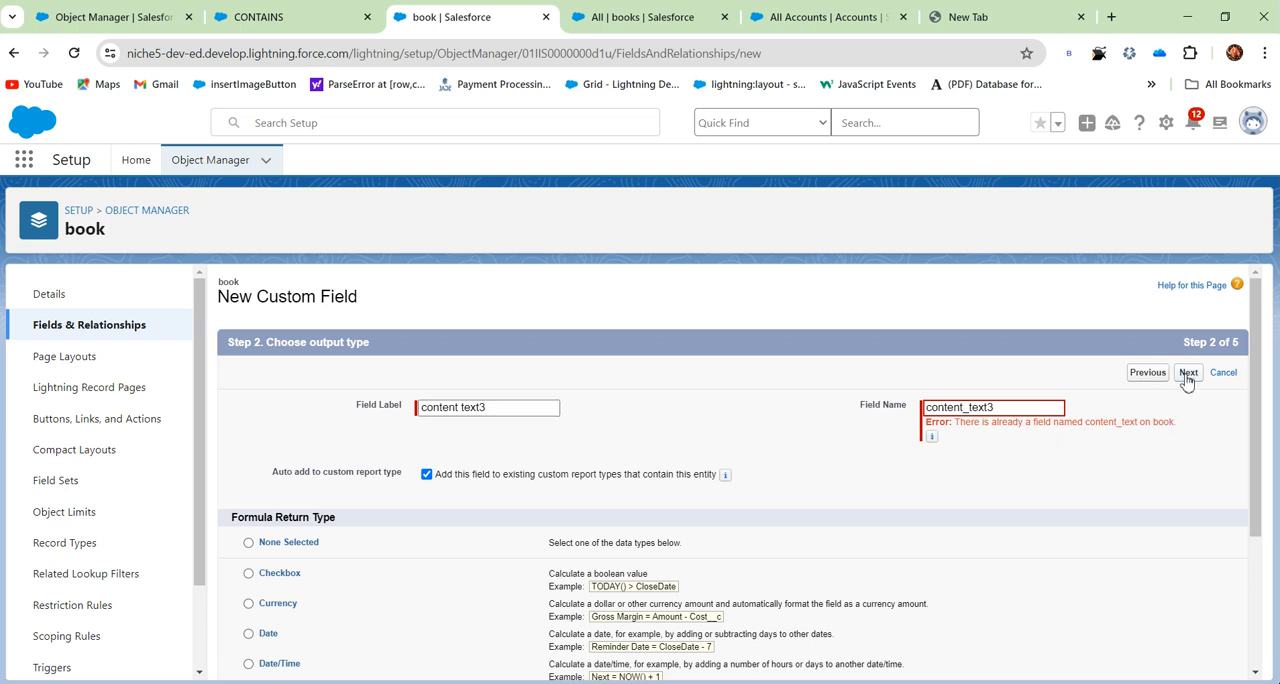
{"action": "scroll", "coordinate": [526, 573], "scroll_direction": "down", "scroll_amount": 1}
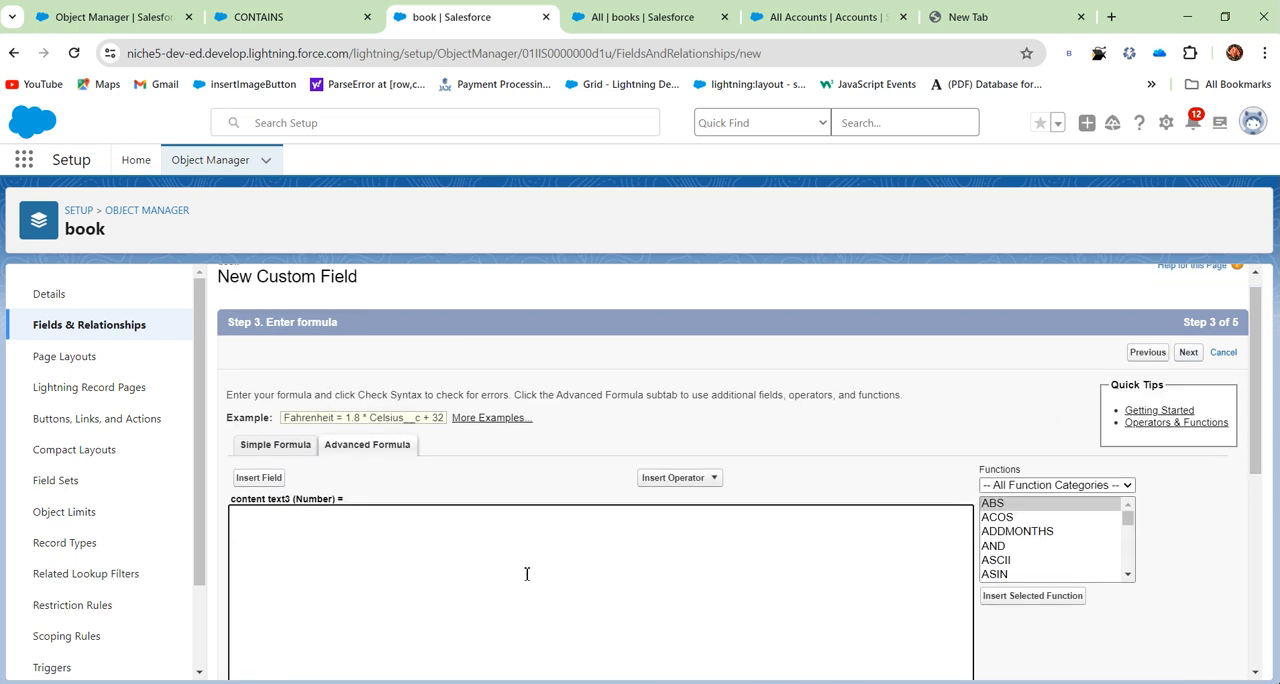
{"action": "left_click", "coordinate": [270, 415]}
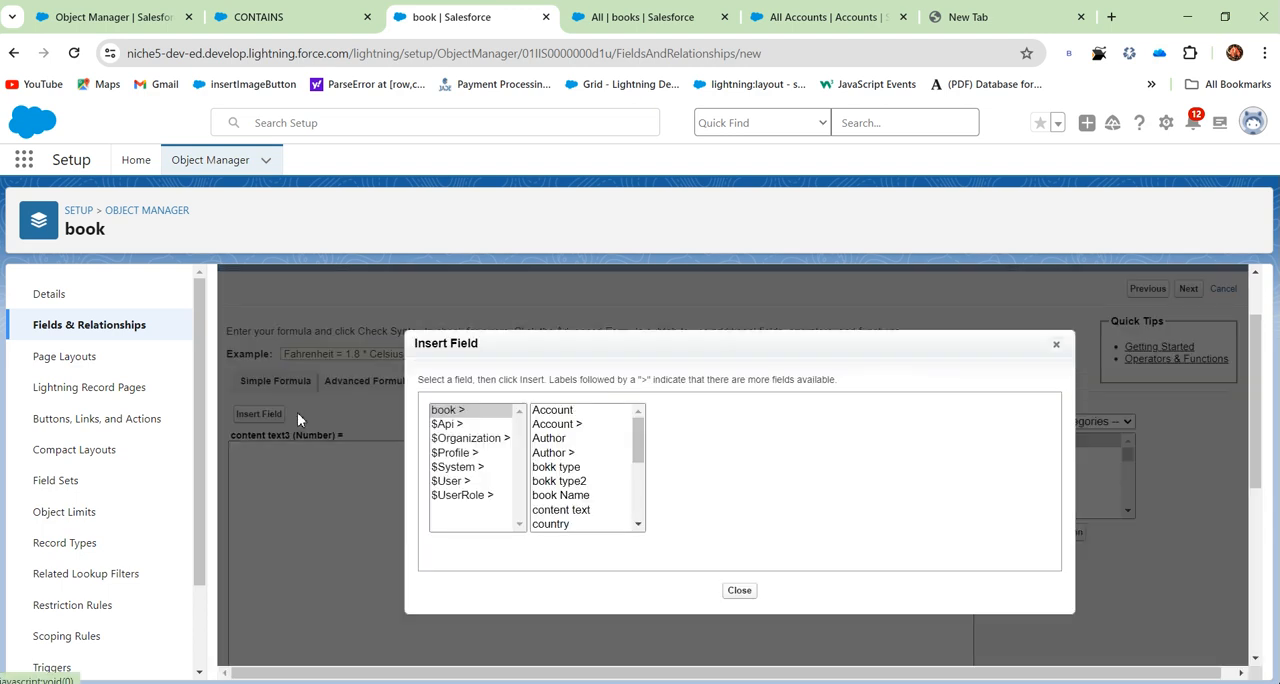
{"action": "left_click", "coordinate": [556, 425]}
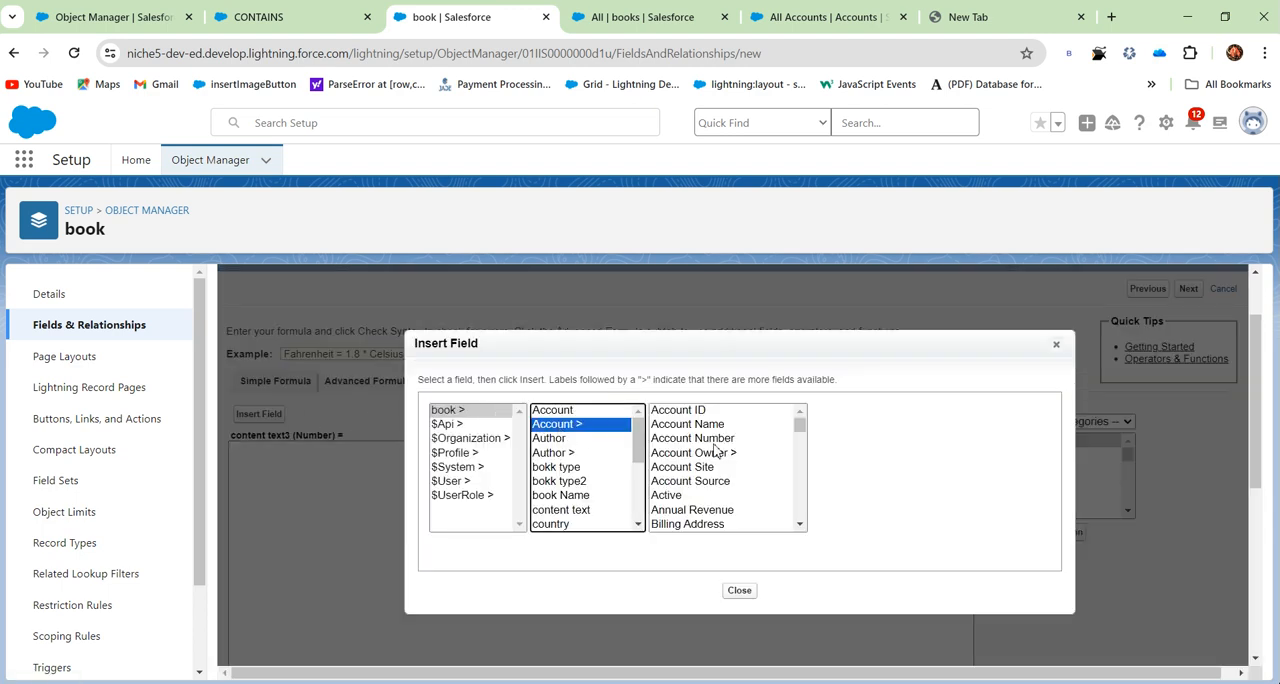
{"action": "scroll", "coordinate": [717, 451], "scroll_direction": "down", "scroll_amount": 15}
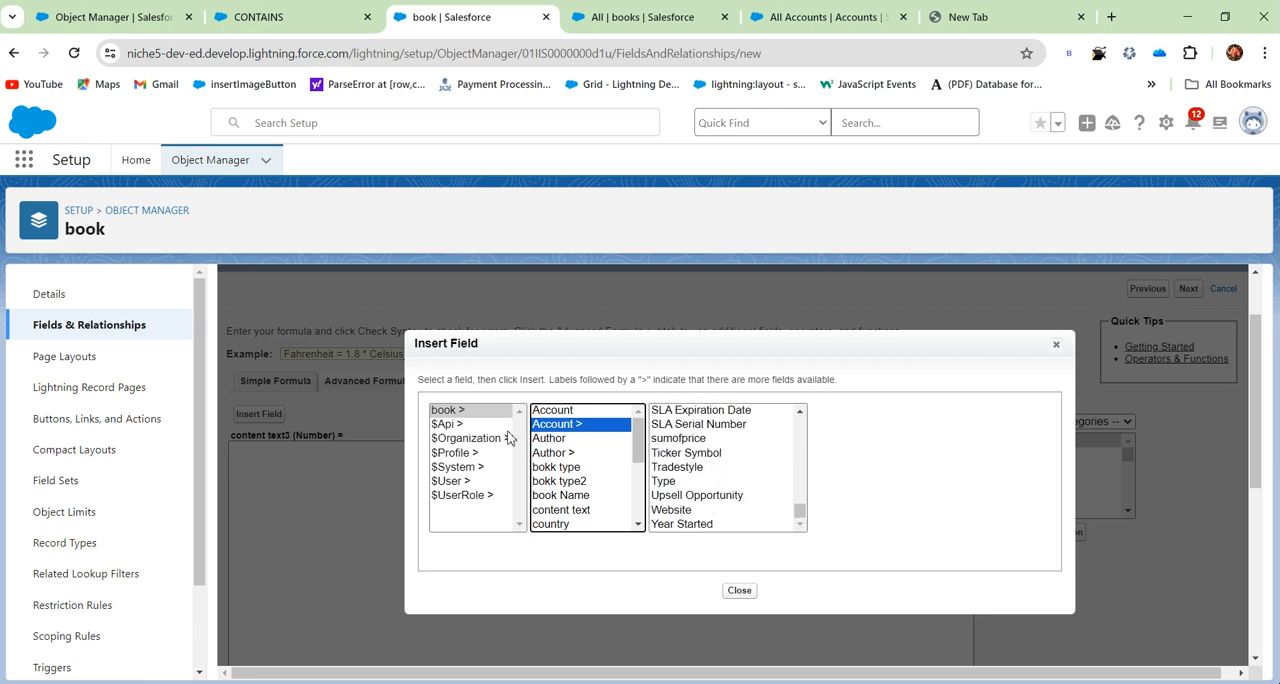
{"action": "scroll", "coordinate": [703, 505], "scroll_direction": "down", "scroll_amount": 2}
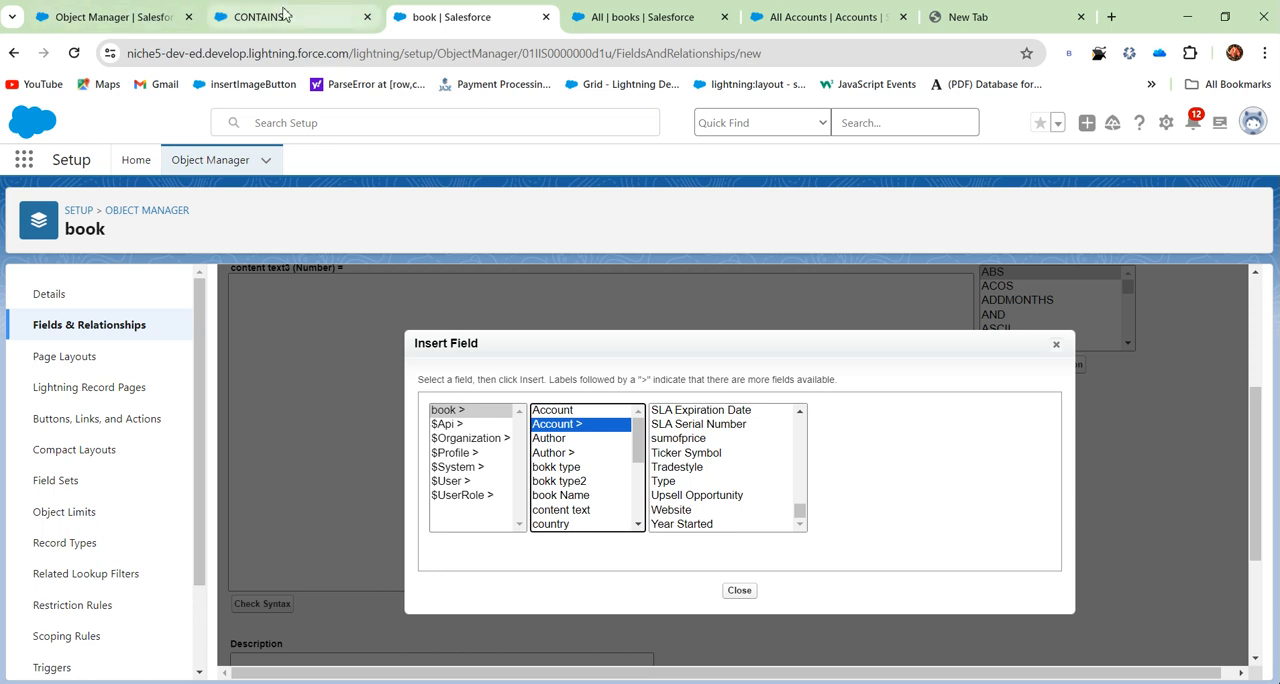
- Start a new custom field of type Formula on the Account object
{"action": "left_click", "coordinate": [110, 17]}
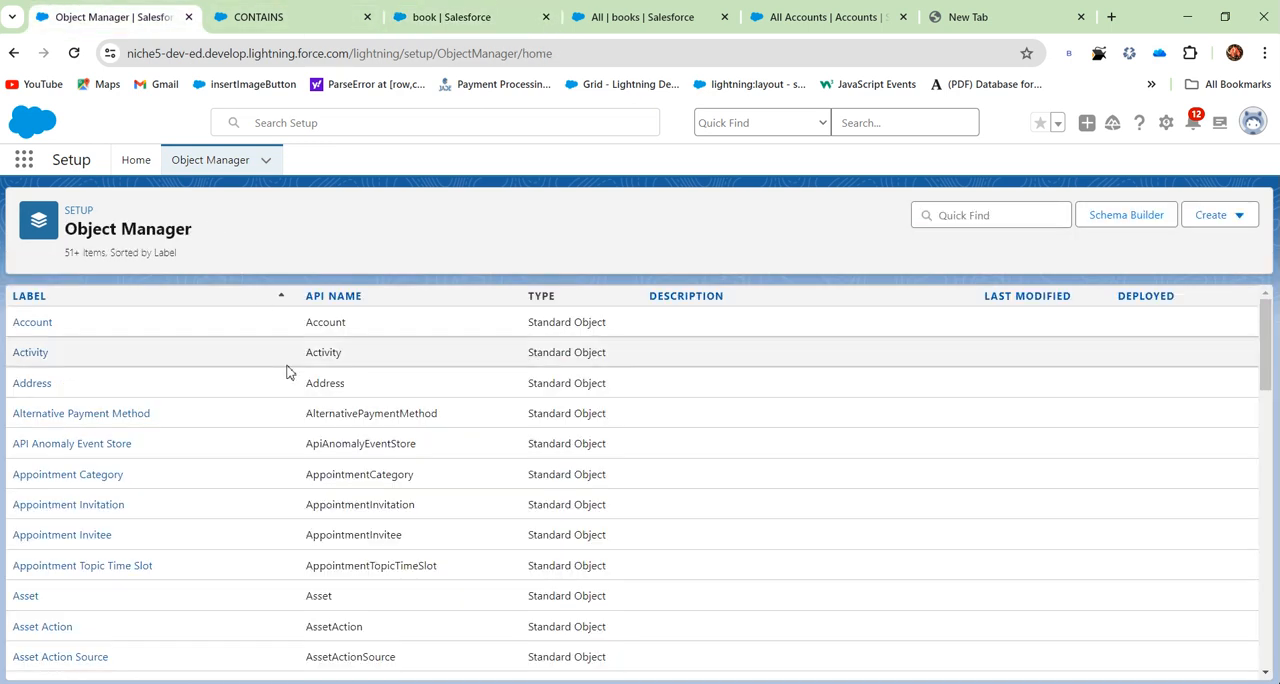
{"action": "left_click", "coordinate": [36, 324]}
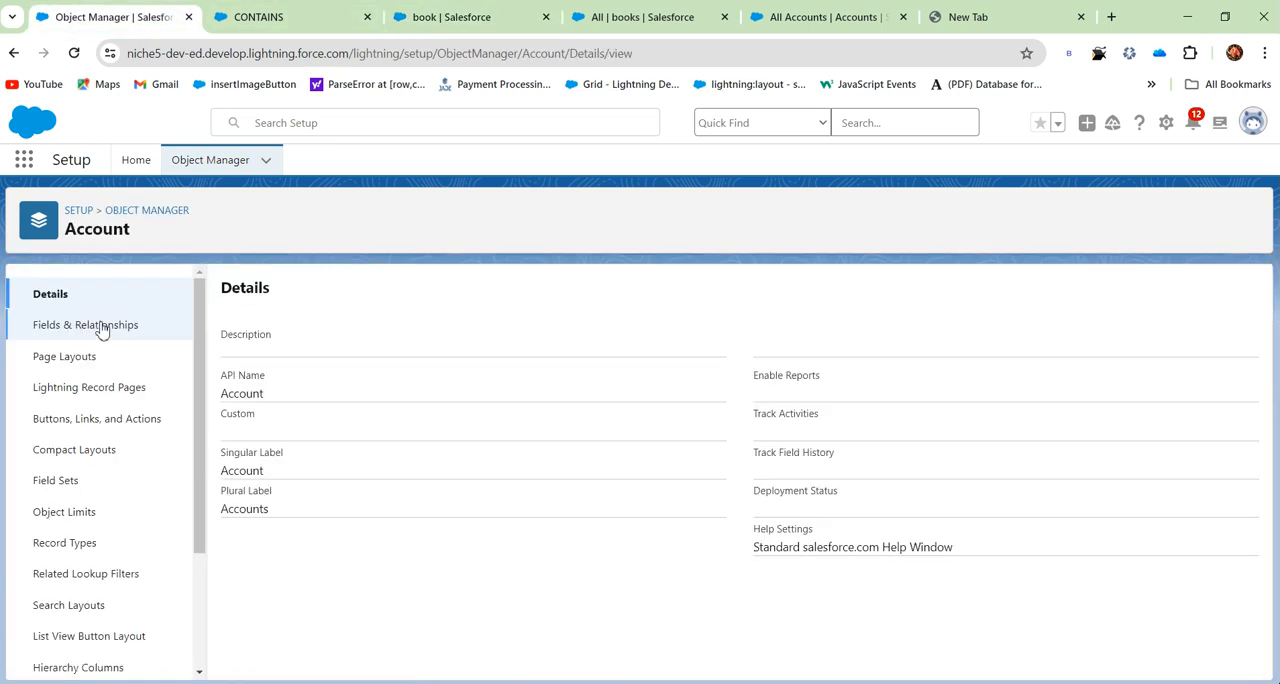
{"action": "left_click", "coordinate": [102, 329]}
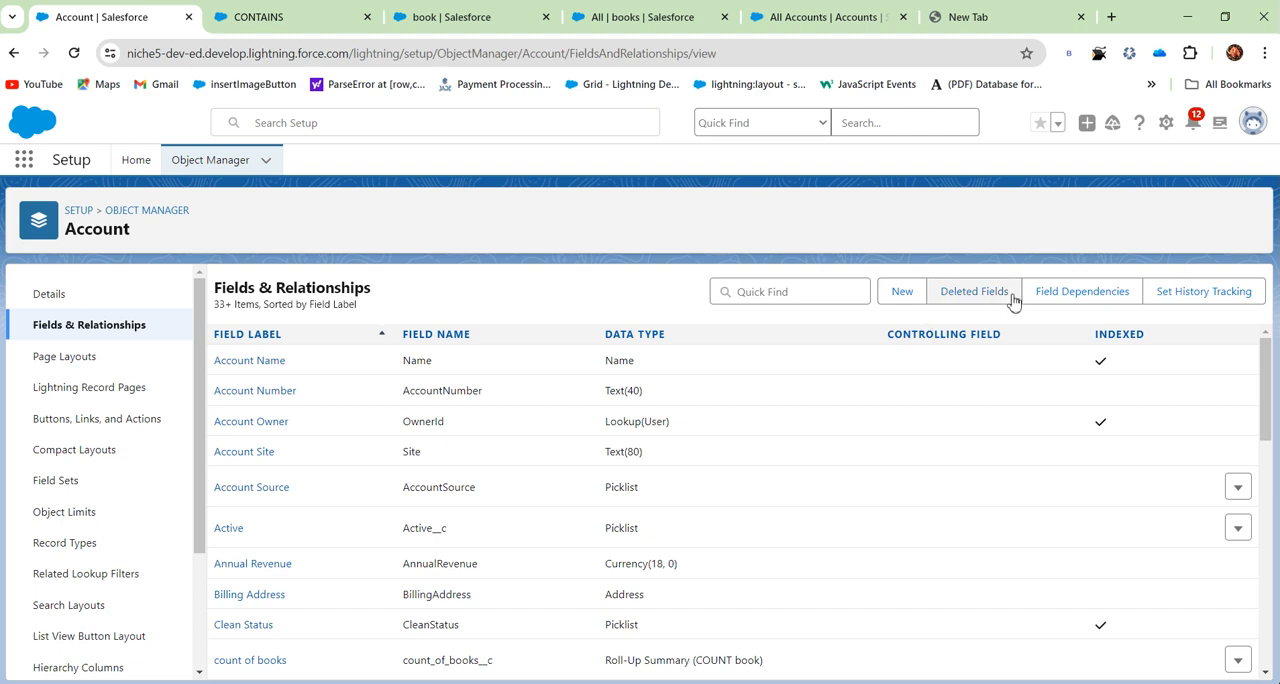
{"action": "left_click", "coordinate": [903, 296]}
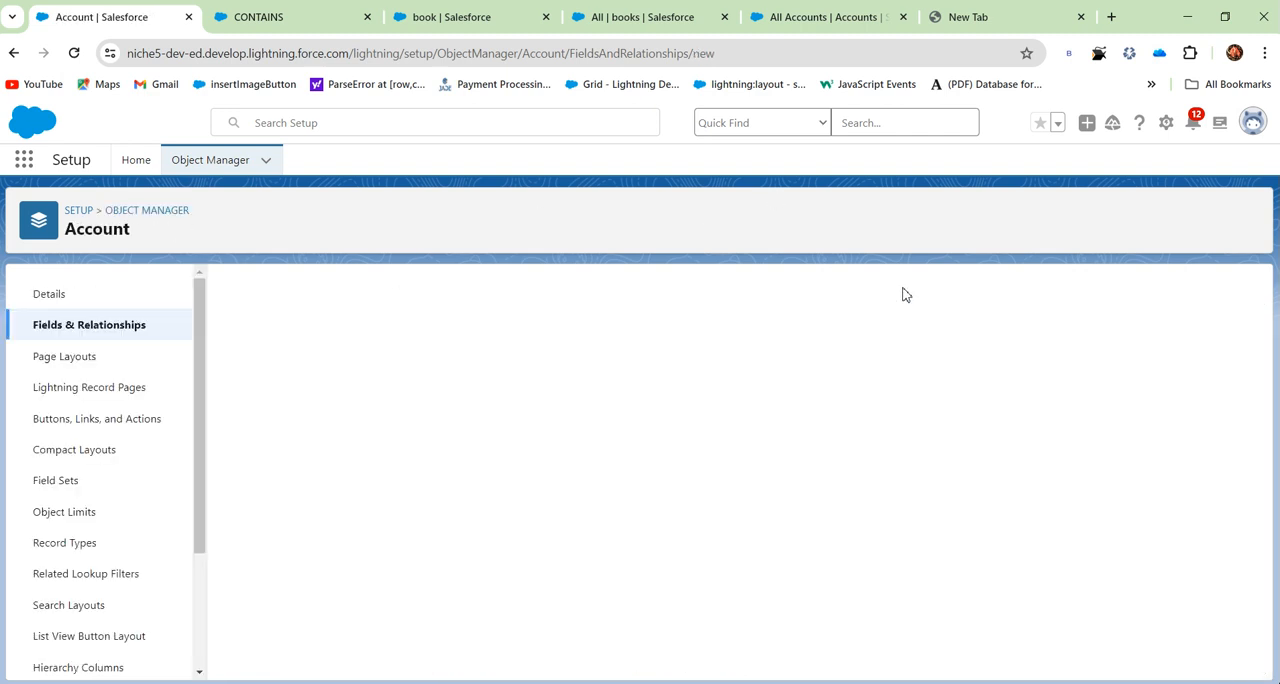
{"action": "left_click", "coordinate": [243, 535]}
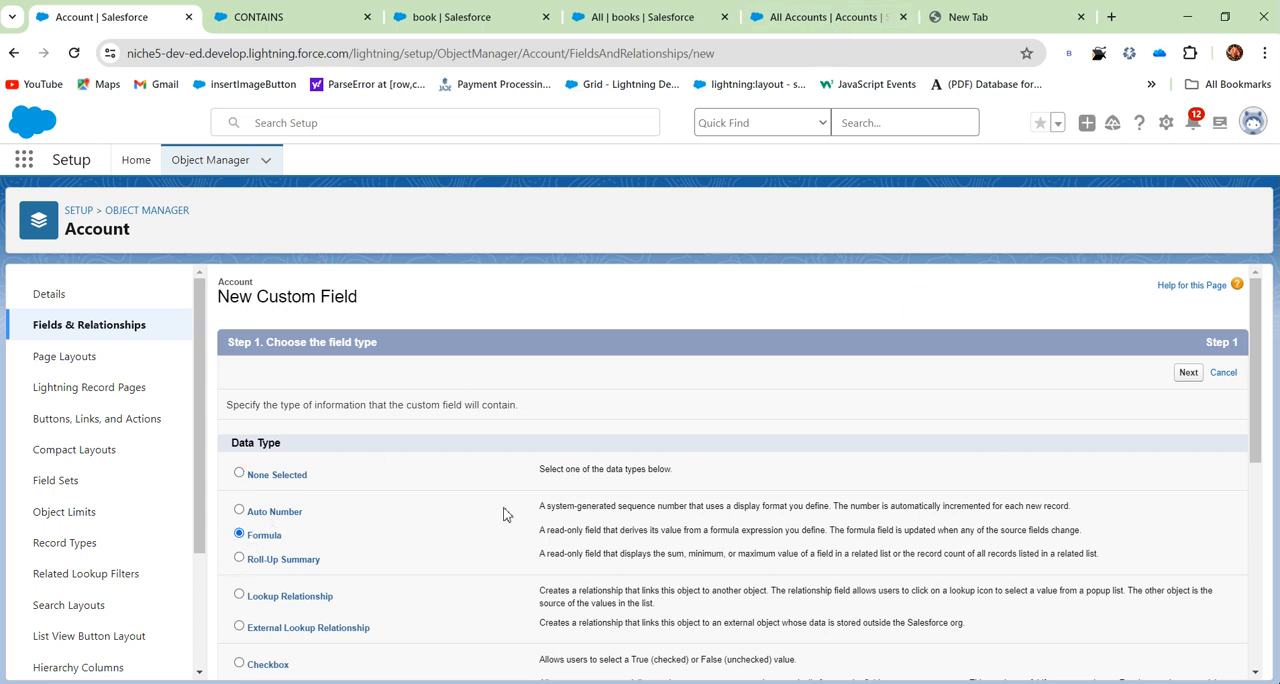
{"action": "left_click", "coordinate": [1187, 373]}
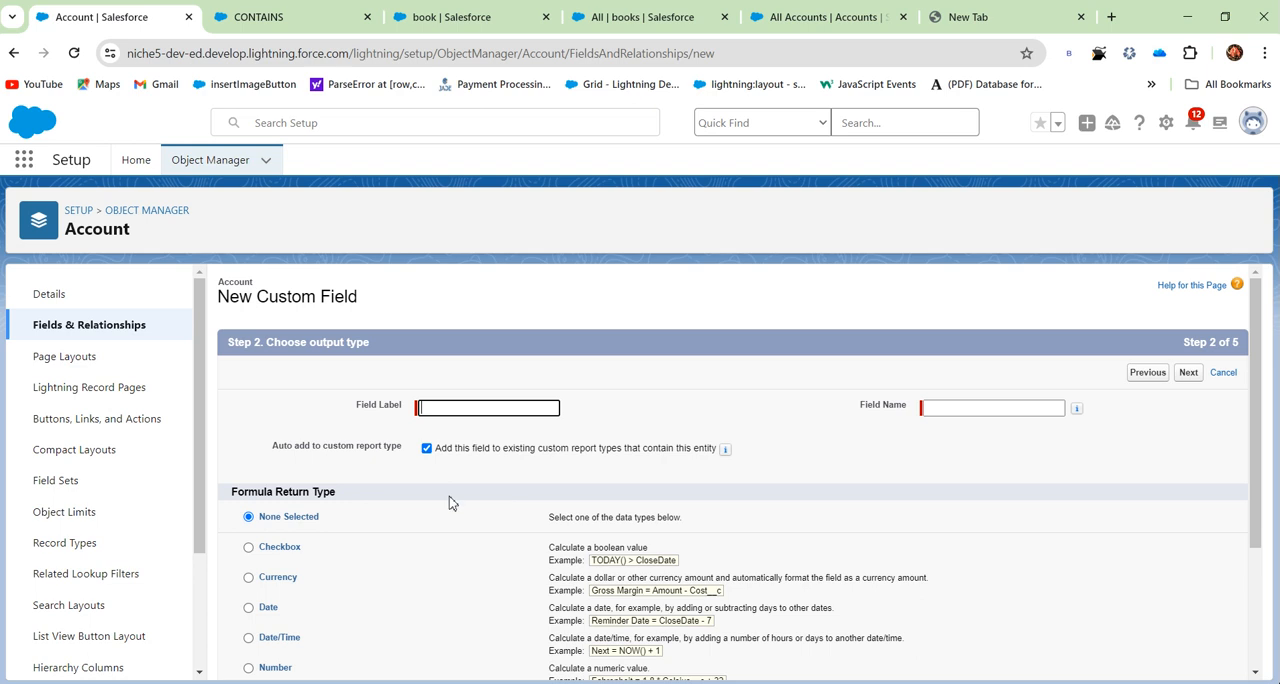
- Label the new Account field content text, set its formula return type to Currency, and continue to the formula entry
{"action": "left_click", "coordinate": [249, 580]}
{"action": "left_click", "coordinate": [478, 410]}
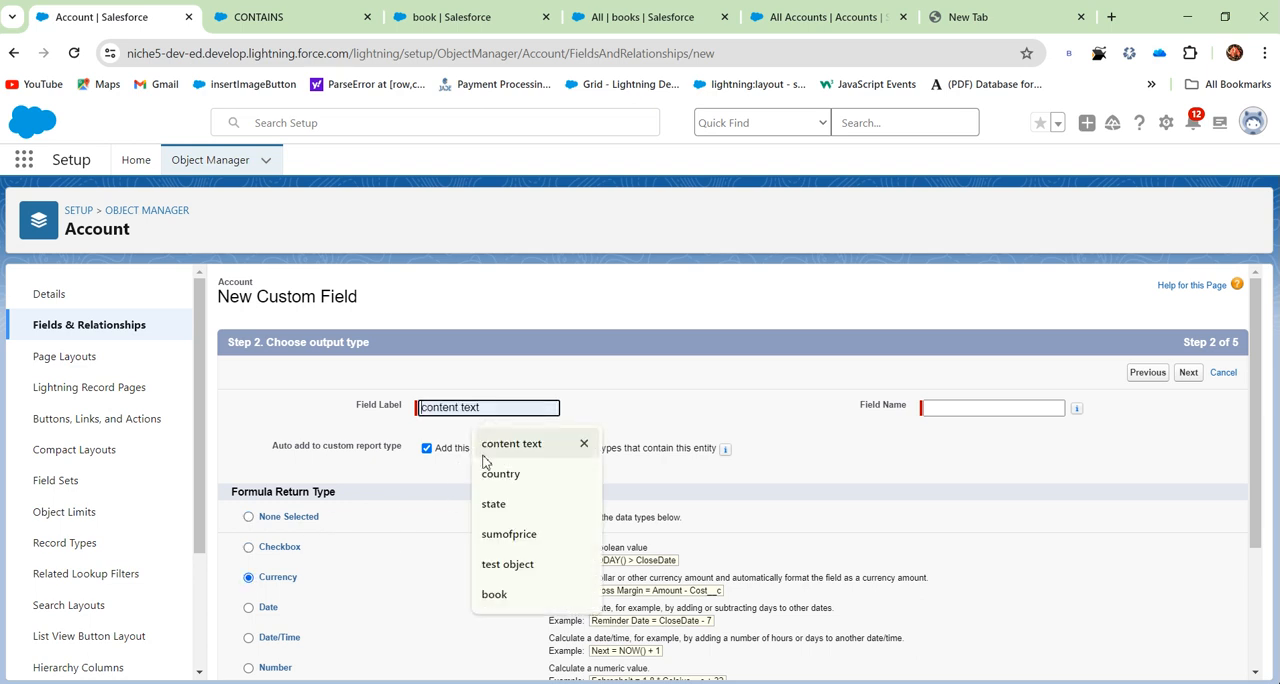
{"action": "left_click", "coordinate": [509, 444]}
{"action": "left_click", "coordinate": [1188, 374]}
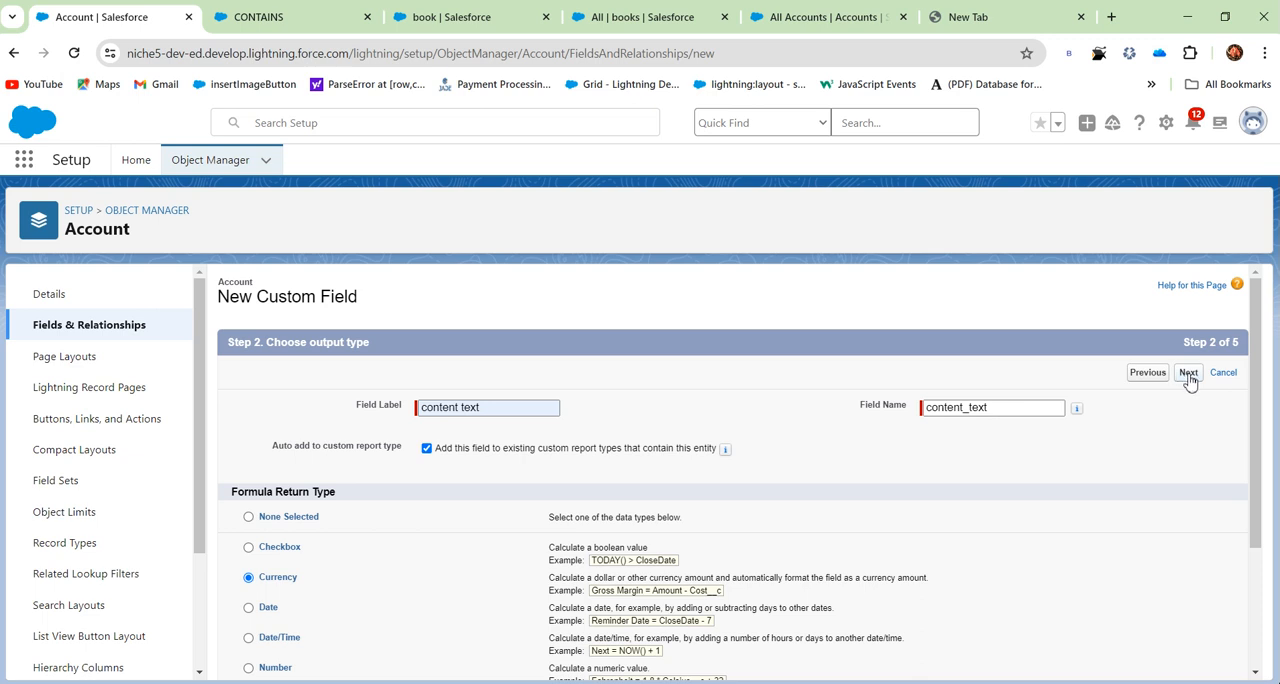
{"action": "left_click", "coordinate": [1188, 374]}
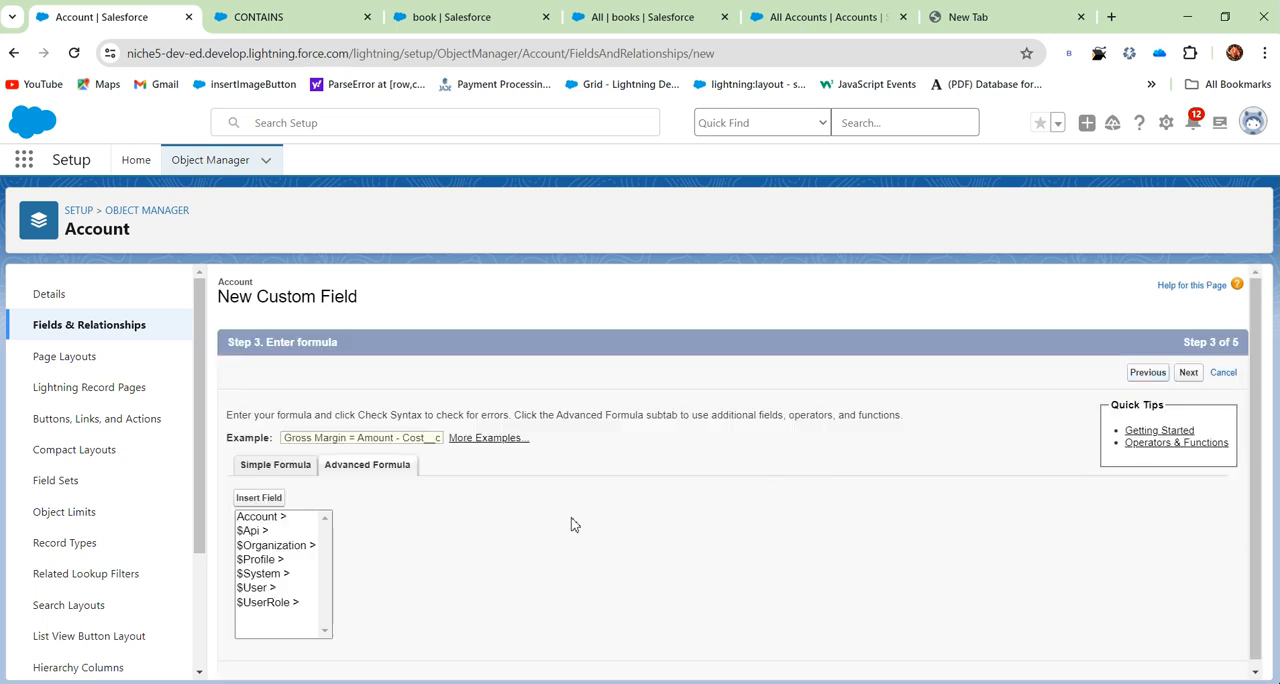
- Look through the Account fields available for insertion in the formula, and return to the book object's field setup
{"action": "left_click", "coordinate": [260, 498]}
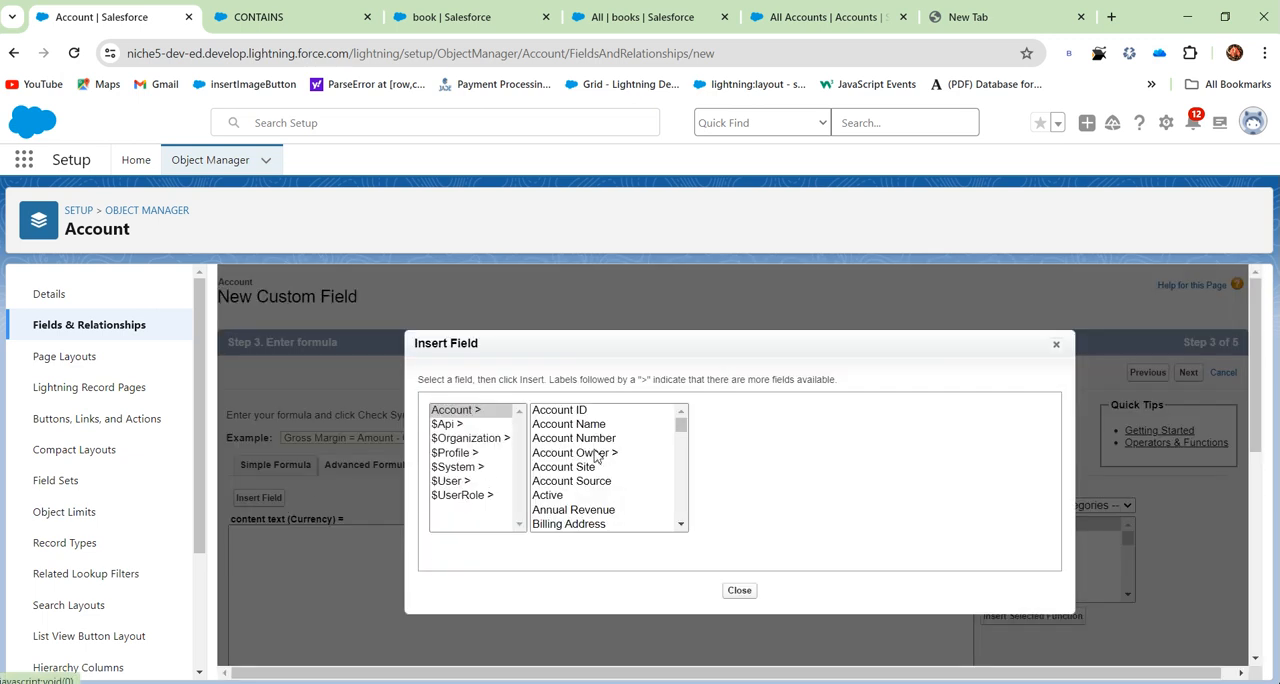
{"action": "scroll", "coordinate": [548, 443], "scroll_direction": "down", "scroll_amount": 10}
{"action": "scroll", "coordinate": [589, 515], "scroll_direction": "up", "scroll_amount": 8}
{"action": "scroll", "coordinate": [589, 515], "scroll_direction": "up", "scroll_amount": 3}
{"action": "scroll", "coordinate": [585, 455], "scroll_direction": "down", "scroll_amount": 10}
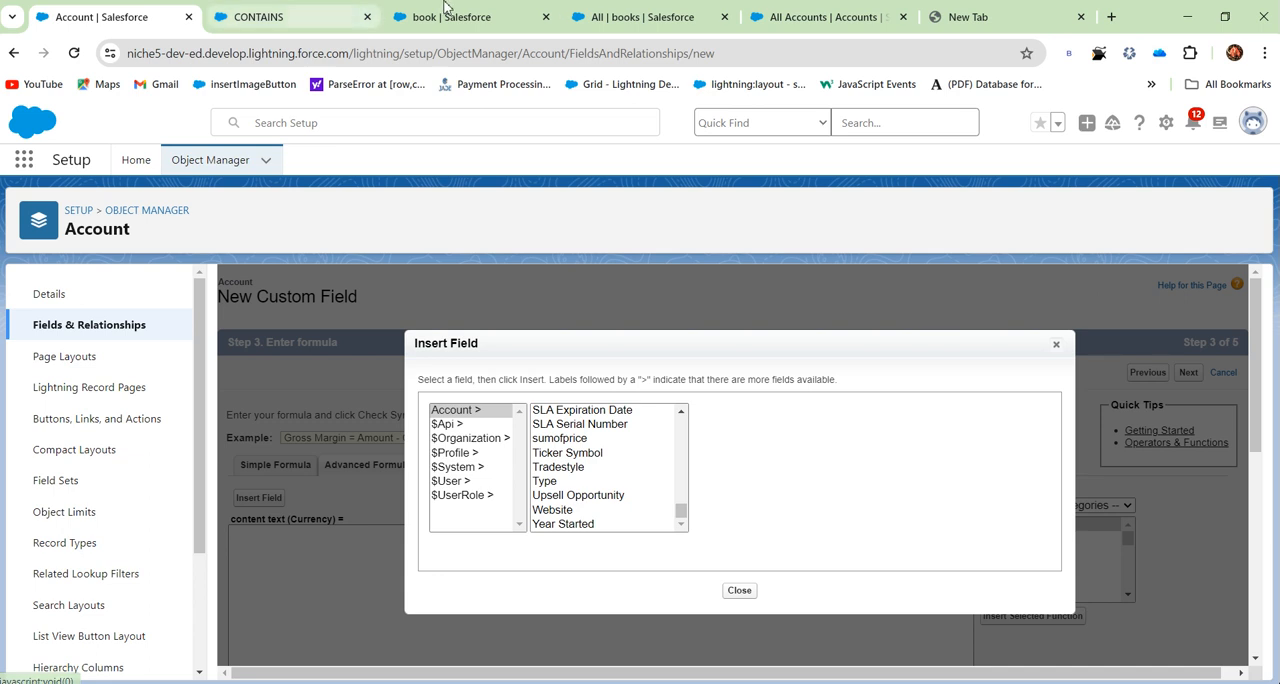
{"action": "left_click", "coordinate": [473, 12]}
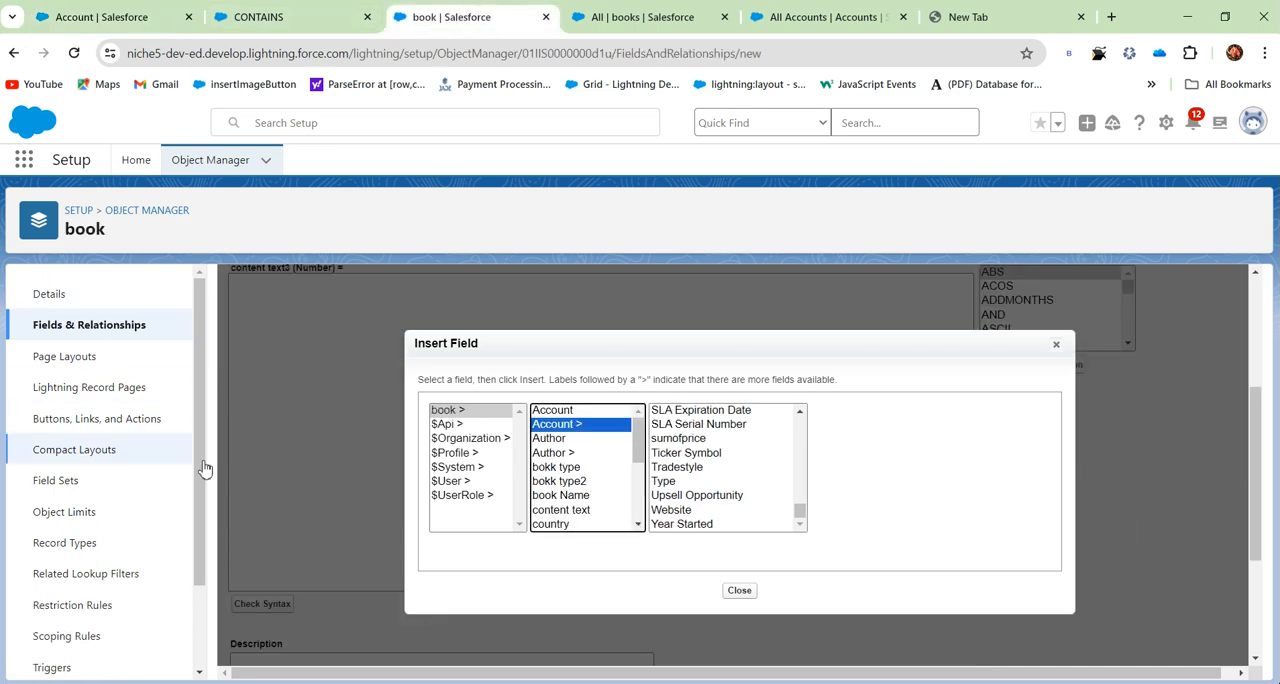